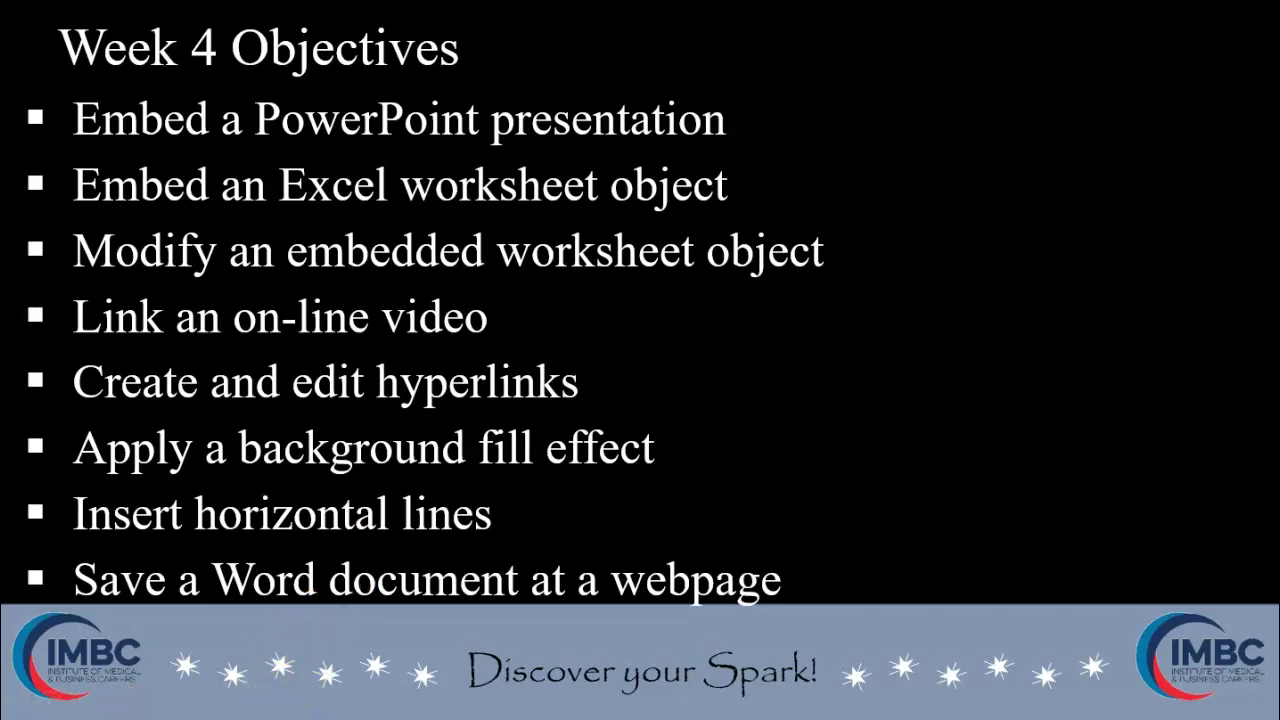
Switch to the Word document Humane Society news.docx
{"action": "left_click", "coordinate": [718, 719]}
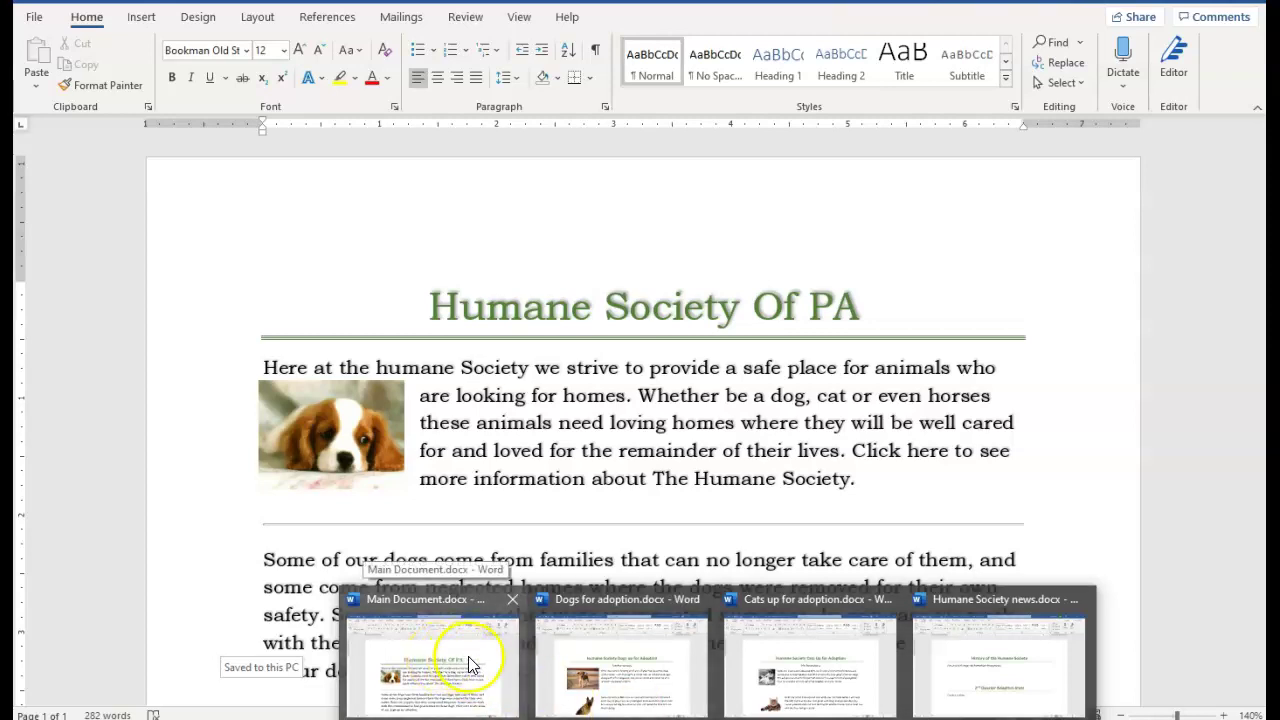
{"action": "mouse_move", "coordinate": [575, 670]}
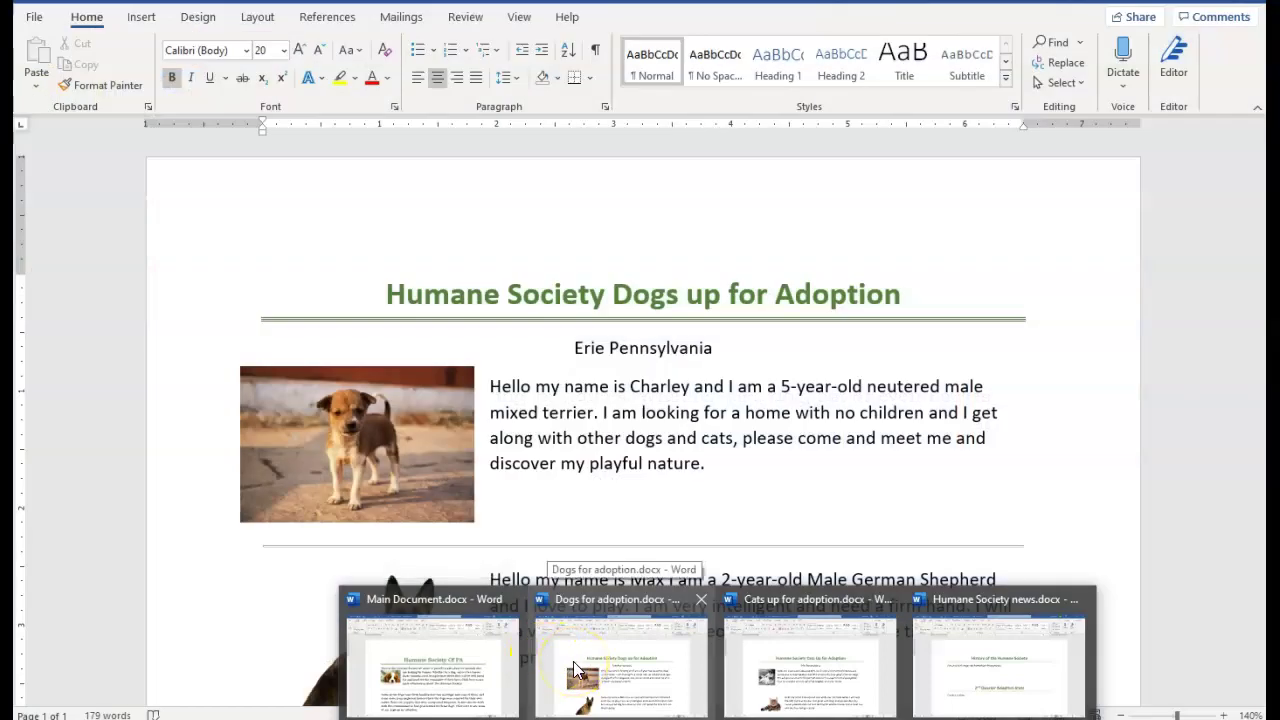
{"action": "mouse_move", "coordinate": [790, 665]}
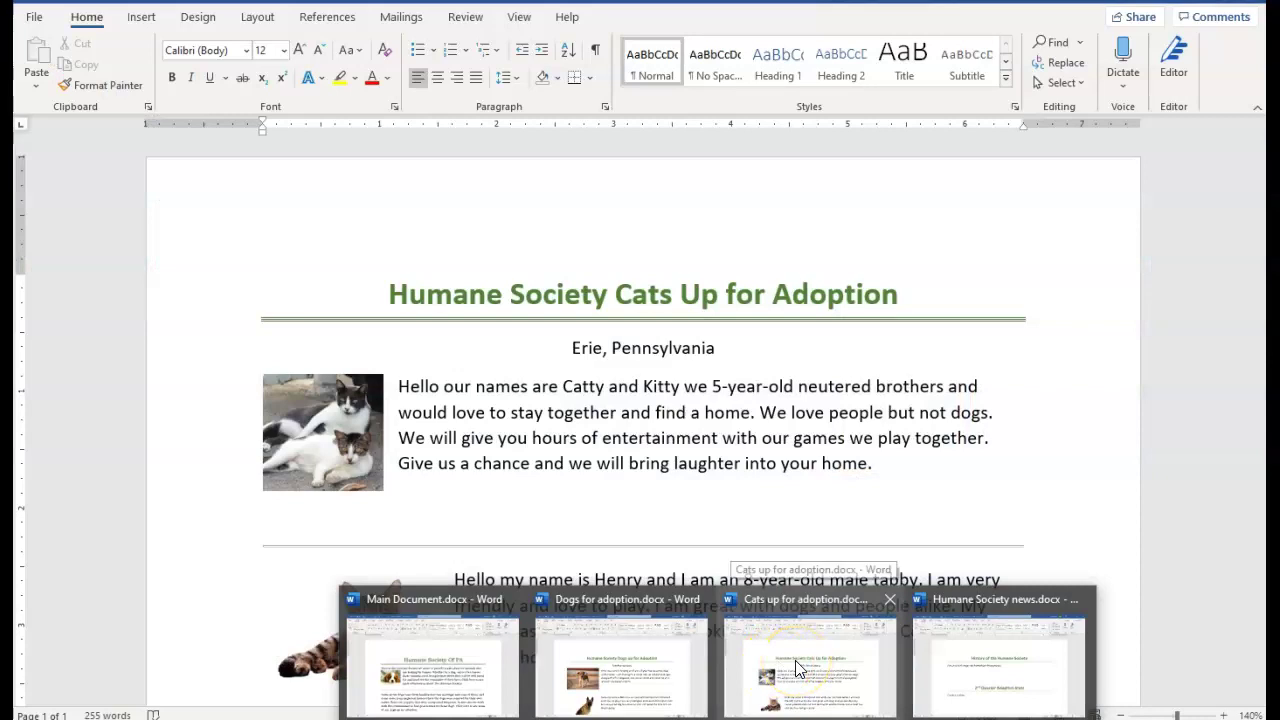
{"action": "mouse_move", "coordinate": [948, 666]}
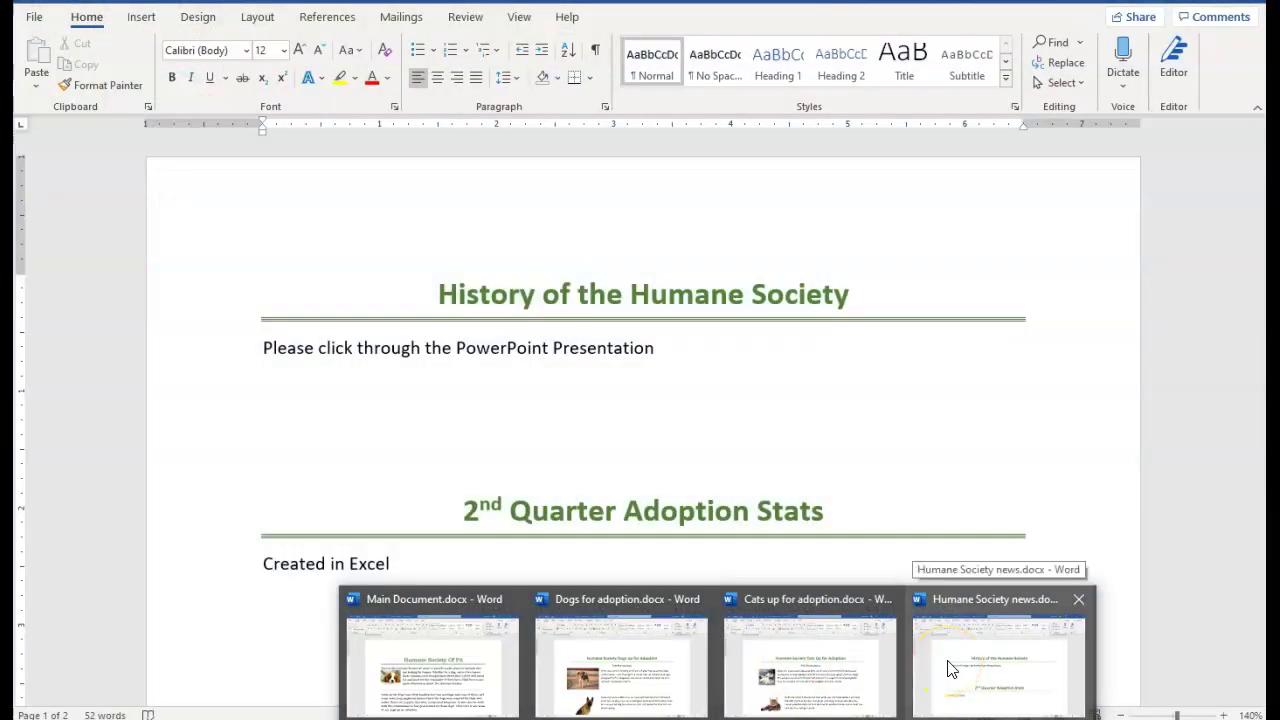
{"action": "left_click", "coordinate": [948, 666]}
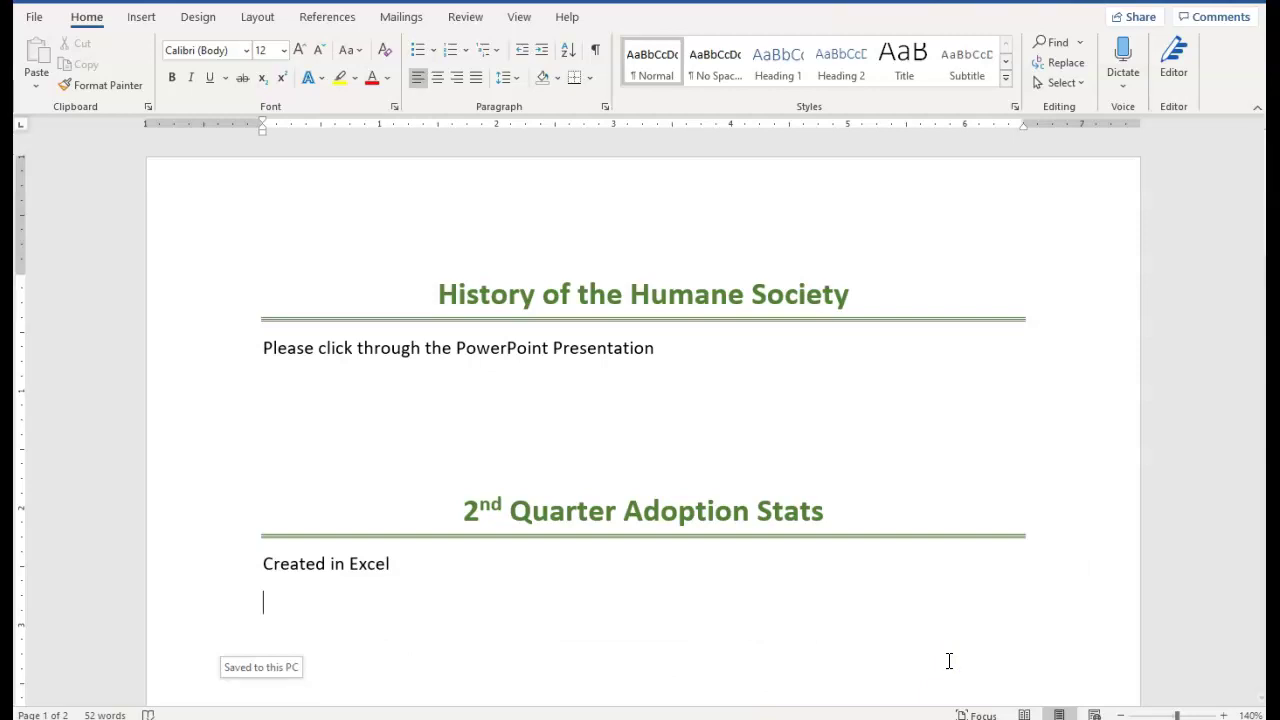
Insert Humane Society PowerPoint.pptx from the desktop's Humane Society Project folder as a file-linked object on the blank line below the History section's text
{"action": "left_click", "coordinate": [276, 352]}
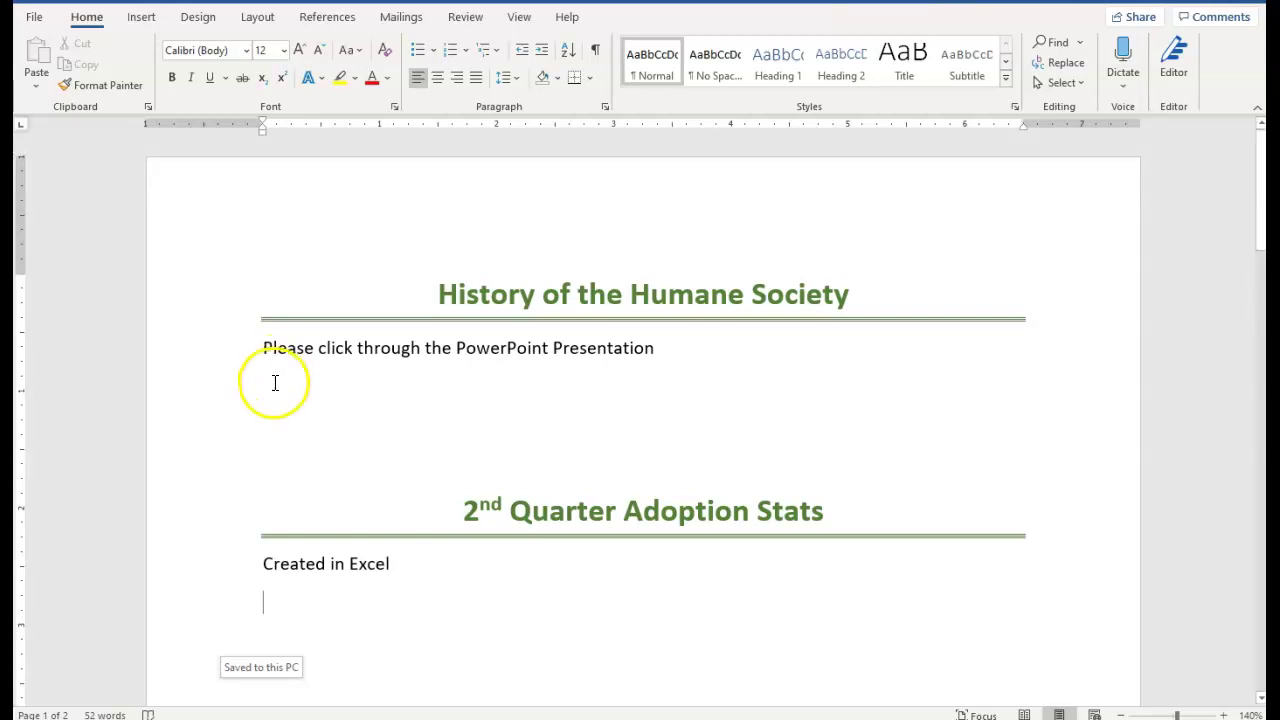
{"action": "left_click", "coordinate": [275, 381]}
{"action": "left_click", "coordinate": [140, 20]}
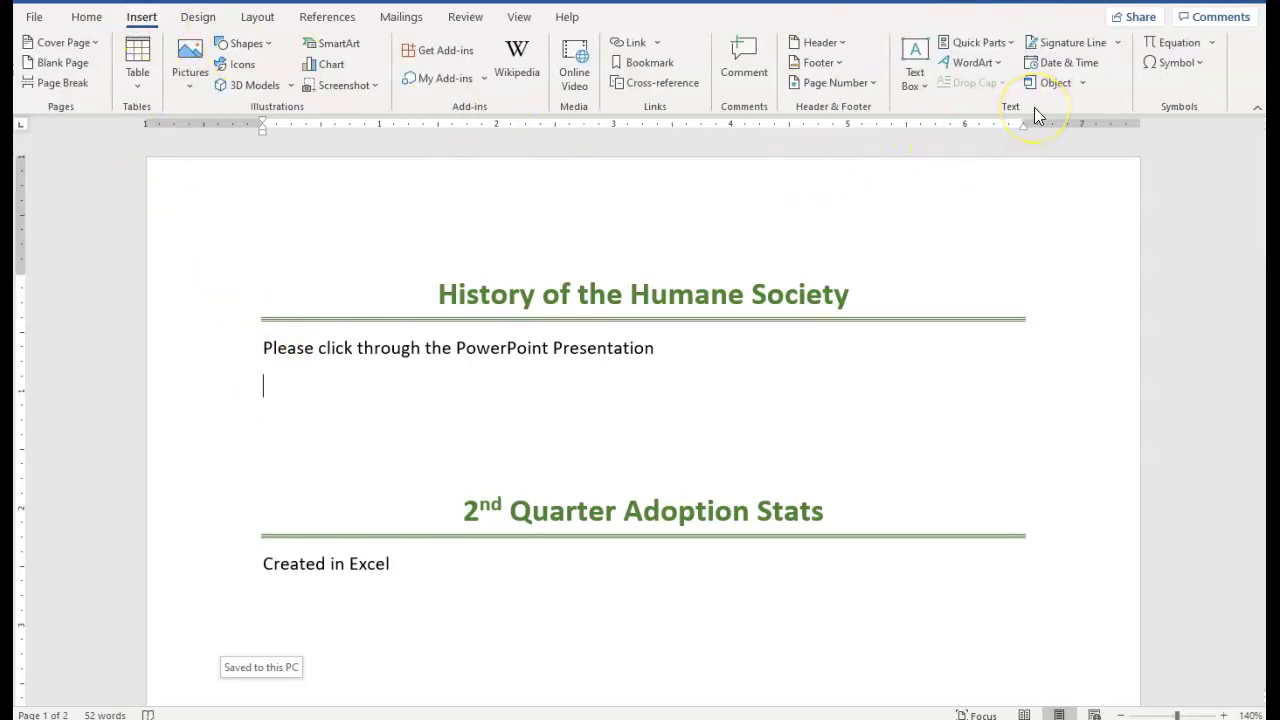
{"action": "left_click", "coordinate": [1085, 84]}
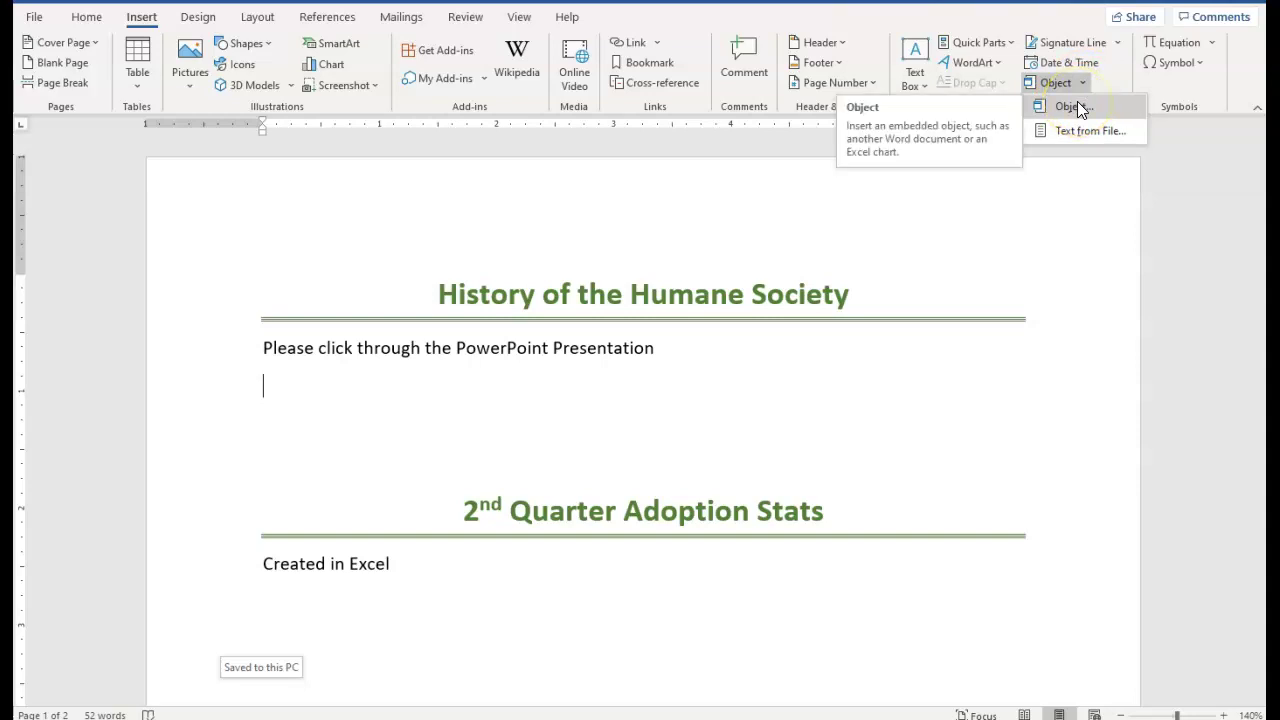
{"action": "left_click", "coordinate": [1070, 106]}
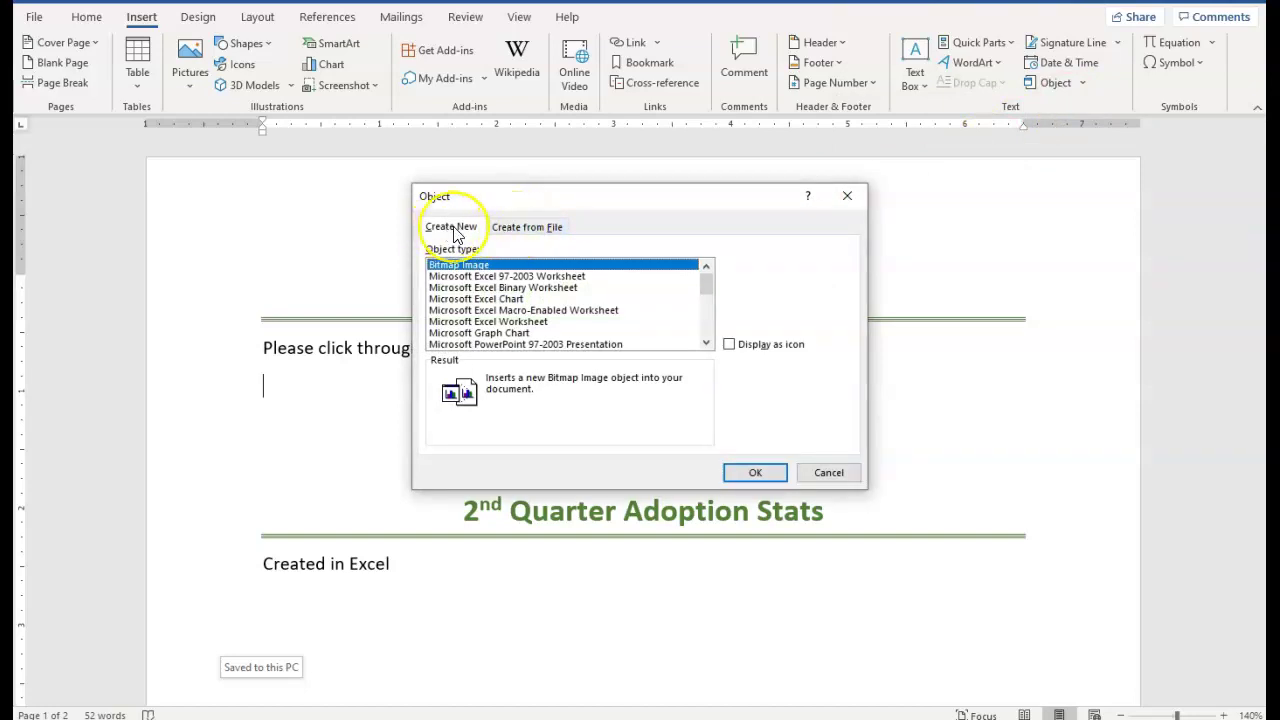
{"action": "left_click", "coordinate": [530, 234]}
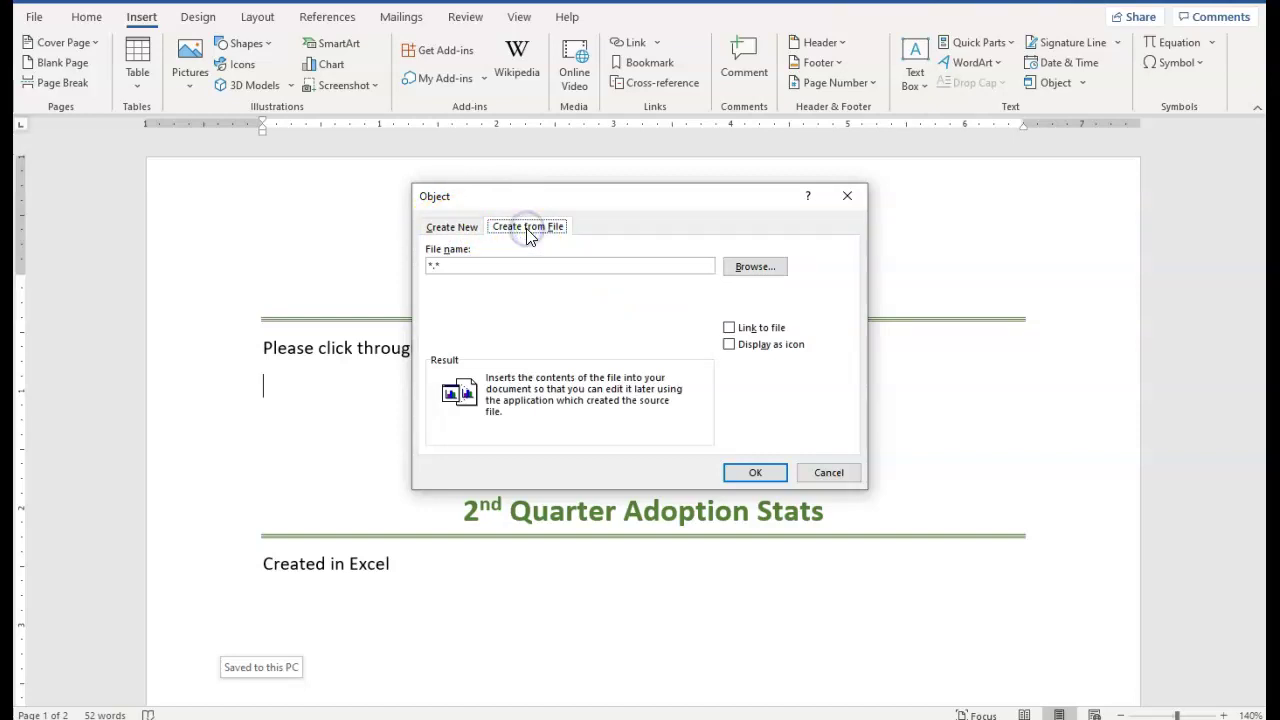
{"action": "left_click", "coordinate": [760, 268]}
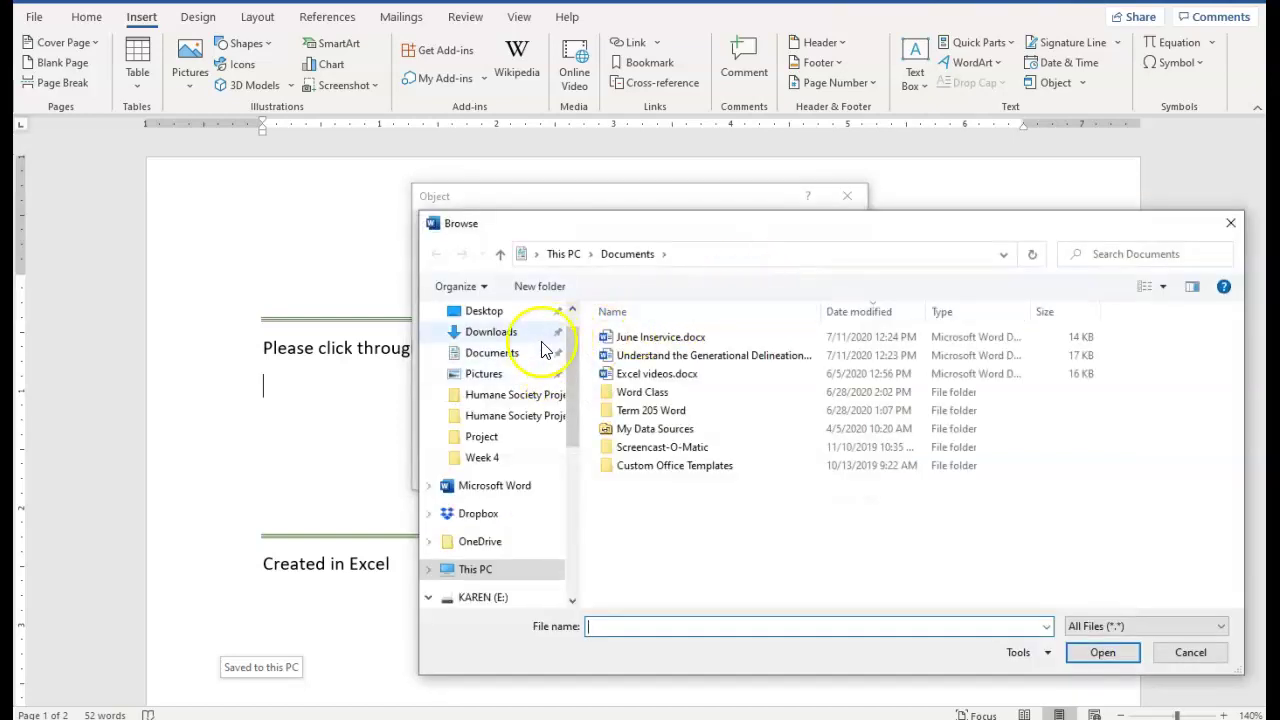
{"action": "left_click", "coordinate": [485, 310]}
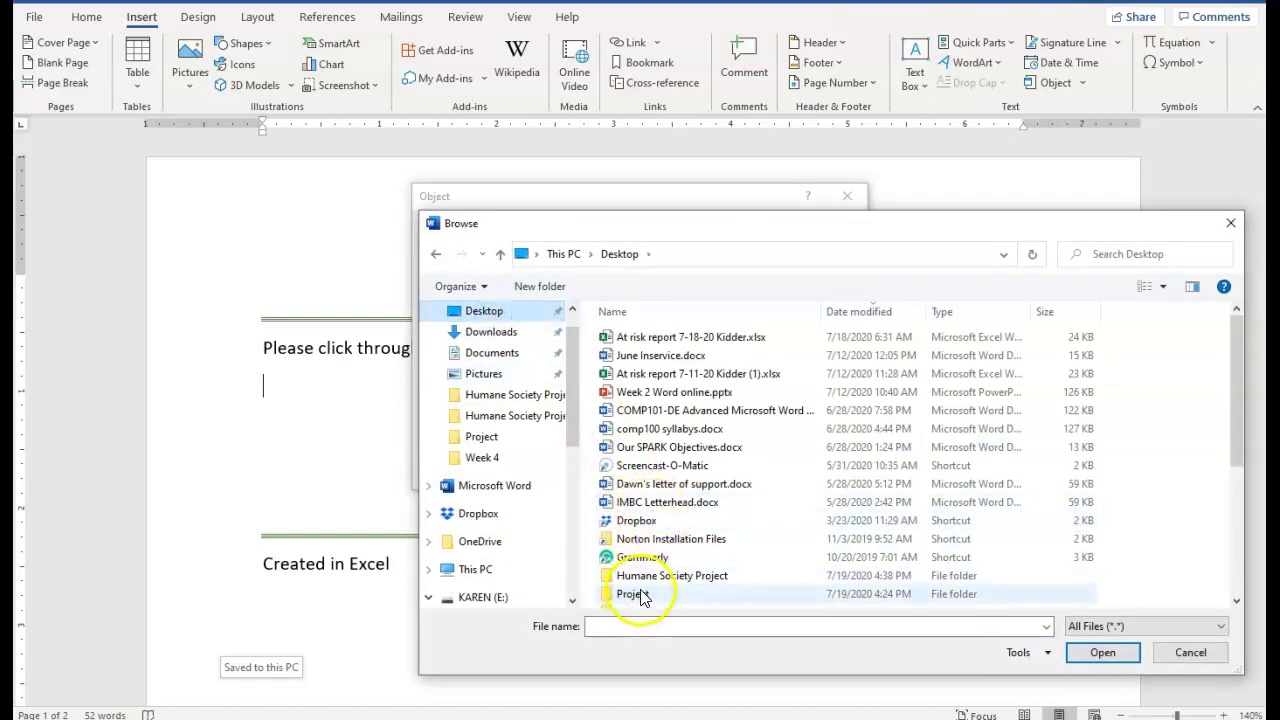
{"action": "double_click", "coordinate": [648, 576]}
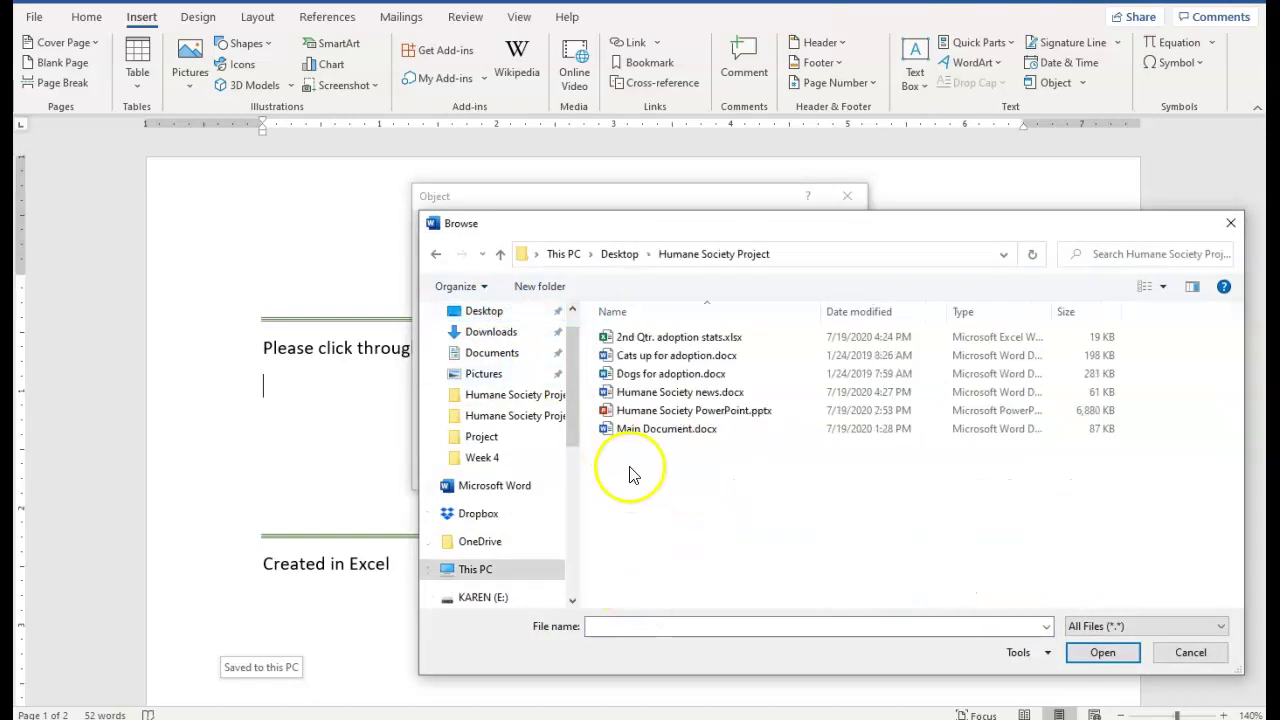
{"action": "double_click", "coordinate": [638, 418]}
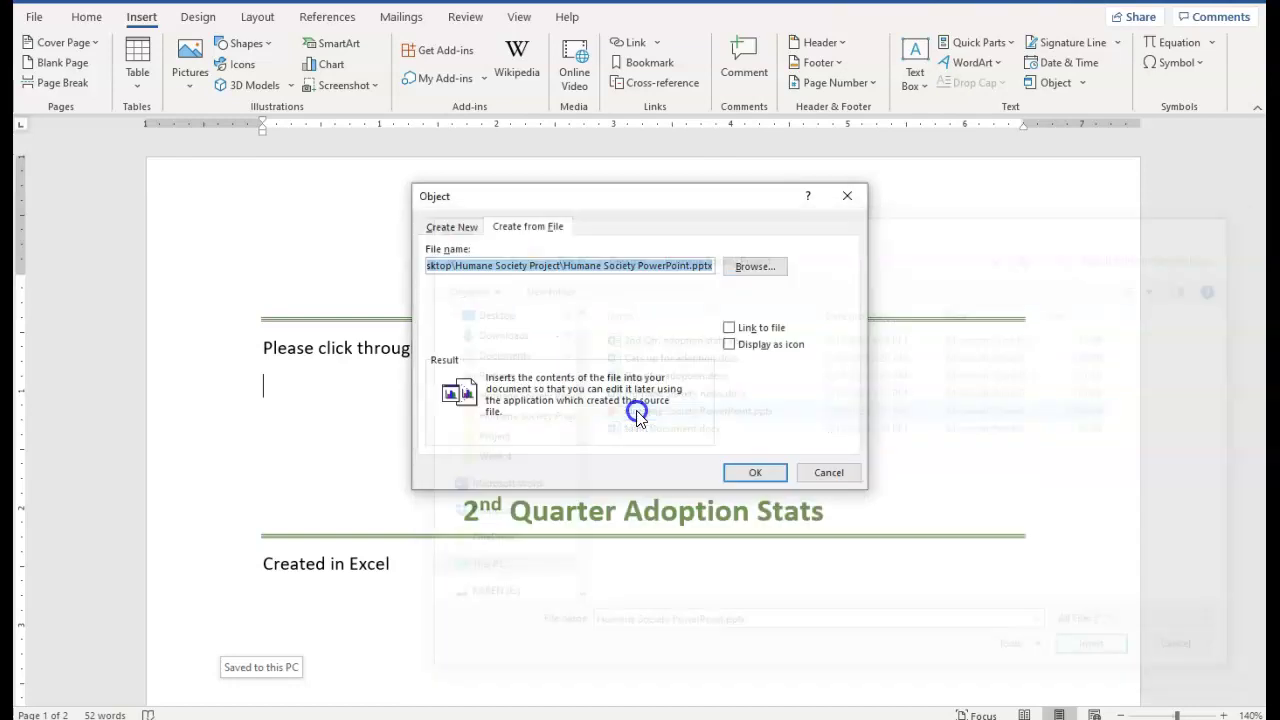
{"action": "left_click", "coordinate": [731, 329]}
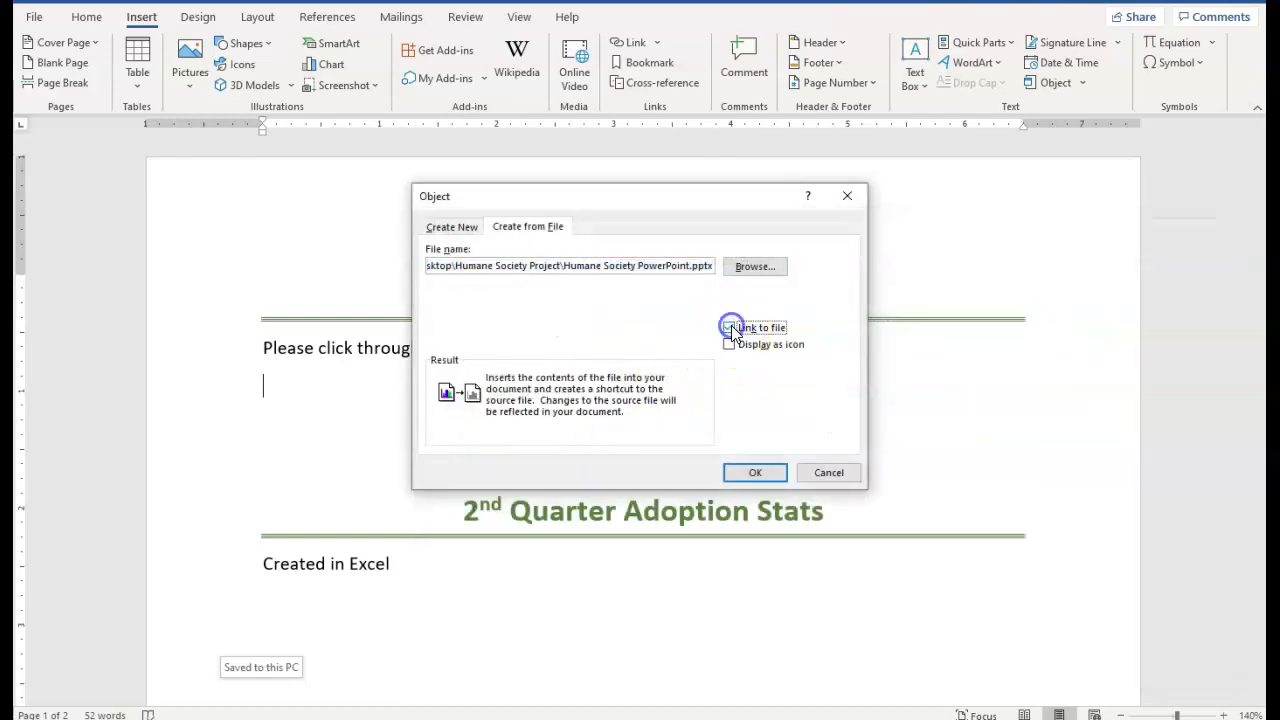
{"action": "left_click", "coordinate": [752, 475]}
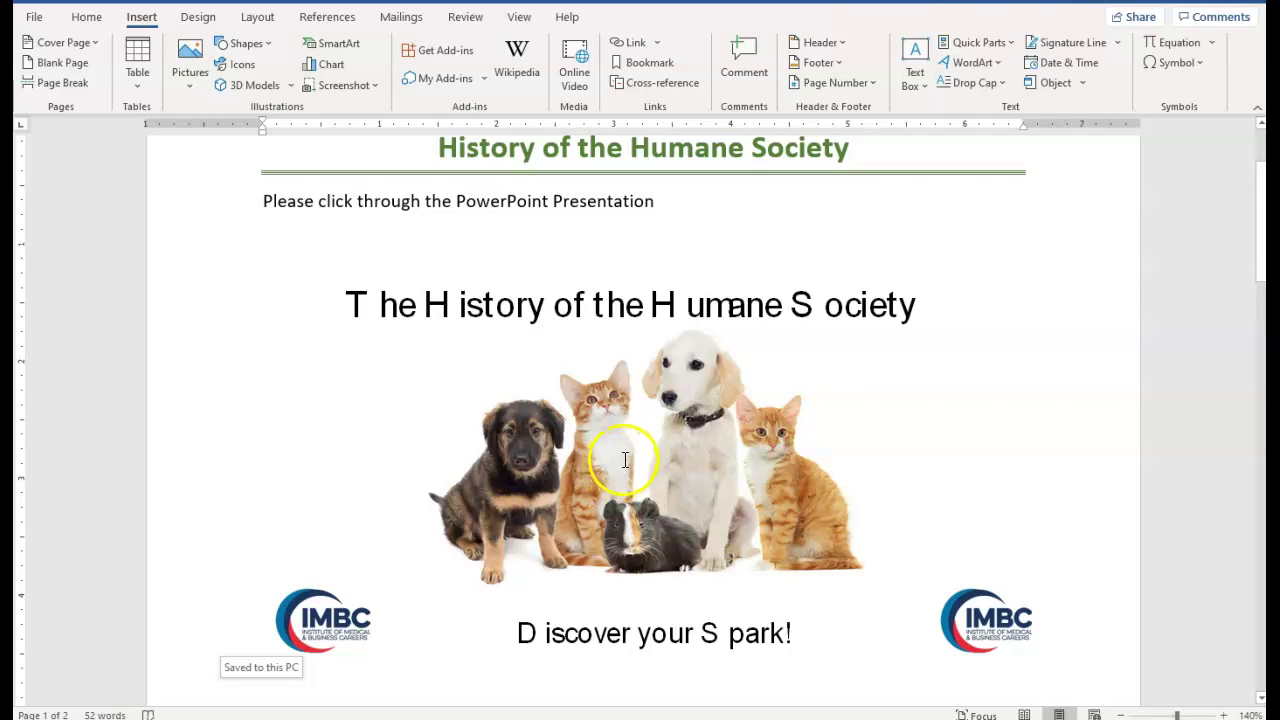
Play the inserted presentation's slide show from the document through to its end and exit it
{"action": "double_click", "coordinate": [618, 462]}
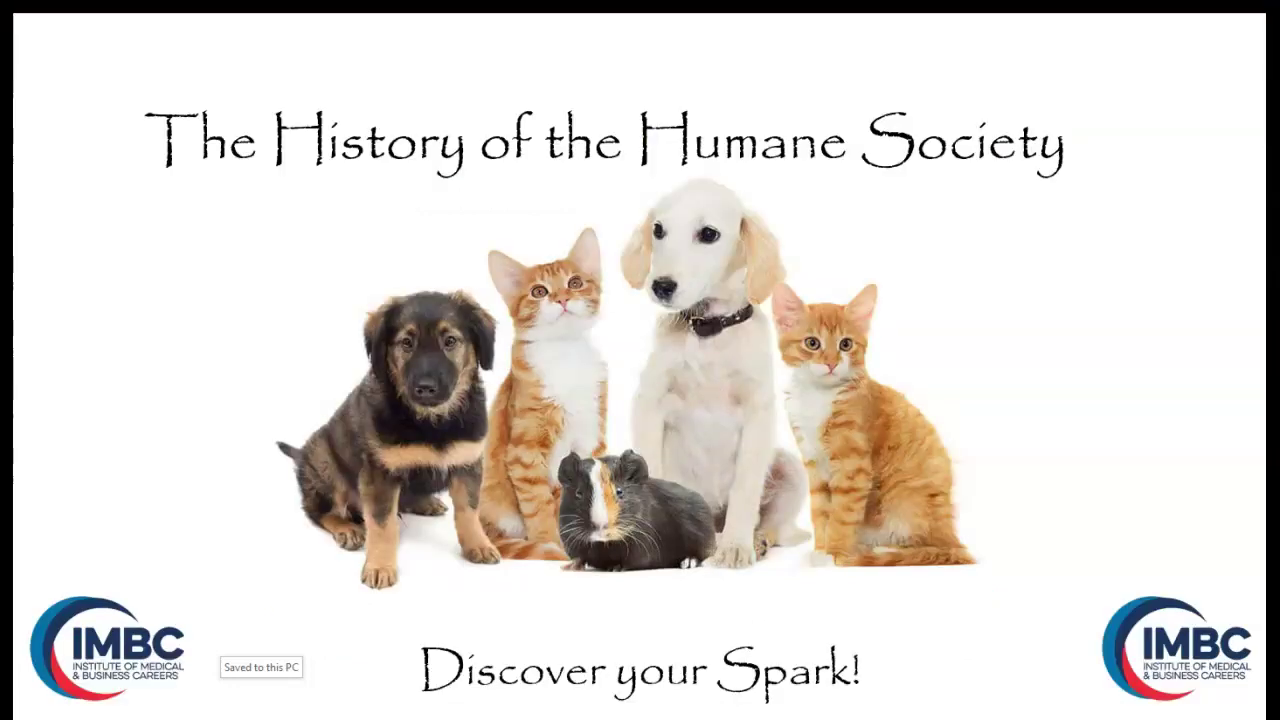
{"action": "left_click", "coordinate": [624, 456]}
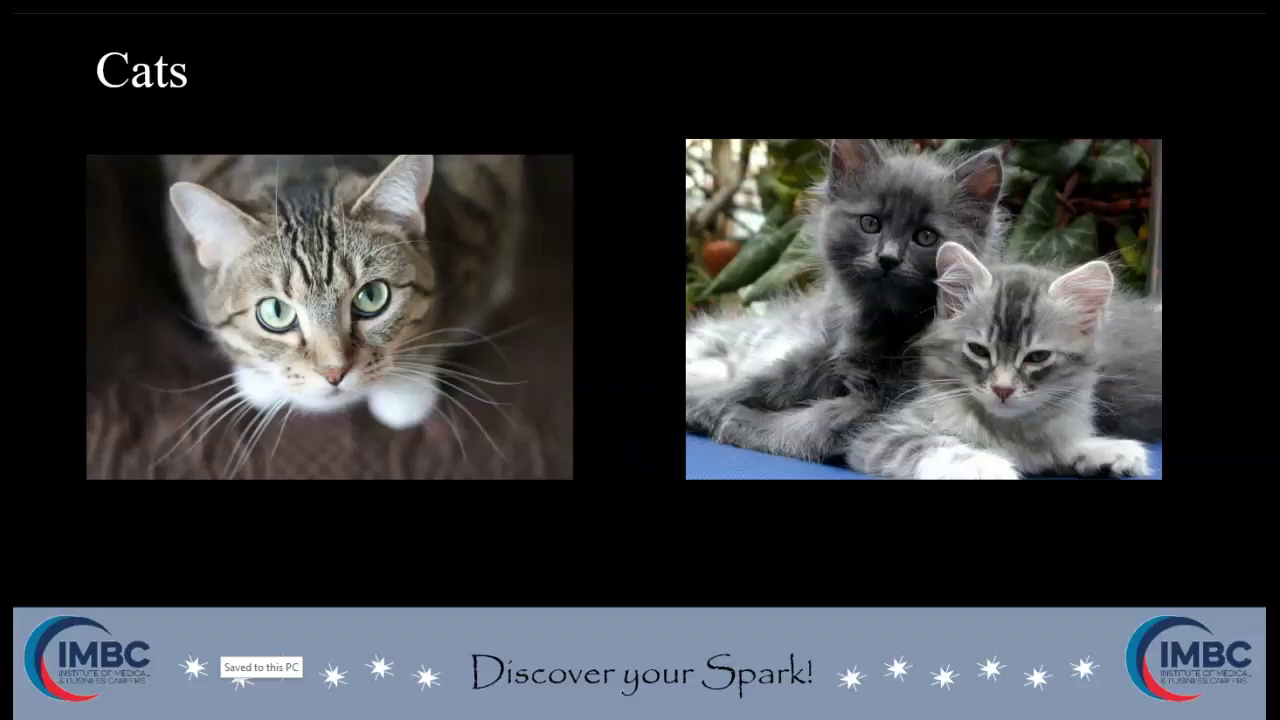
{"action": "left_click", "coordinate": [624, 459]}
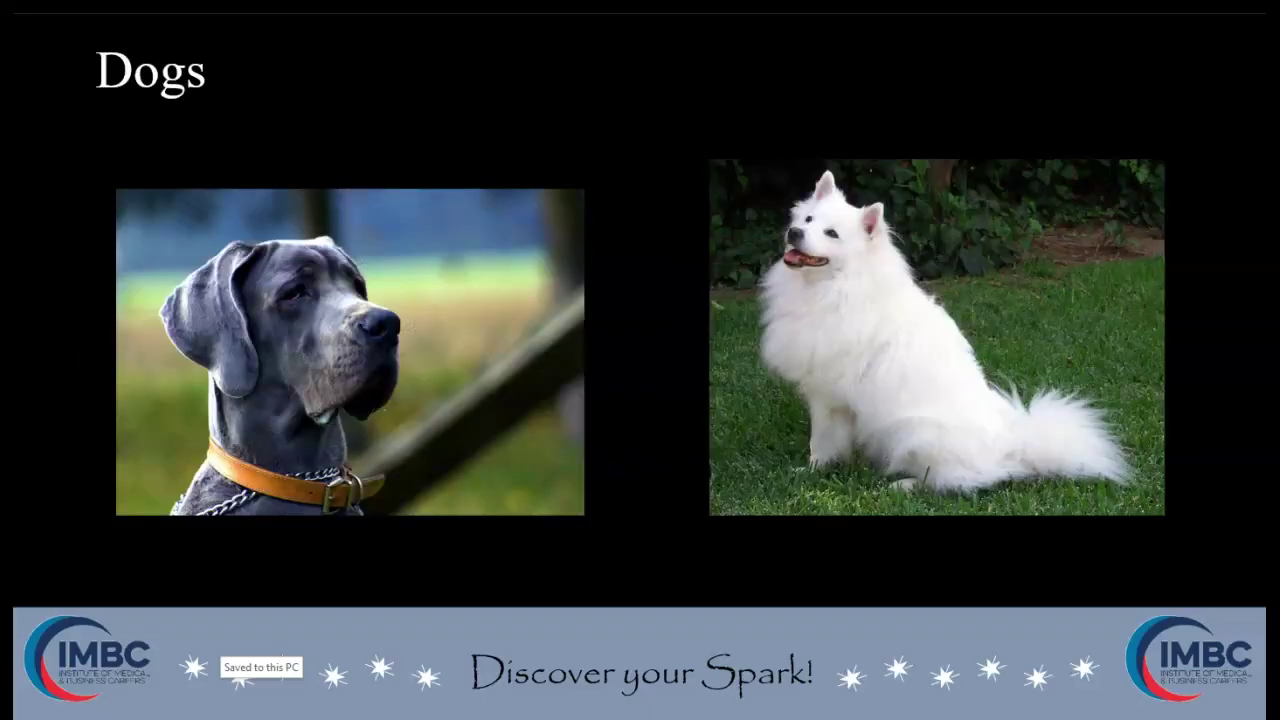
{"action": "left_click", "coordinate": [625, 459]}
{"action": "left_click", "coordinate": [625, 457]}
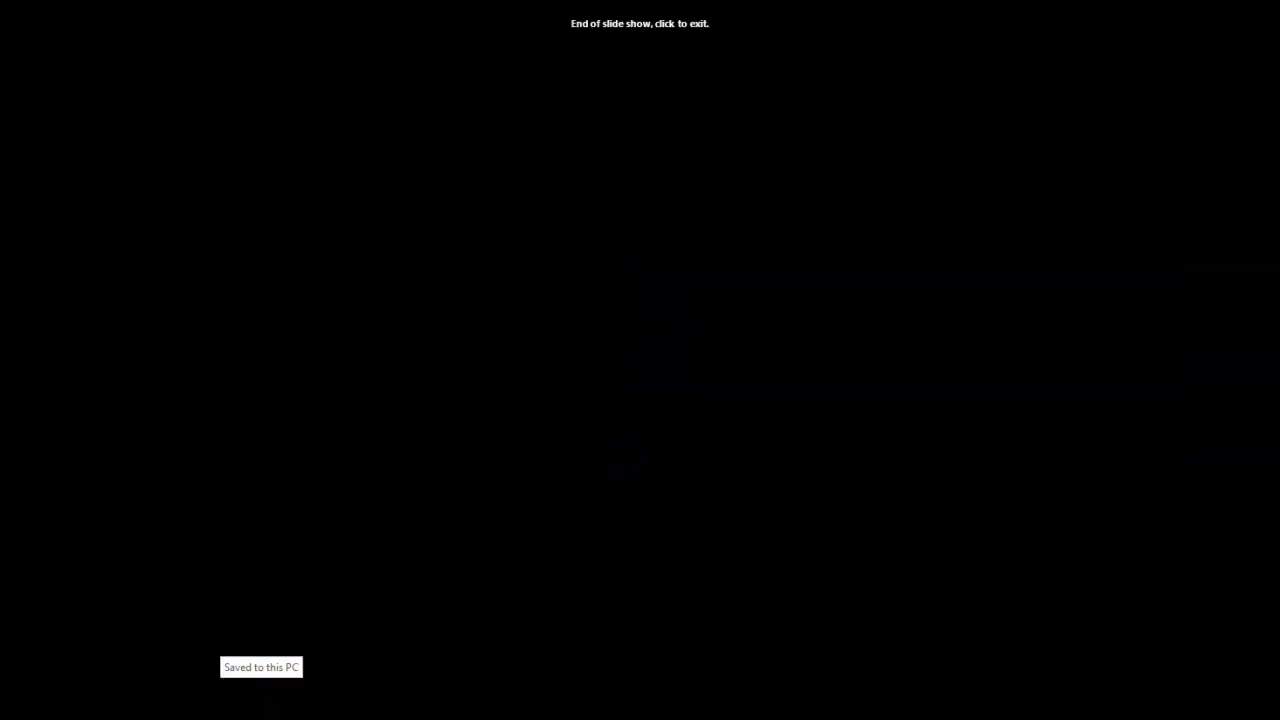
{"action": "left_click", "coordinate": [624, 455]}
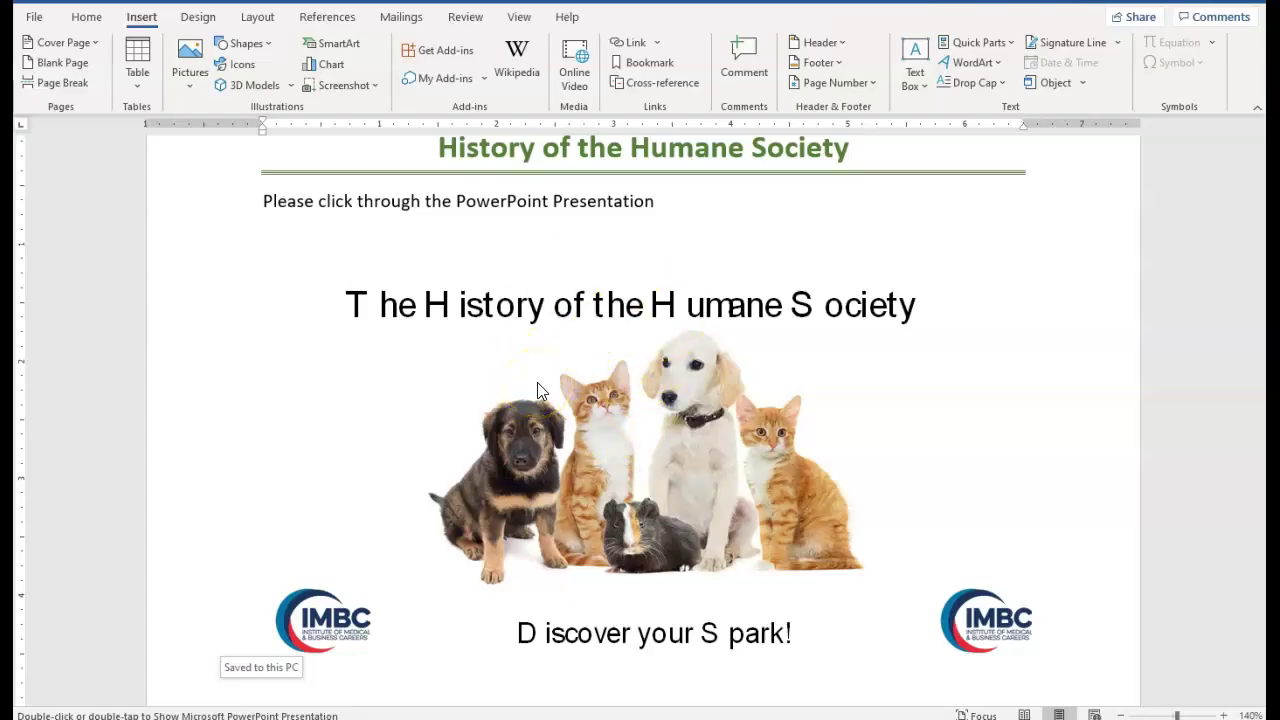
Switch to the Excel workbook 2nd Qtr. adoption stats.xlsx and copy the adoptions table in A1:E6
{"action": "scroll", "coordinate": [537, 390], "scroll_direction": "down", "scroll_amount": 5}
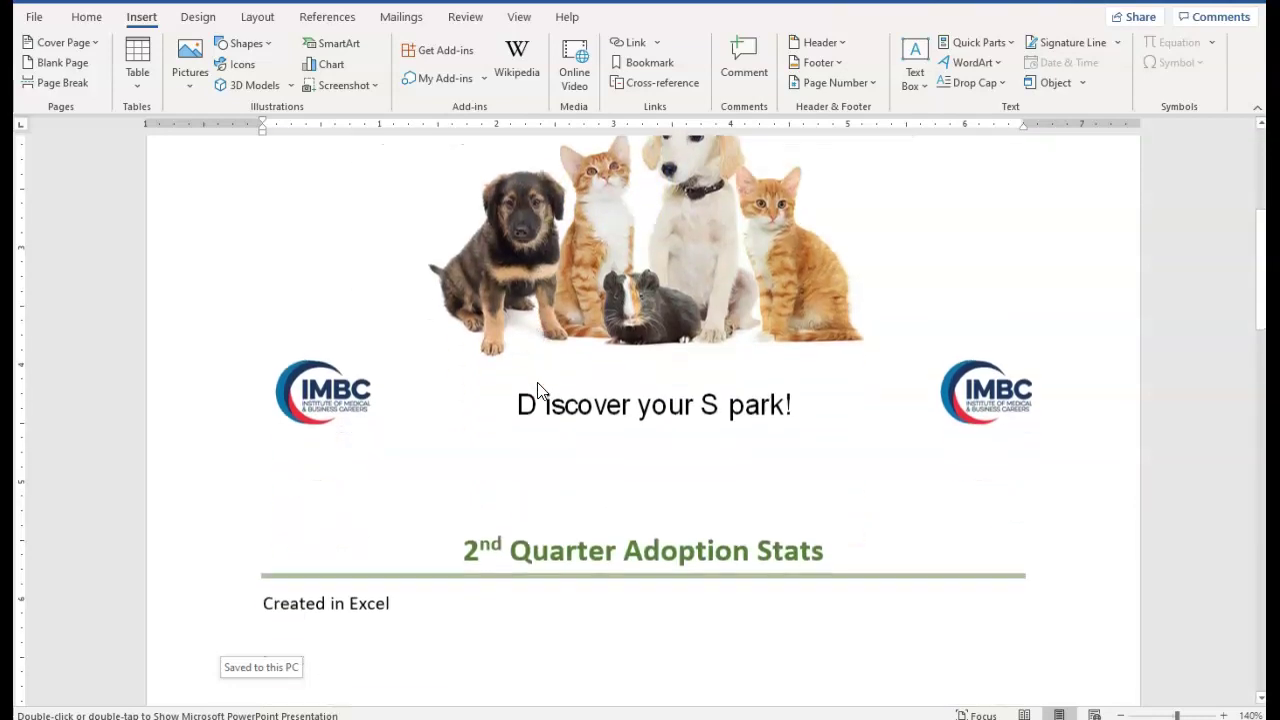
{"action": "left_click", "coordinate": [535, 390]}
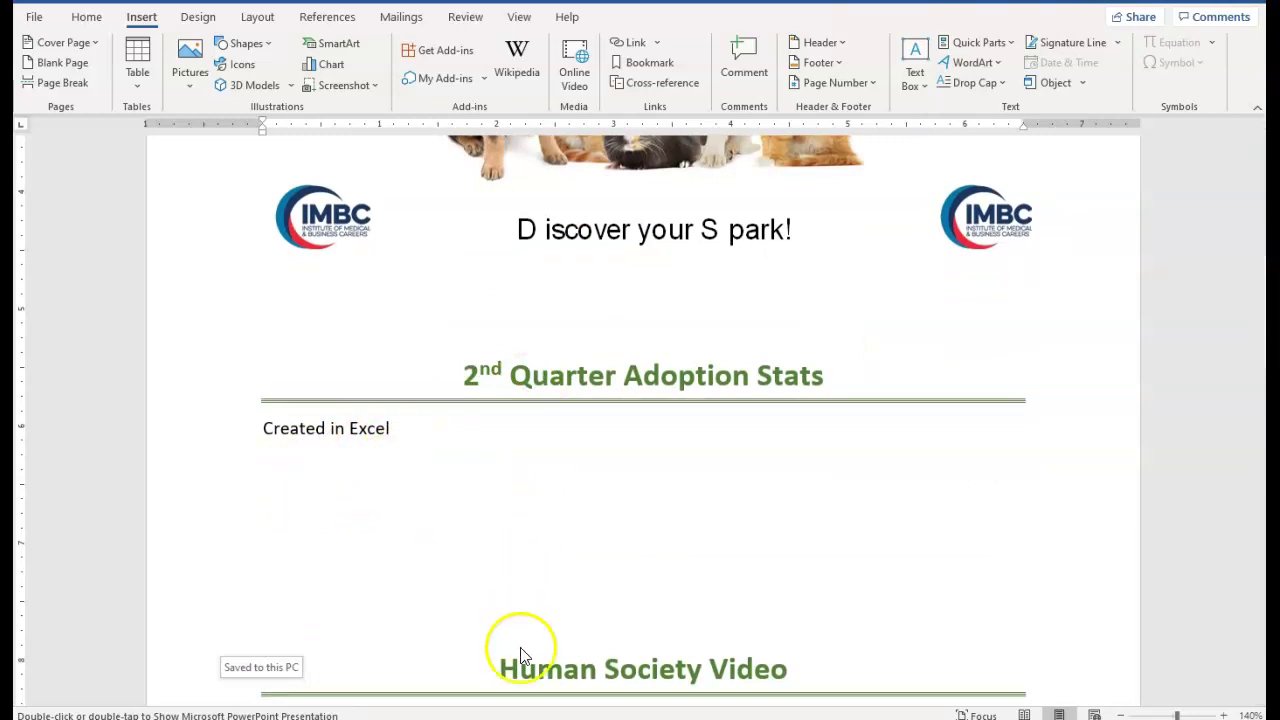
{"action": "mouse_move", "coordinate": [675, 719]}
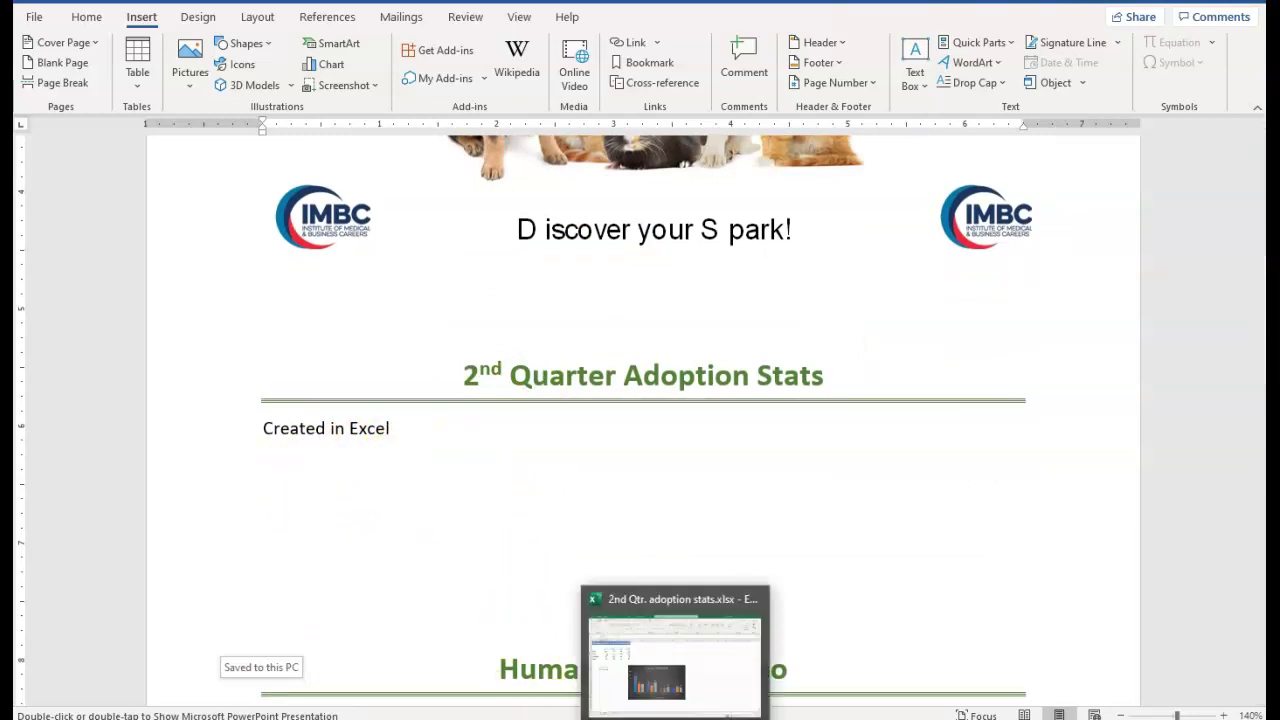
{"action": "left_click", "coordinate": [675, 655]}
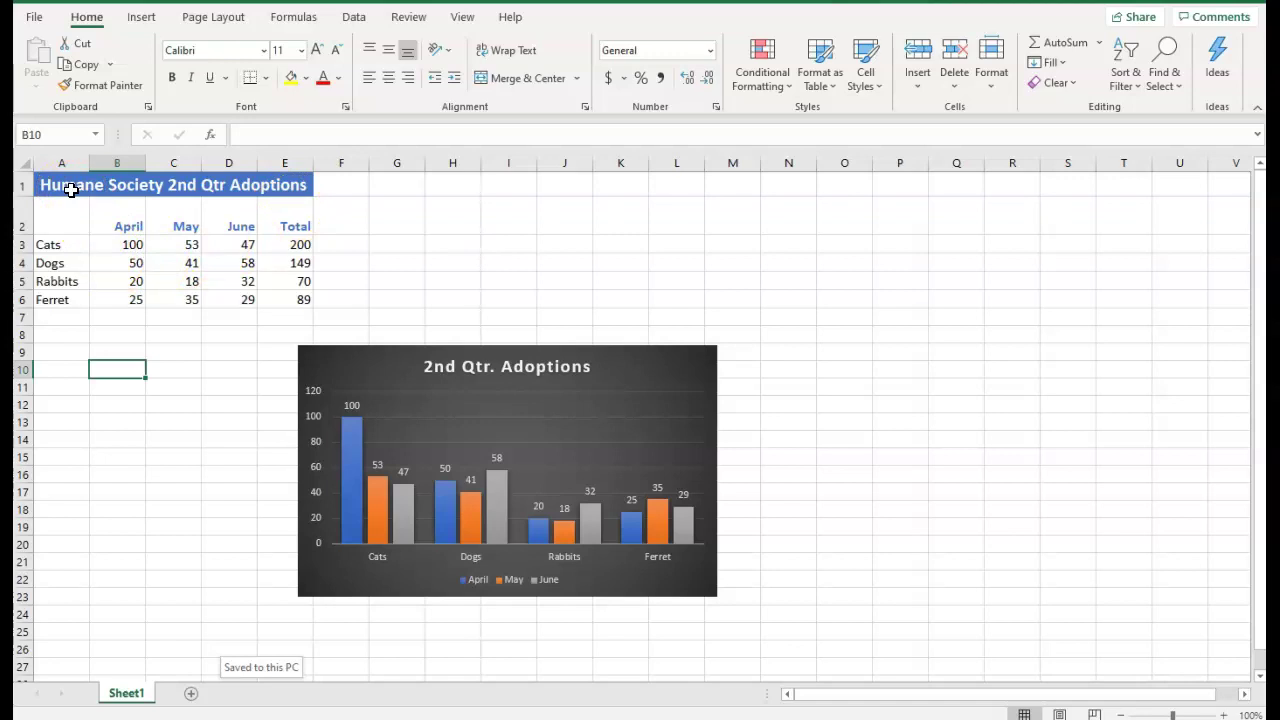
{"action": "left_click_drag", "start_coordinate": [60, 185], "coordinate": [40, 293]}
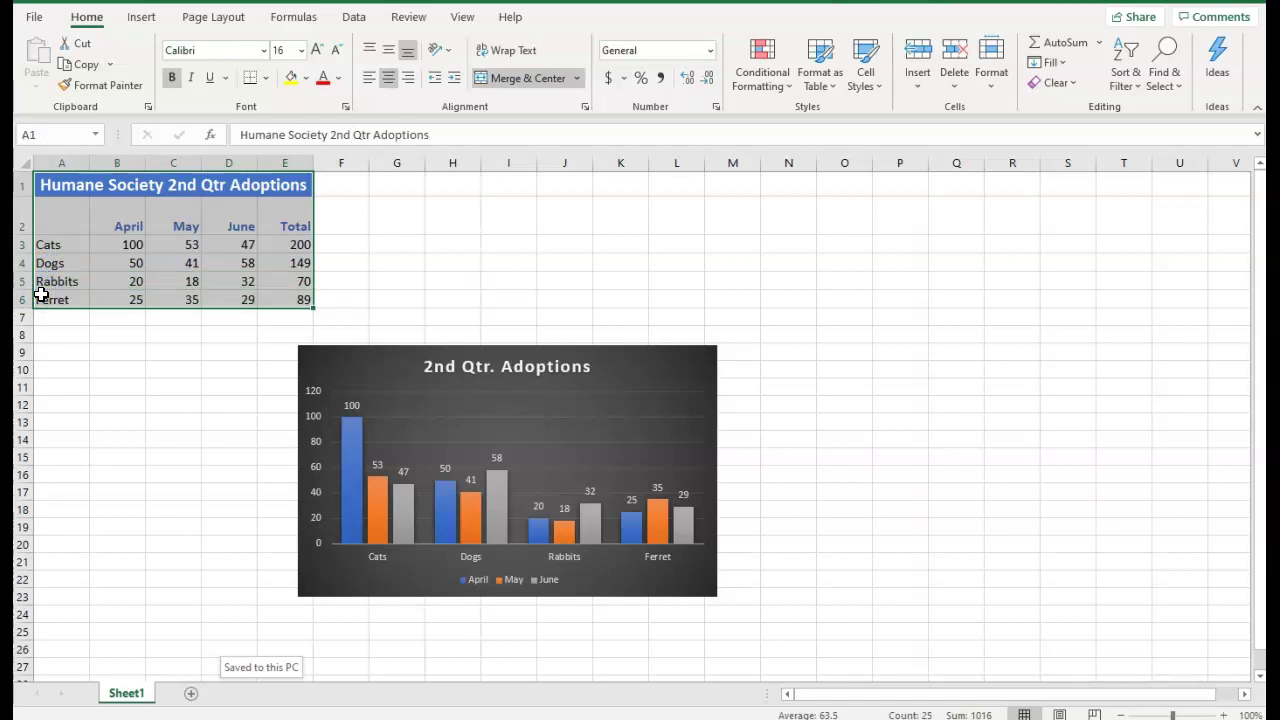
{"action": "left_click", "coordinate": [84, 65]}
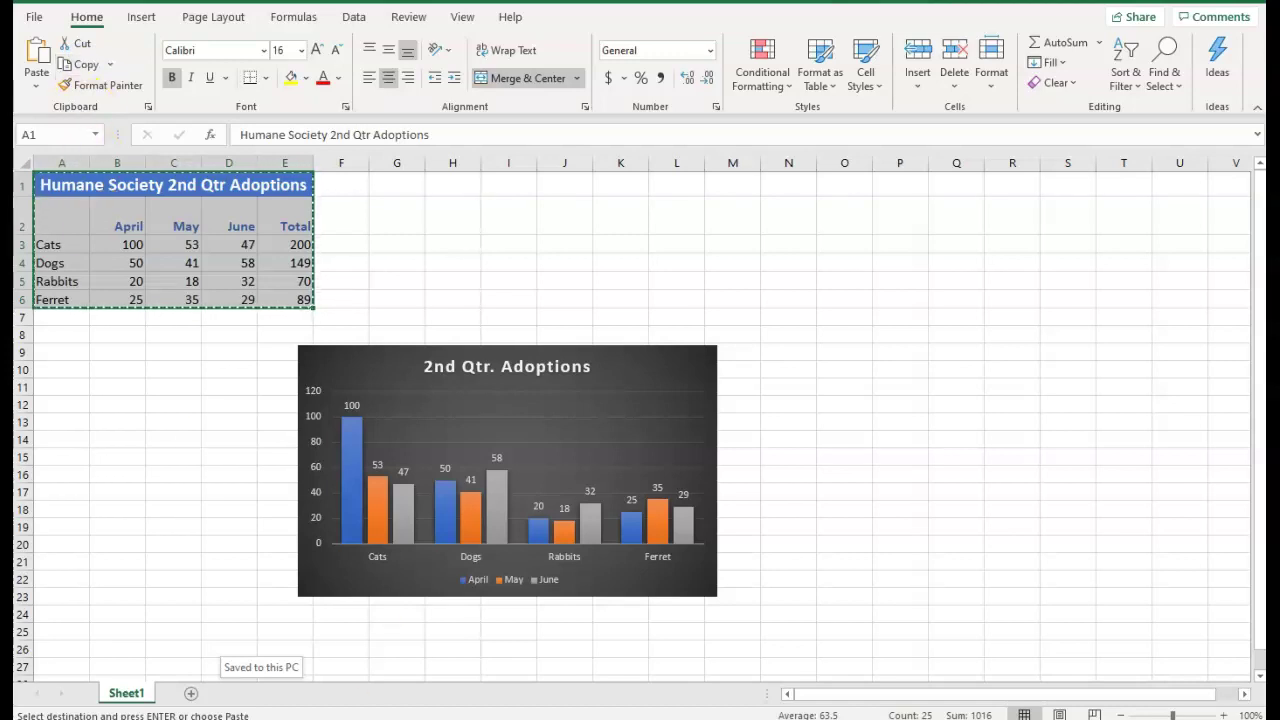
Return to Humane Society news.docx in Word and paste the copied table below "Created in Excel" as a Microsoft Excel Worksheet Object
{"action": "mouse_move", "coordinate": [717, 715]}
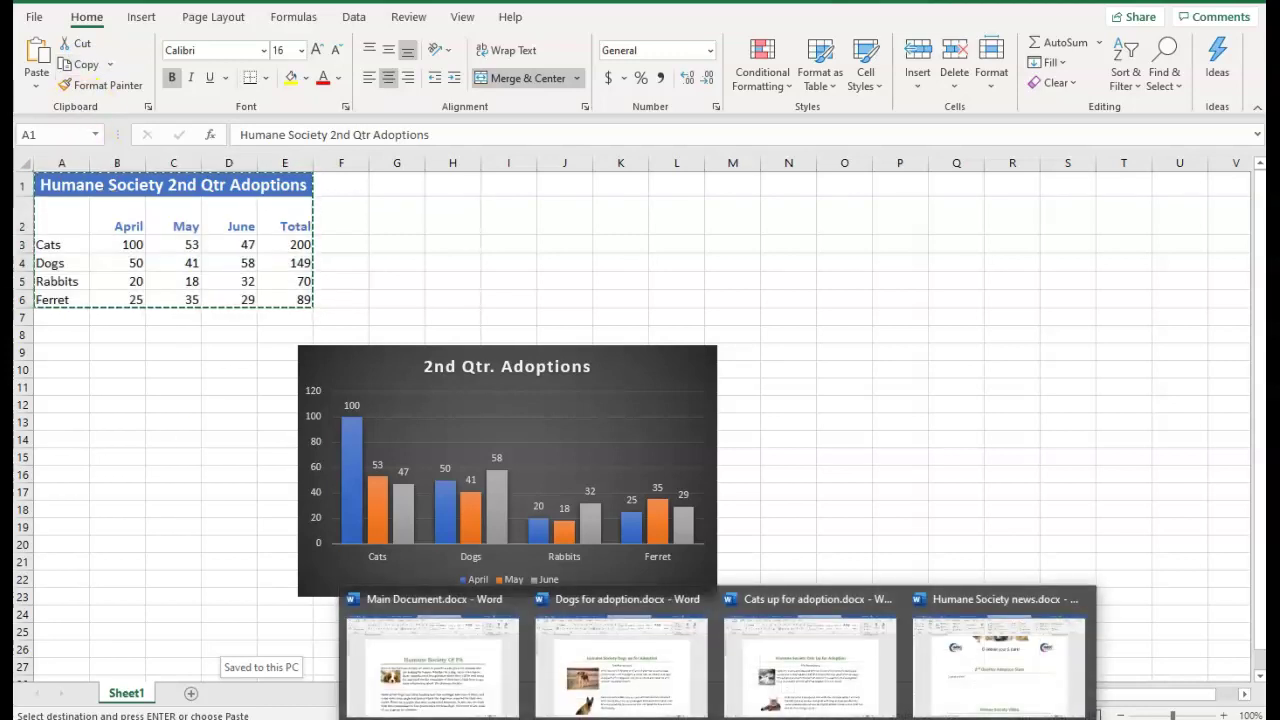
{"action": "left_click", "coordinate": [945, 688]}
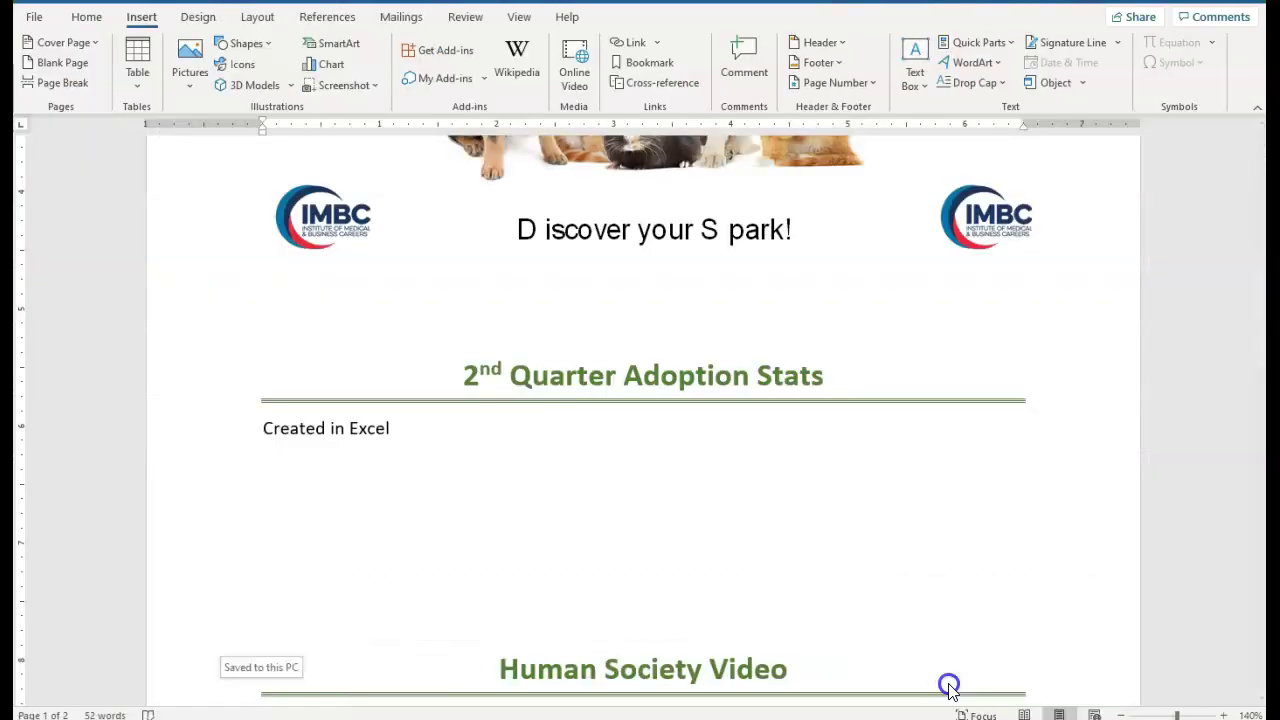
{"action": "left_click", "coordinate": [264, 461]}
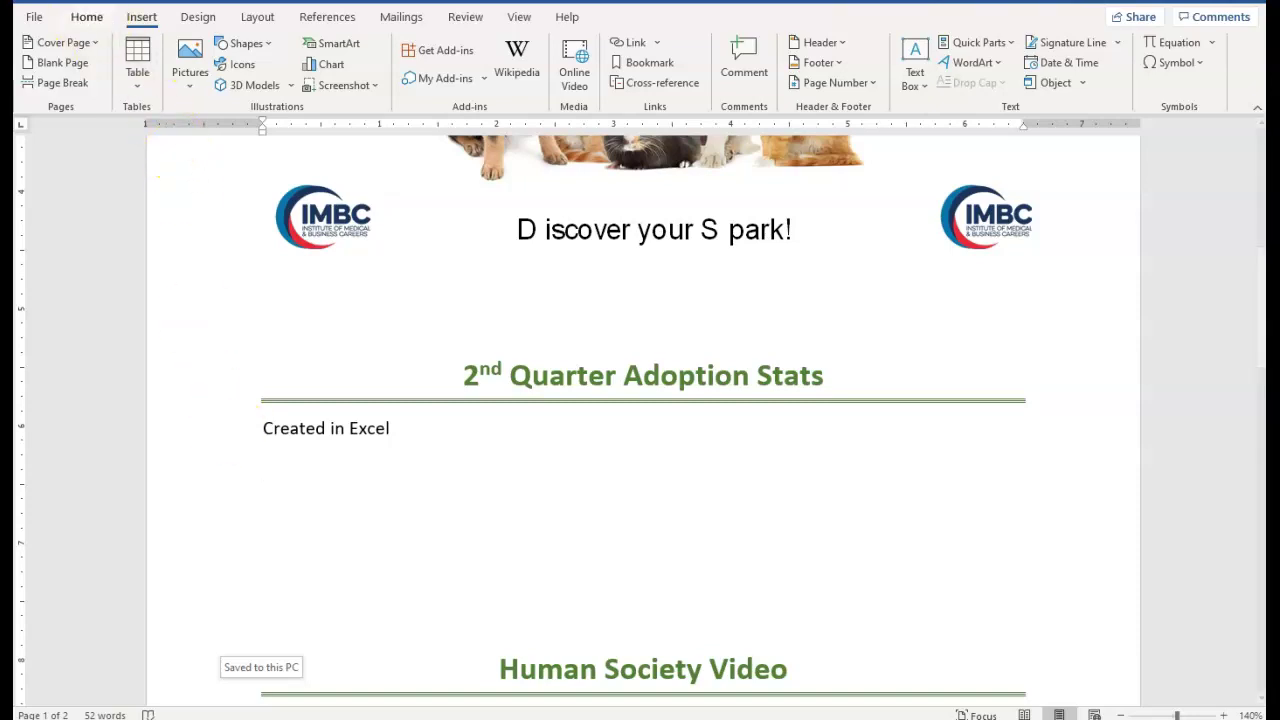
{"action": "left_click", "coordinate": [86, 17]}
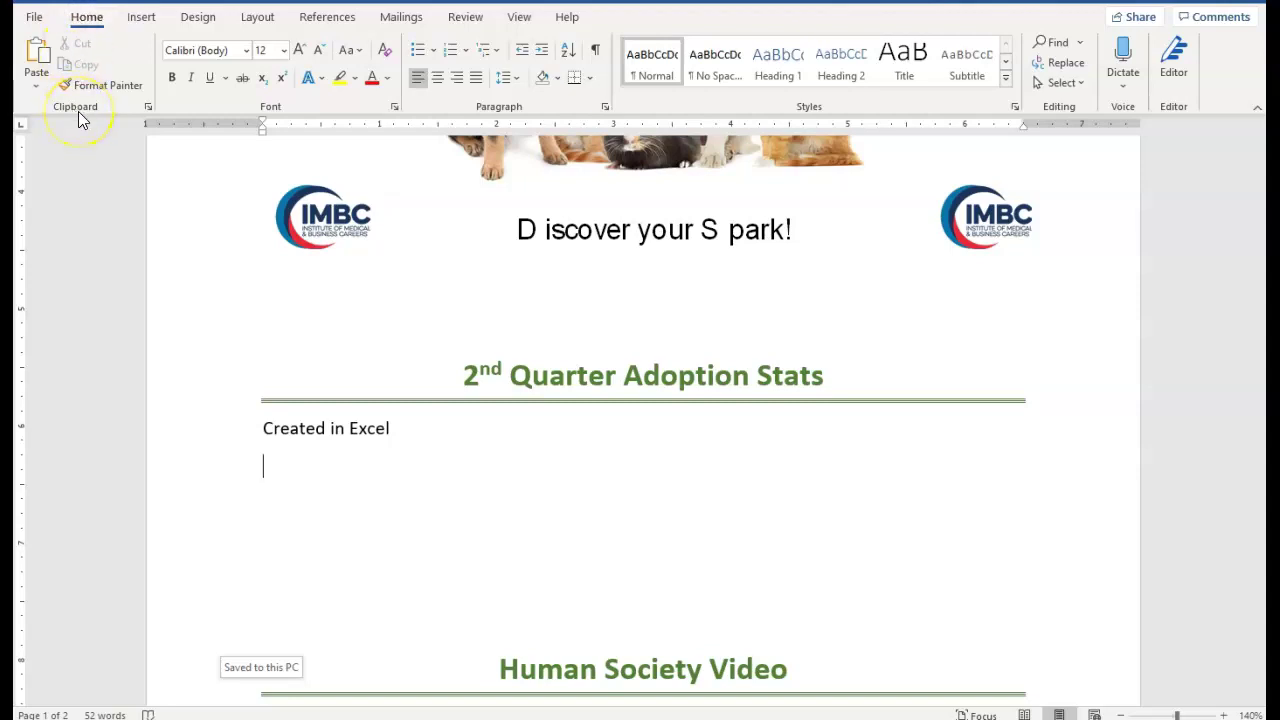
{"action": "left_click", "coordinate": [36, 87]}
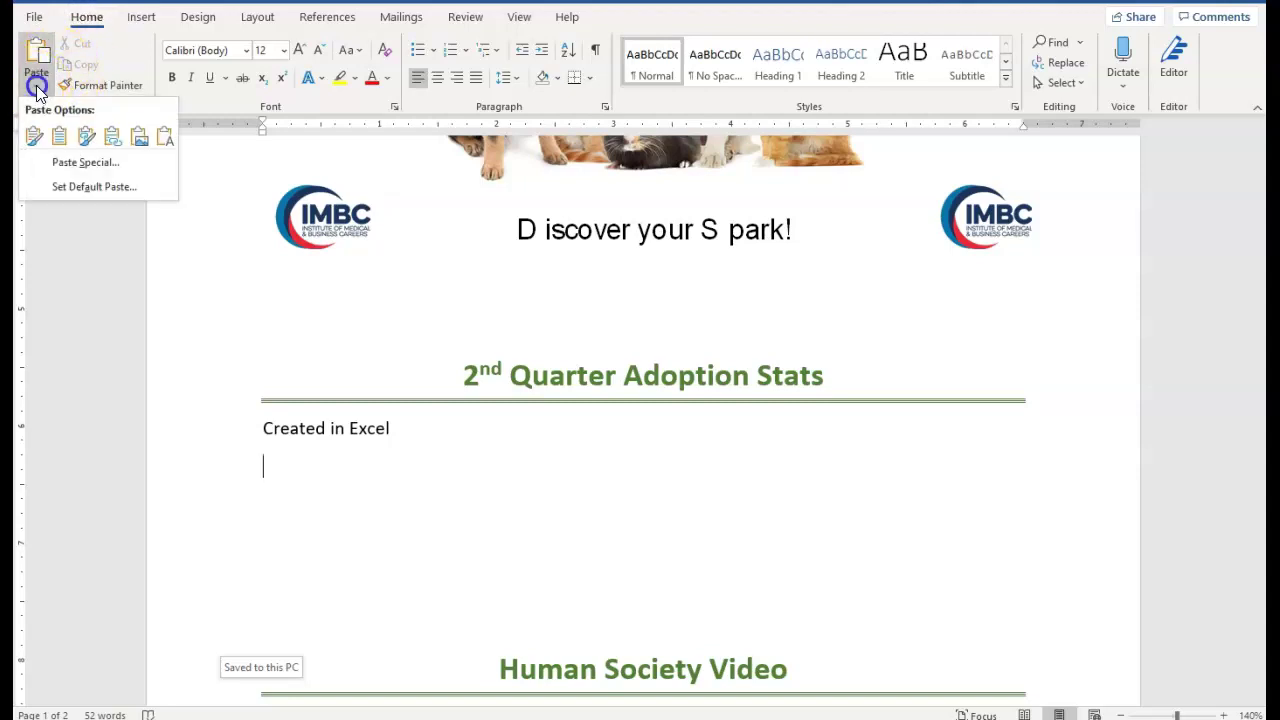
{"action": "left_click", "coordinate": [65, 165]}
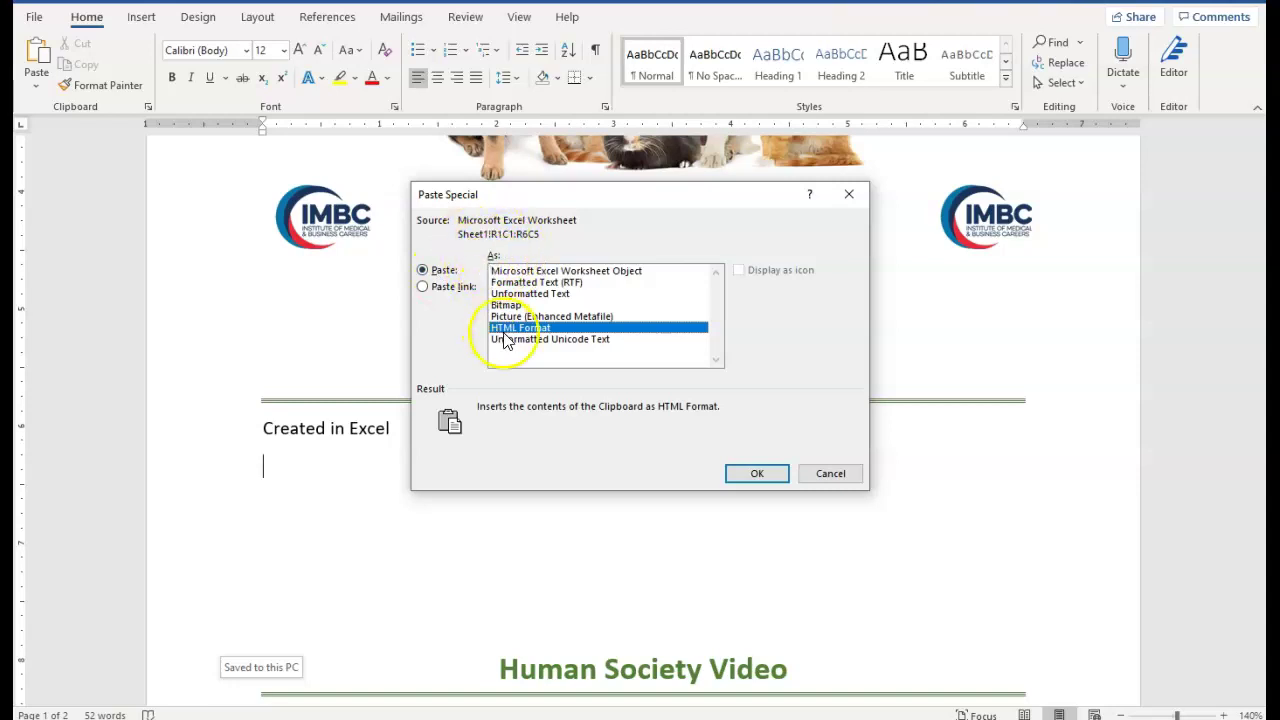
{"action": "left_click", "coordinate": [525, 272]}
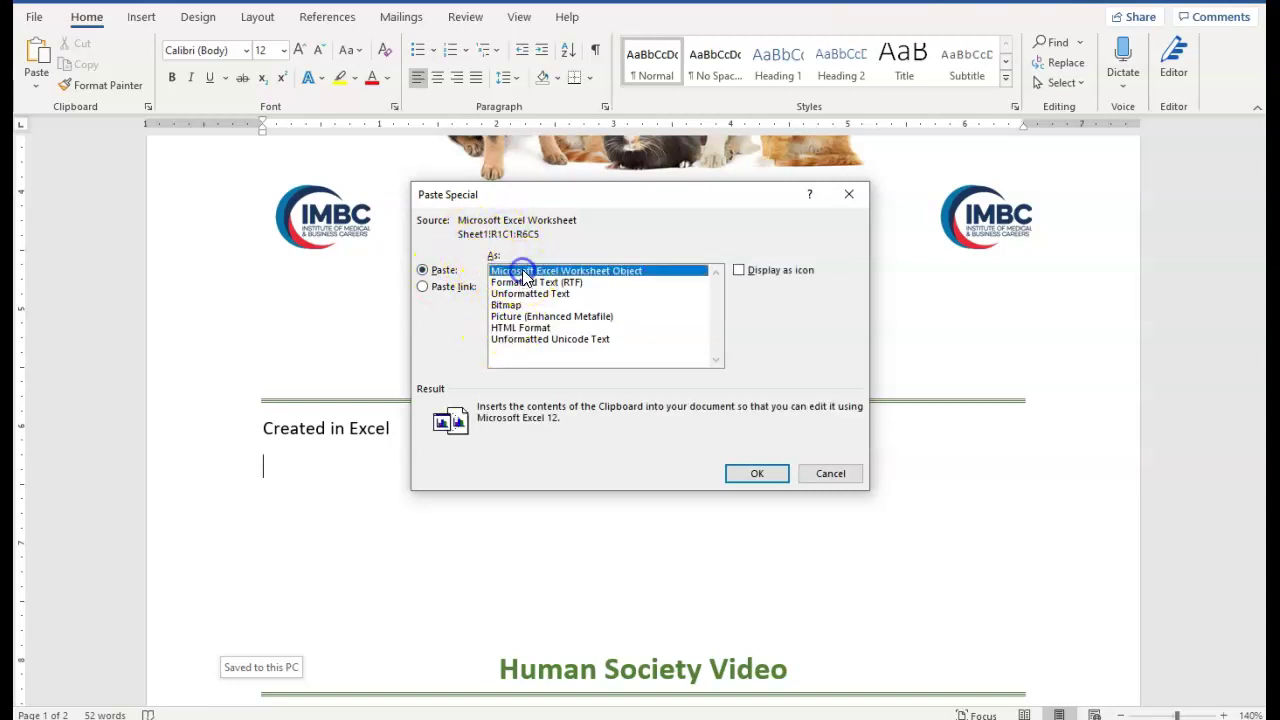
{"action": "left_click", "coordinate": [748, 474]}
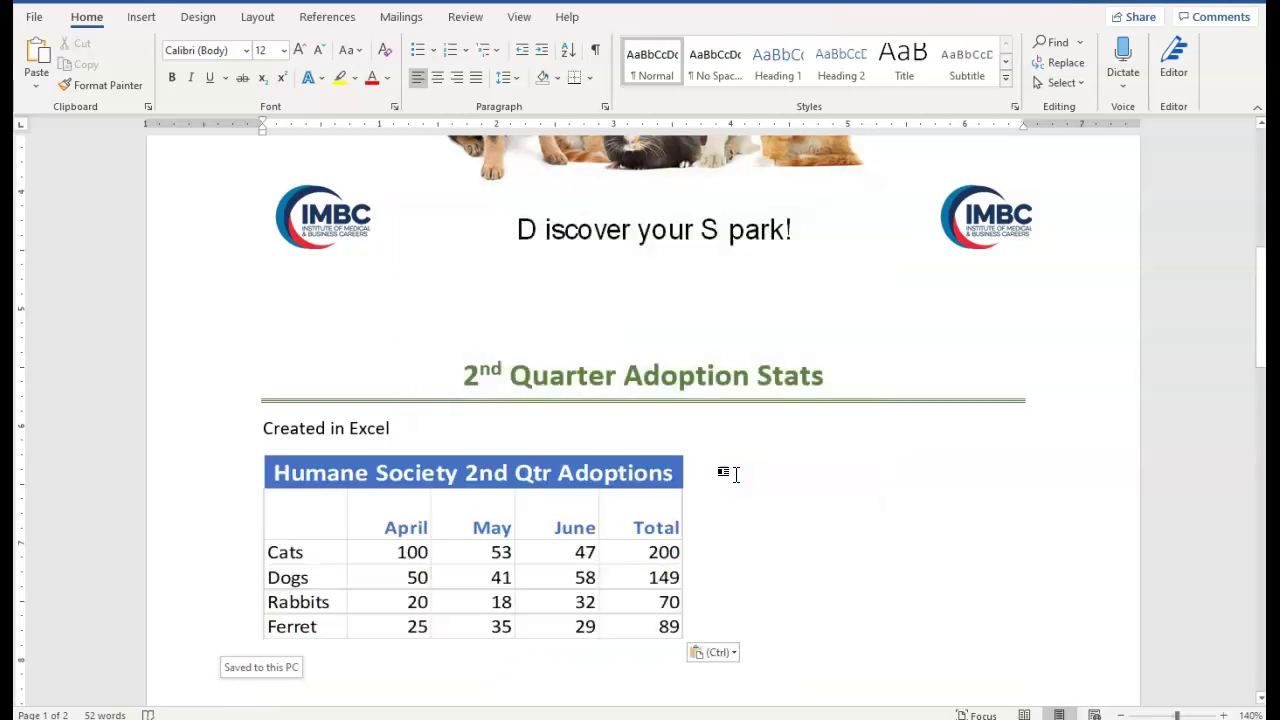
Open the embedded Excel worksheet object for editing and set the April value for Cats (B3) to 35
{"action": "left_click", "coordinate": [800, 497]}
{"action": "left_click", "coordinate": [451, 571]}
{"action": "double_click", "coordinate": [451, 571]}
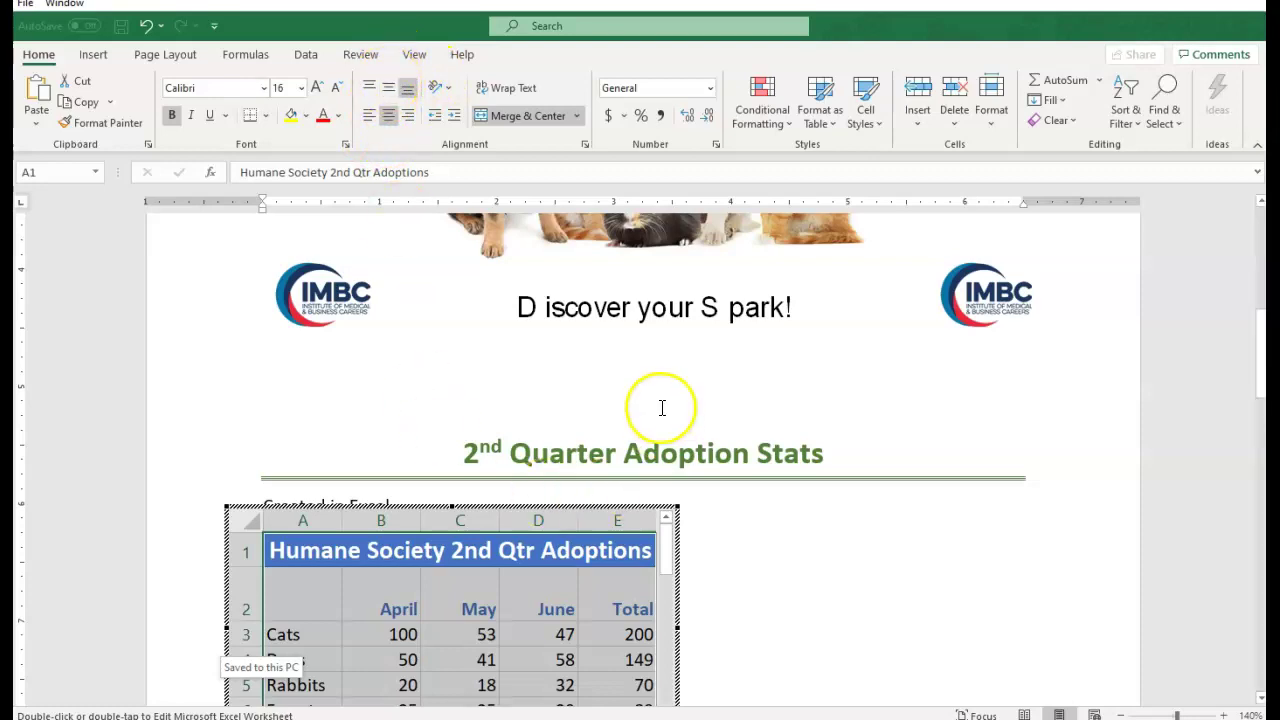
{"action": "scroll", "coordinate": [838, 557], "scroll_direction": "down", "scroll_amount": 1}
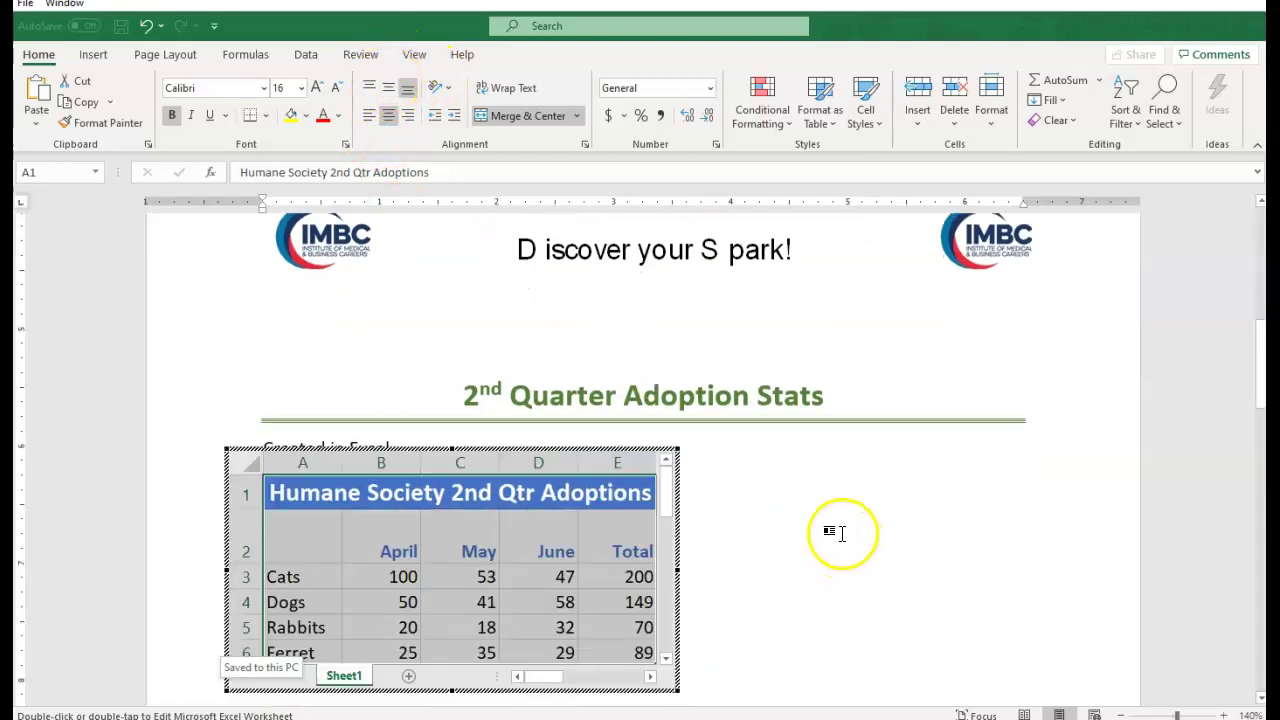
{"action": "left_click", "coordinate": [376, 576]}
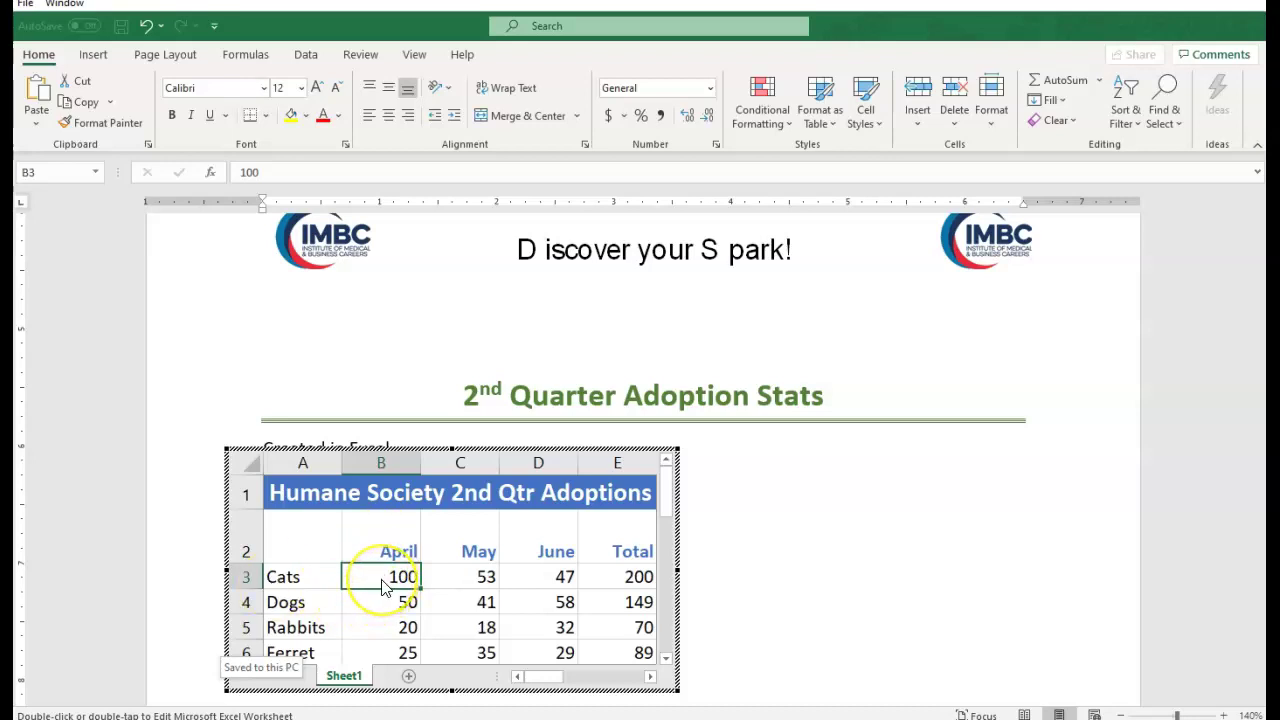
{"action": "type", "text": "3"}
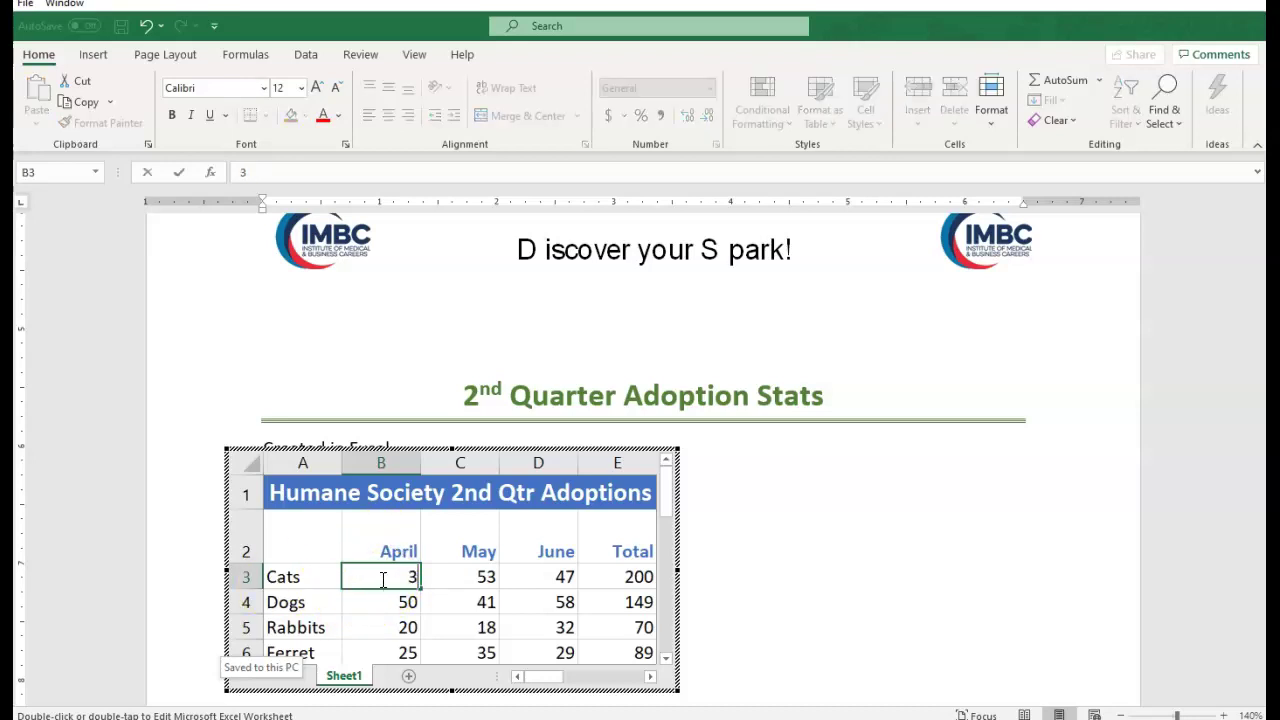
{"action": "type", "text": "5"}
{"action": "key", "text": "Return"}
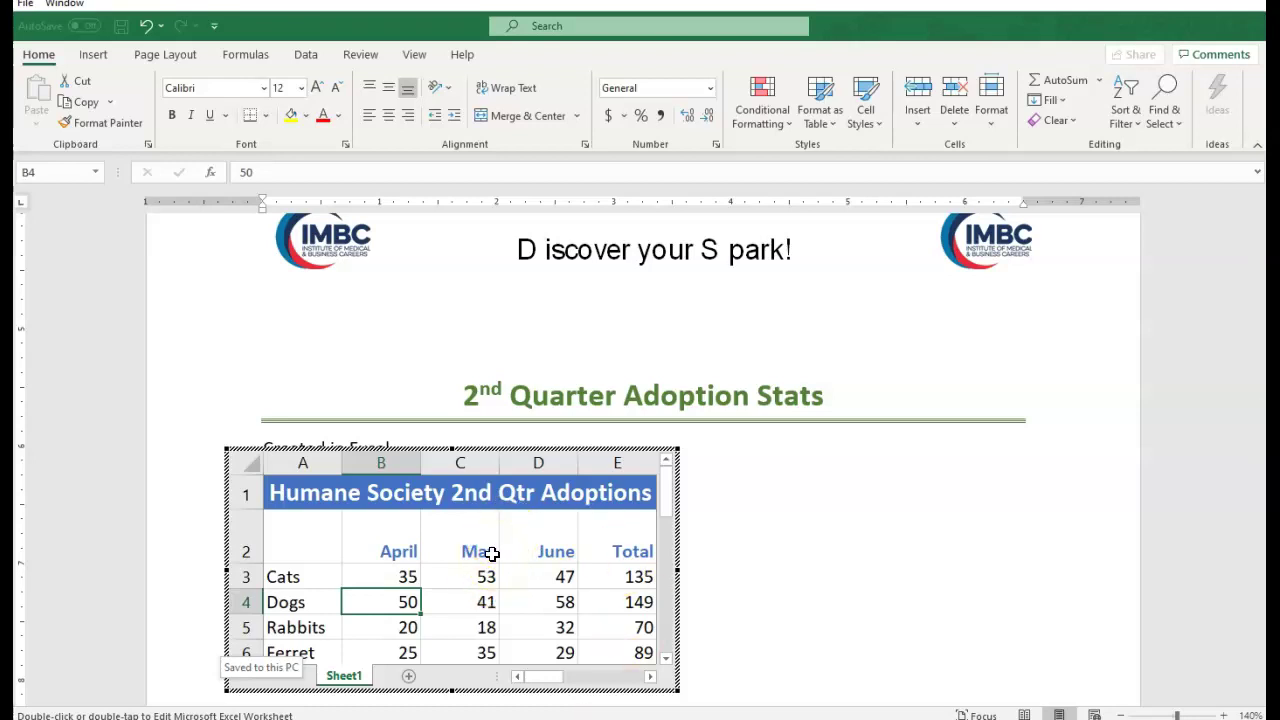
{"action": "left_click", "coordinate": [781, 555]}
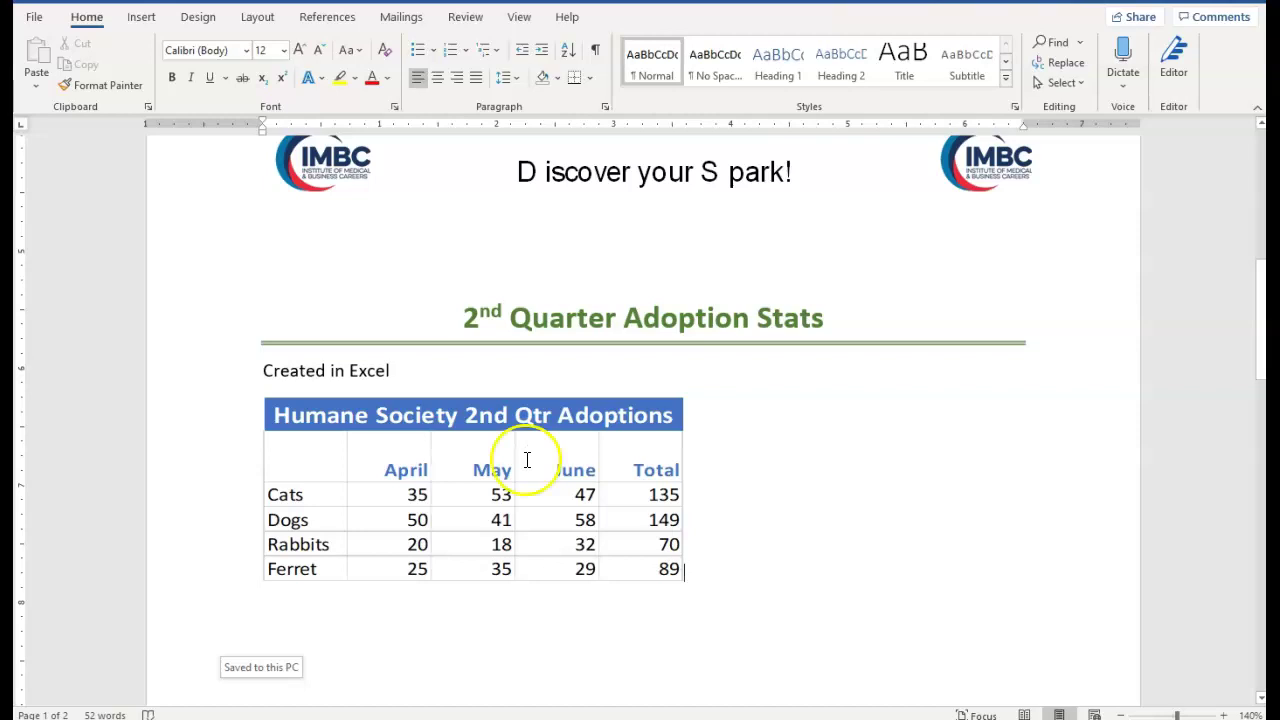
{"action": "double_click", "coordinate": [528, 491]}
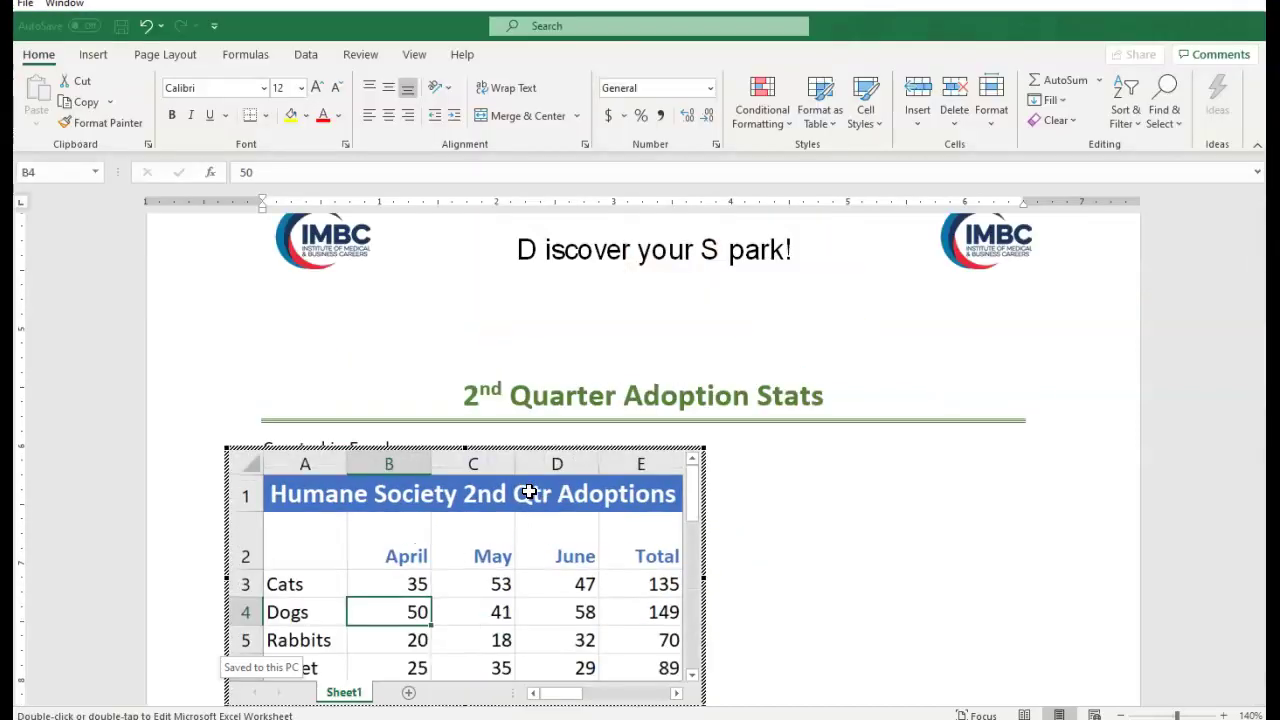
{"action": "left_click", "coordinate": [874, 587]}
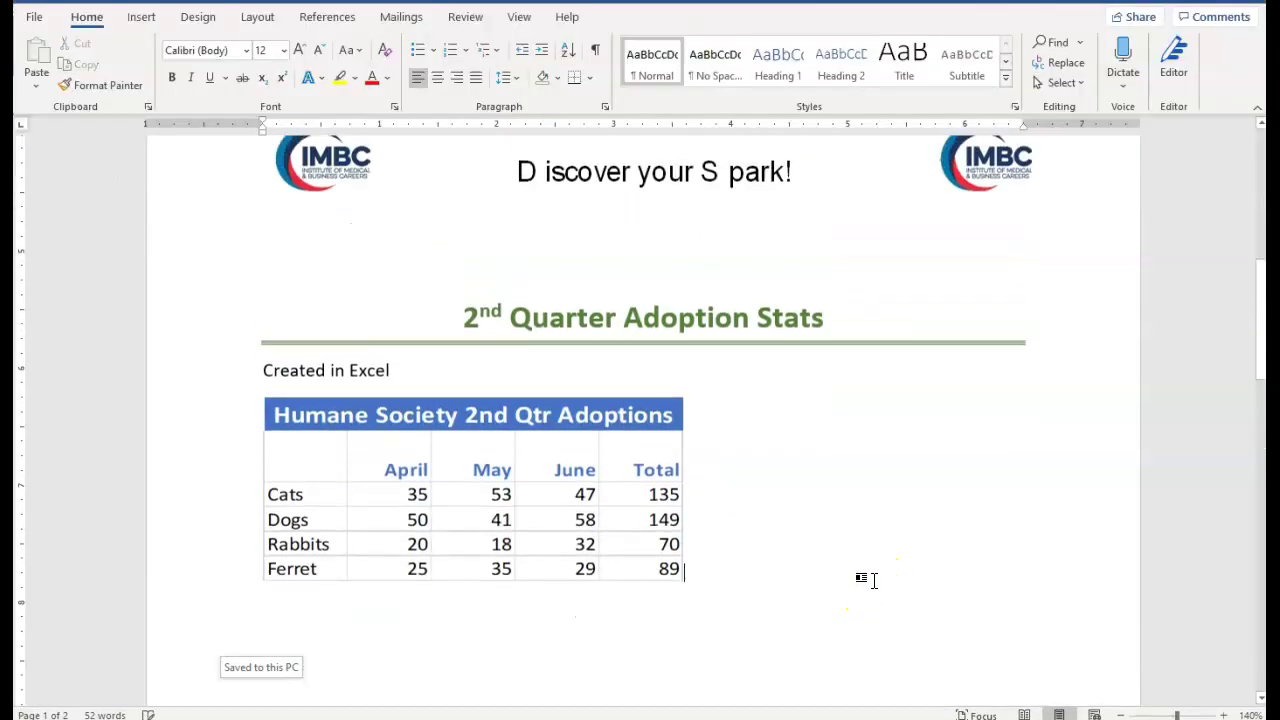
Start the Human Society Video section on a new page and place the insertion point on the blank line below its text
{"action": "scroll", "coordinate": [857, 580], "scroll_direction": "down", "scroll_amount": 3}
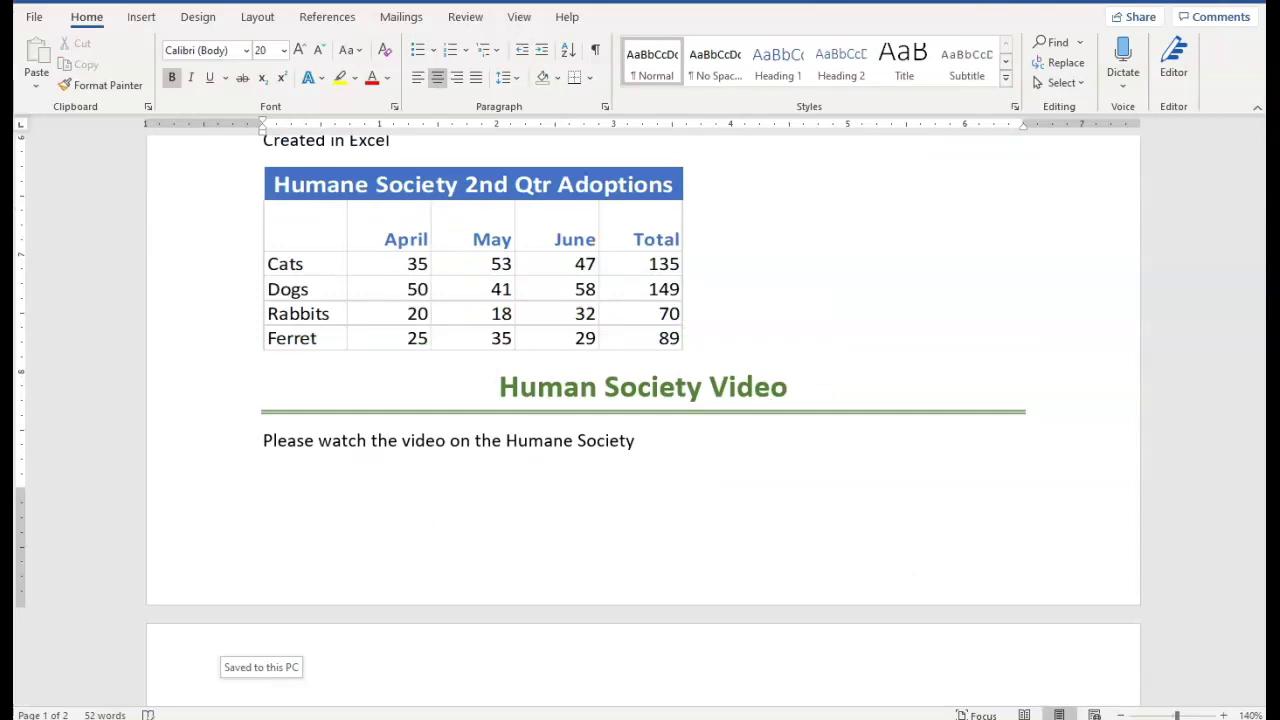
{"action": "left_click", "coordinate": [284, 458]}
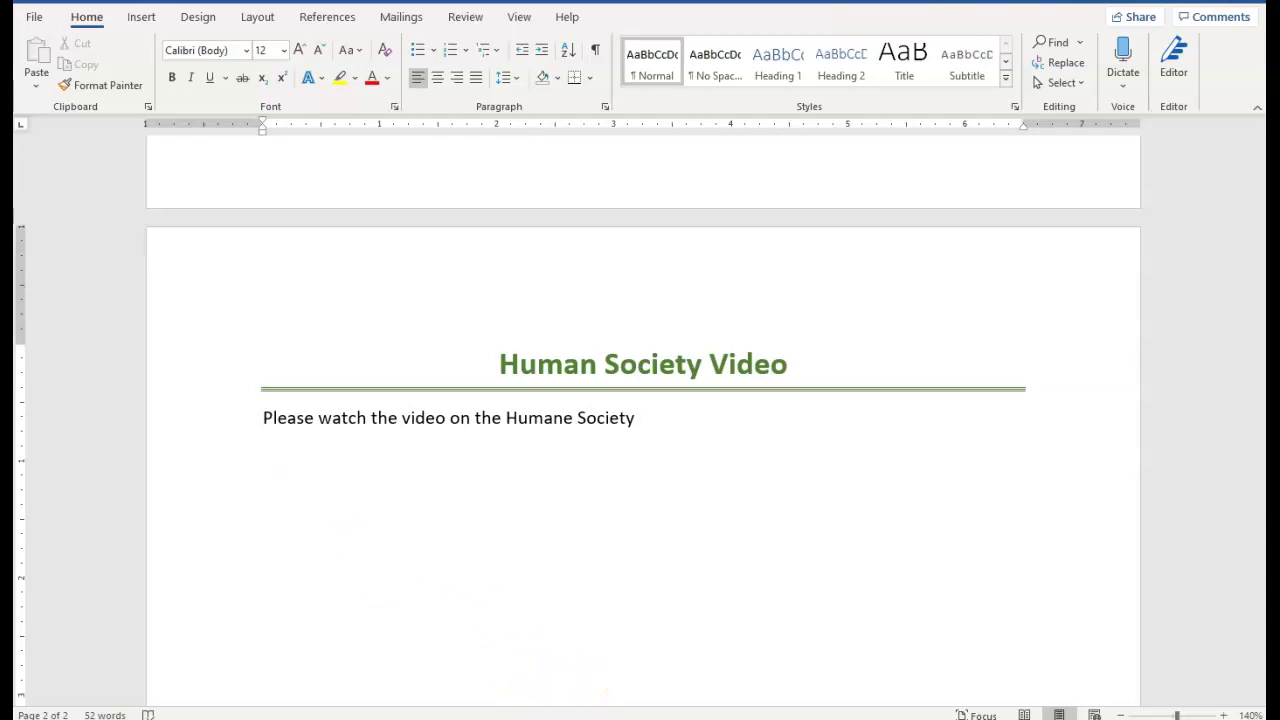
Switch to YouTube in the browser, open the video "A Day in the Life of Animal Humane Society" from a "humane society" search, and copy its URL
{"action": "left_click", "coordinate": [635, 620]}
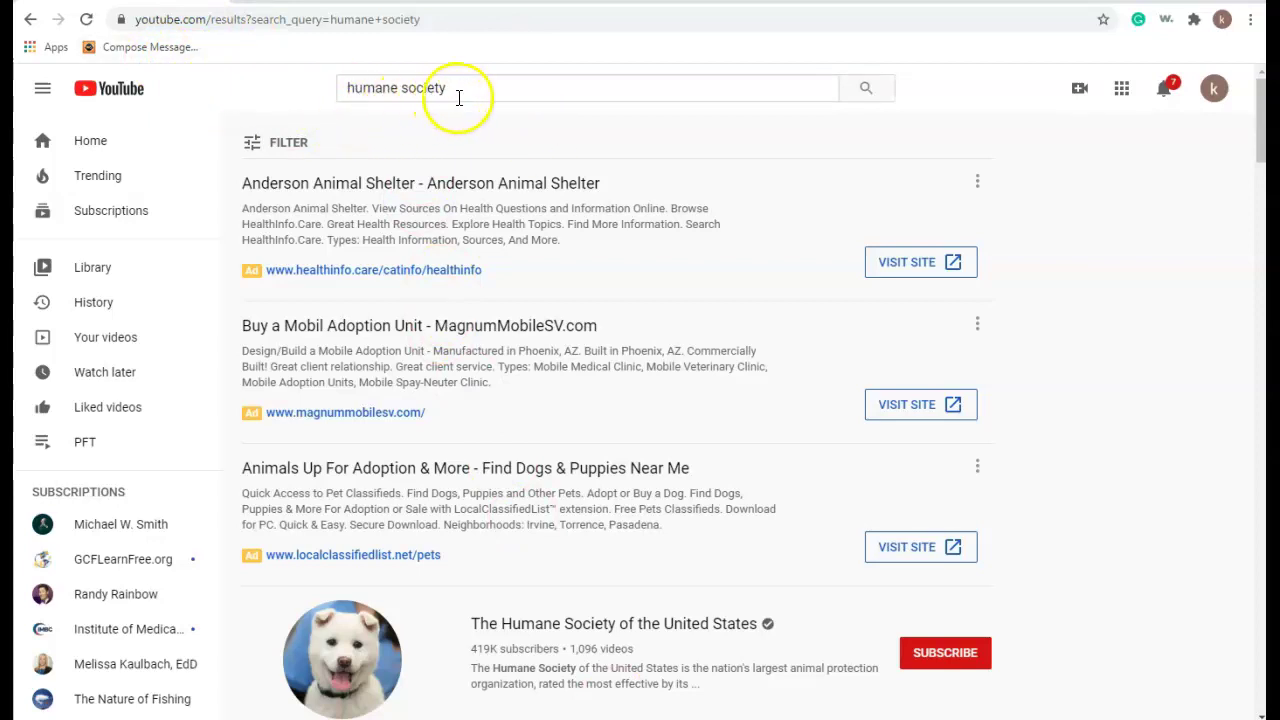
{"action": "left_click", "coordinate": [862, 95]}
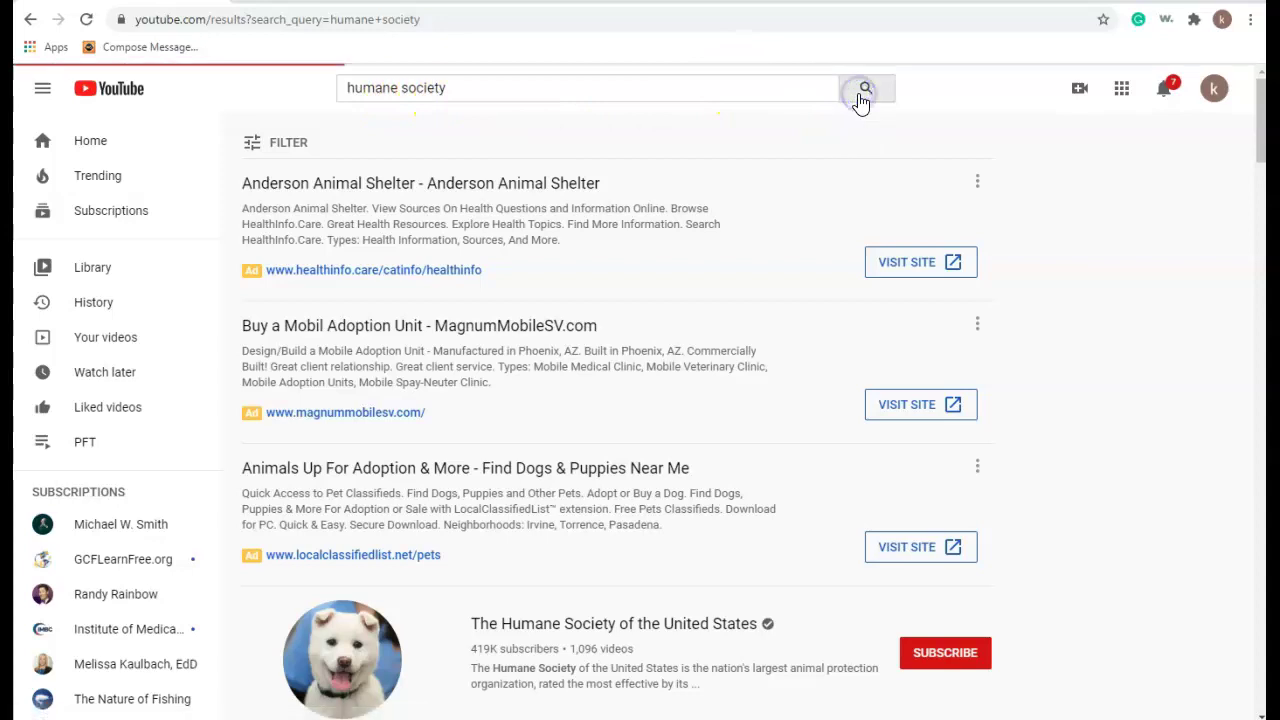
{"action": "scroll", "coordinate": [666, 366], "scroll_direction": "down", "scroll_amount": 2}
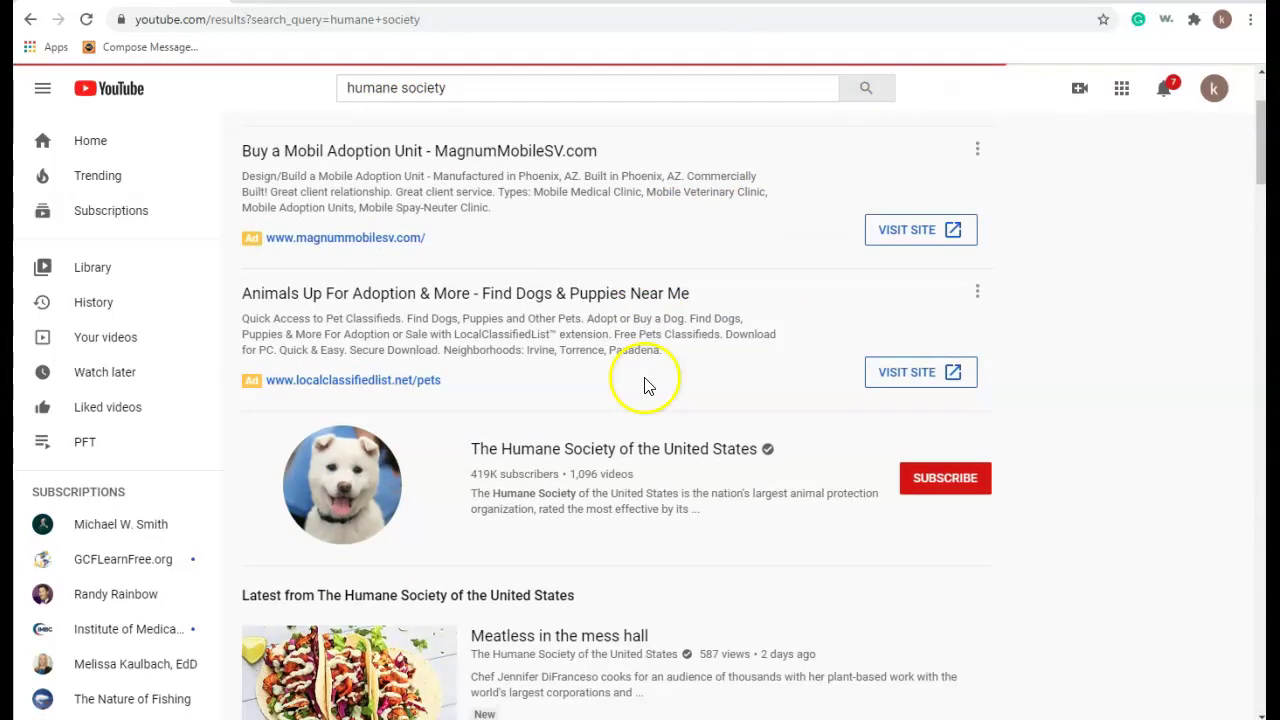
{"action": "scroll", "coordinate": [645, 385], "scroll_direction": "down", "scroll_amount": 5}
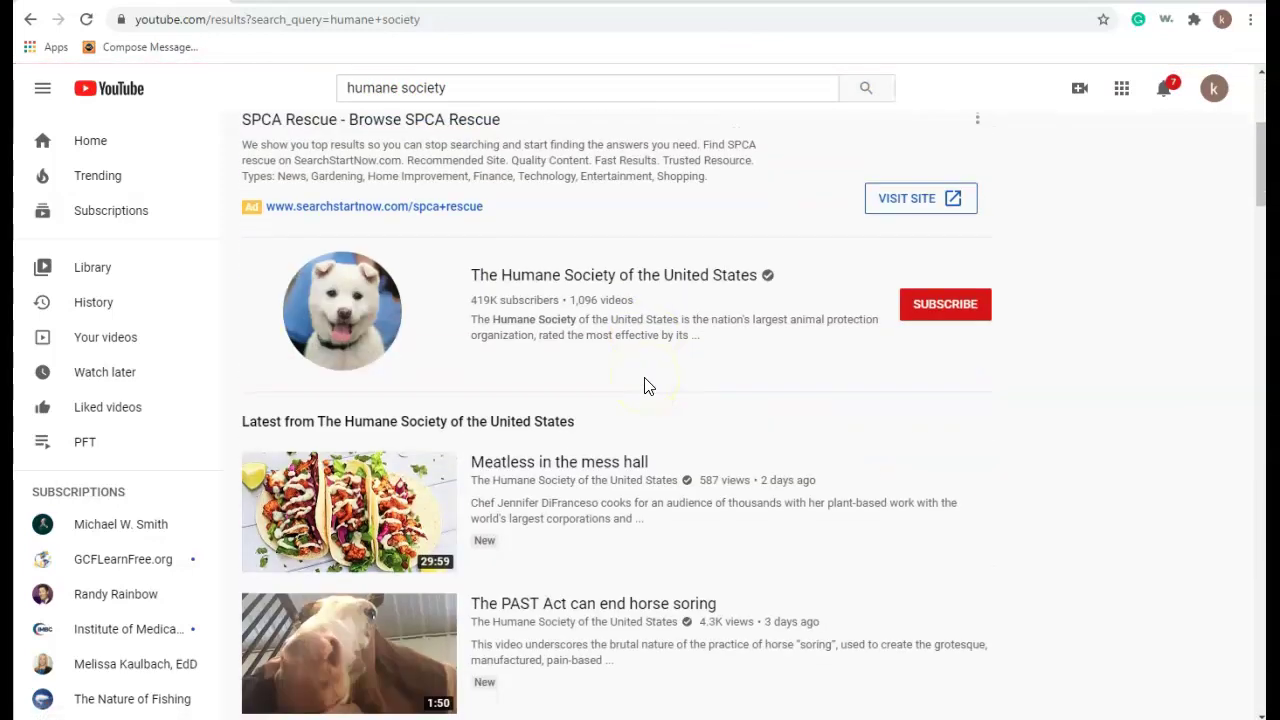
{"action": "scroll", "coordinate": [646, 385], "scroll_direction": "down", "scroll_amount": 5}
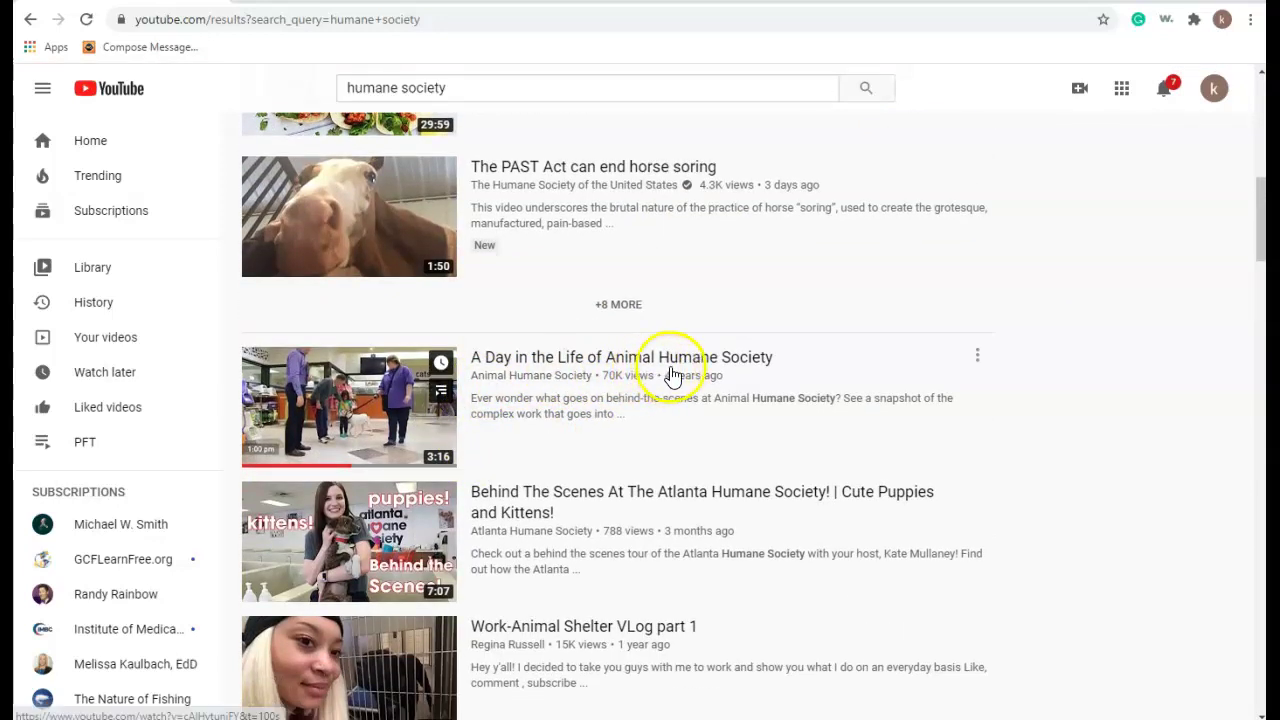
{"action": "left_click", "coordinate": [368, 425]}
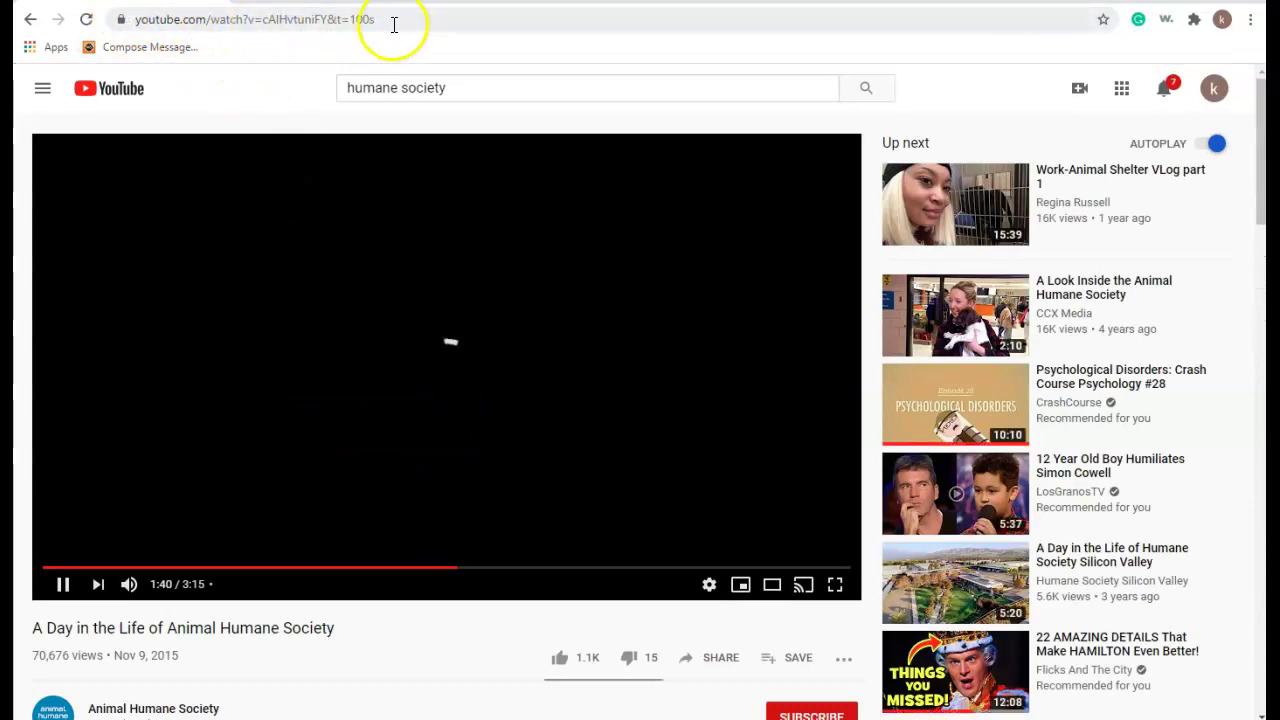
{"action": "left_click_drag", "start_coordinate": [393, 22], "coordinate": [134, 14]}
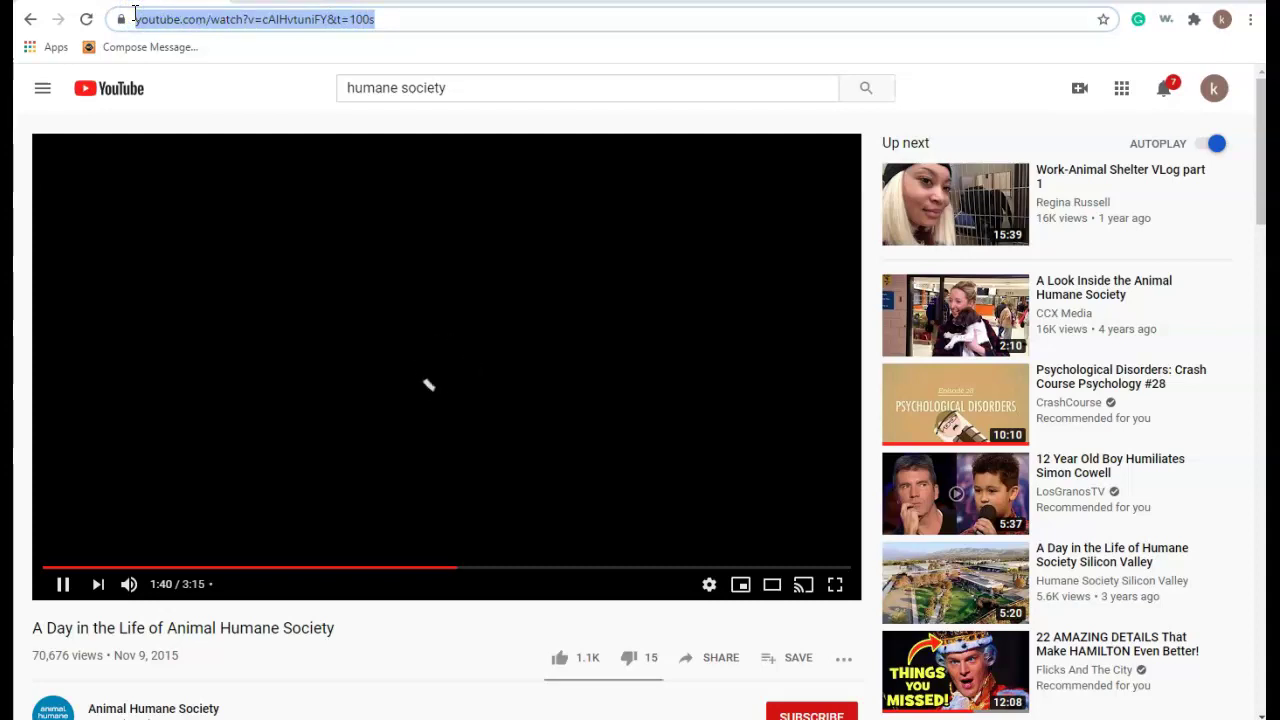
Return to the Word document and insert the online video from the copied YouTube URL below "Please watch the video on the Humane Society"
{"action": "key", "text": "alt+Tab"}
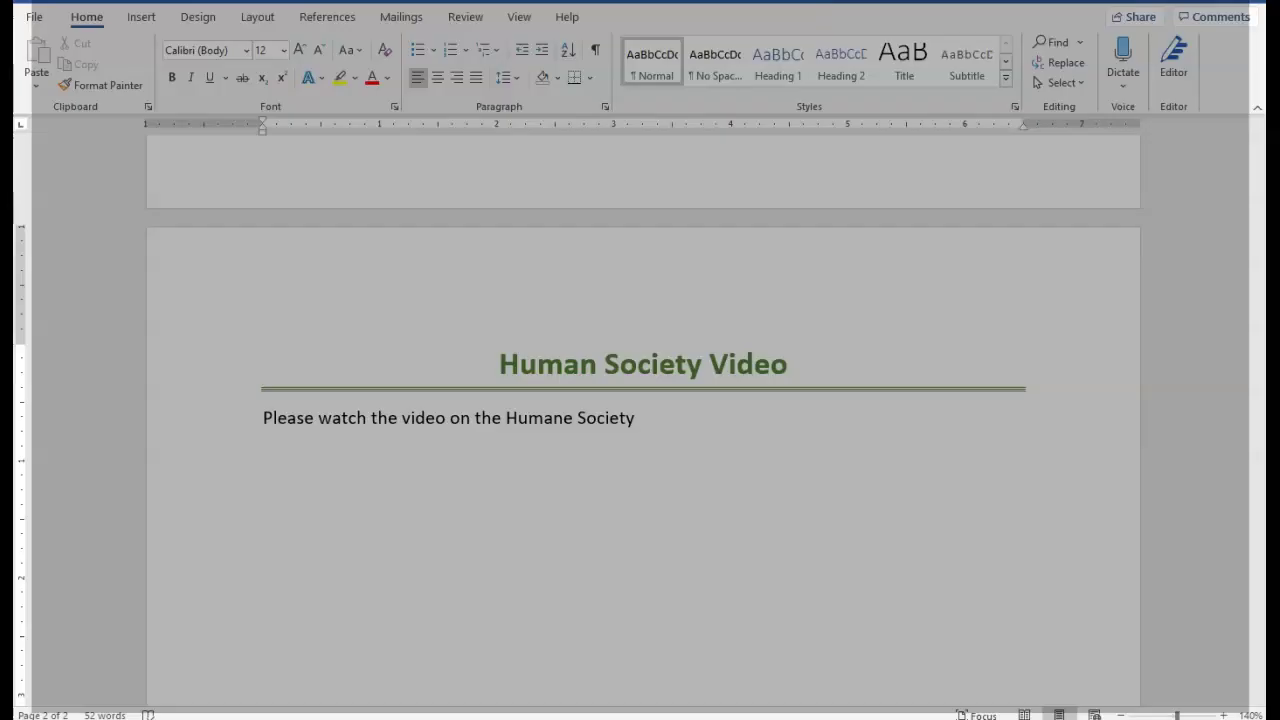
{"action": "left_click", "coordinate": [265, 452]}
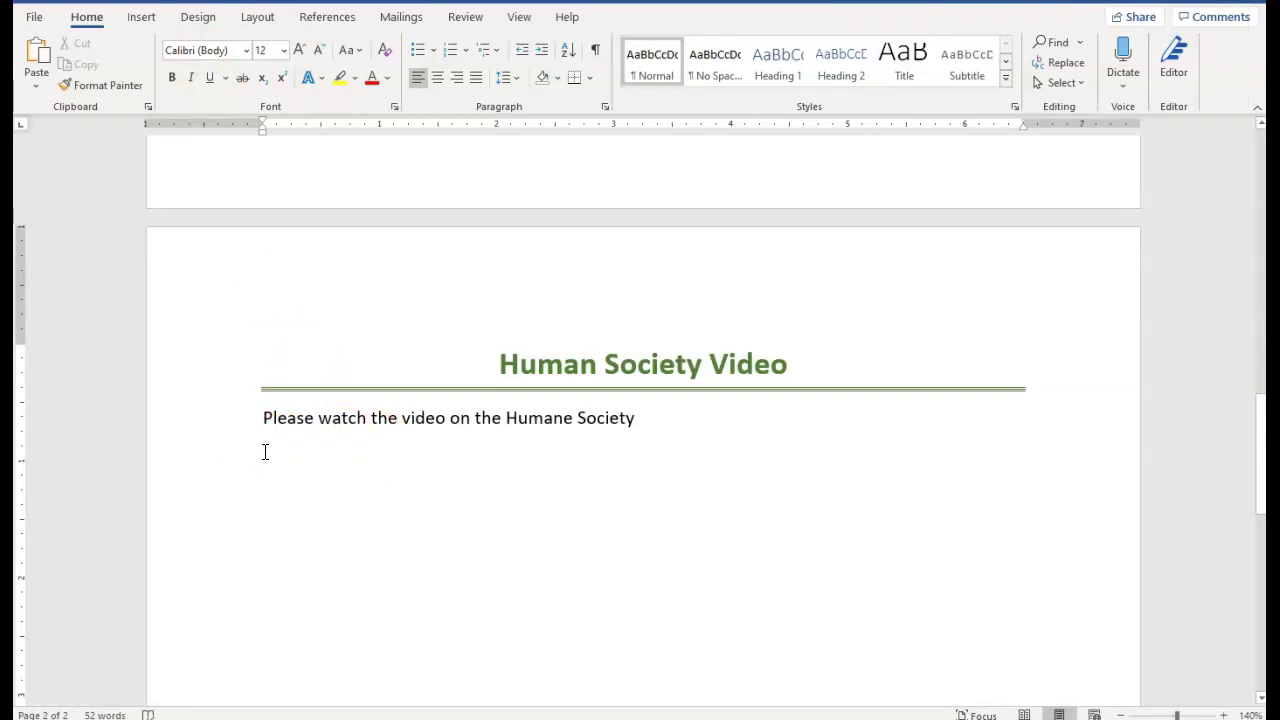
{"action": "left_click", "coordinate": [141, 22]}
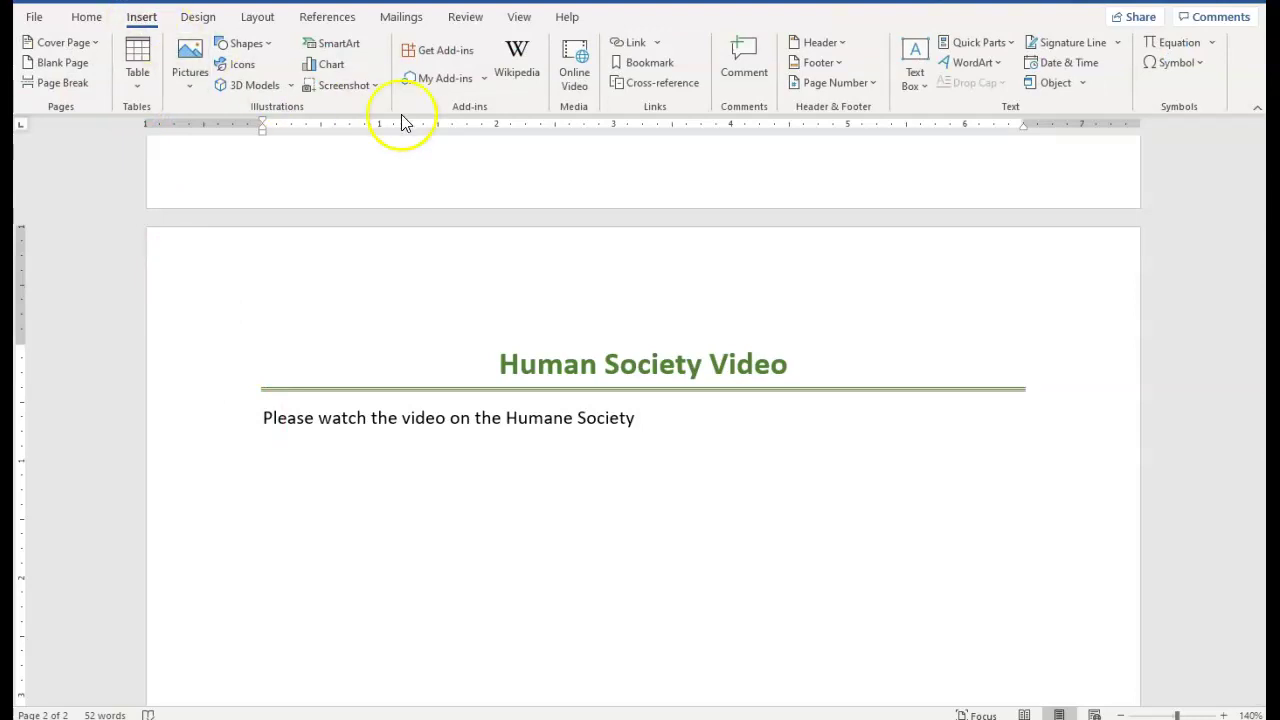
{"action": "left_click", "coordinate": [573, 88]}
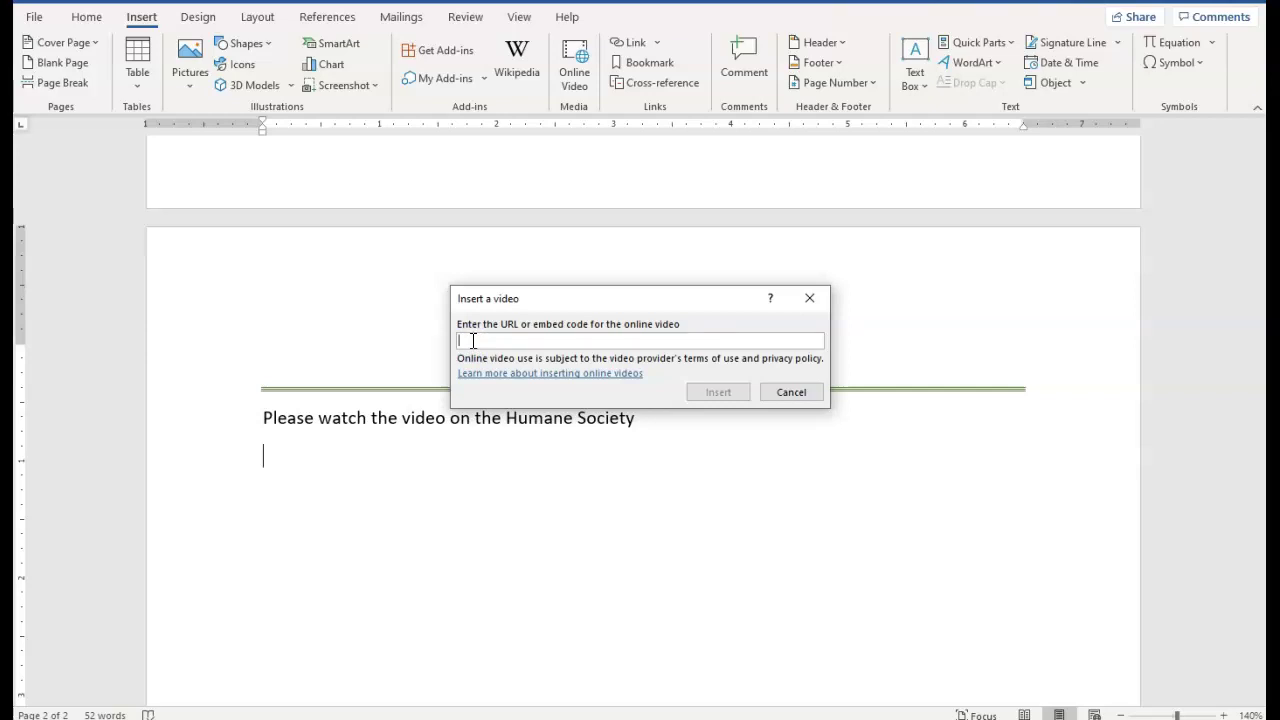
{"action": "type", "text": "https://www.youtube.com/watch?v=cAIHvtuniFY&t=100s"}
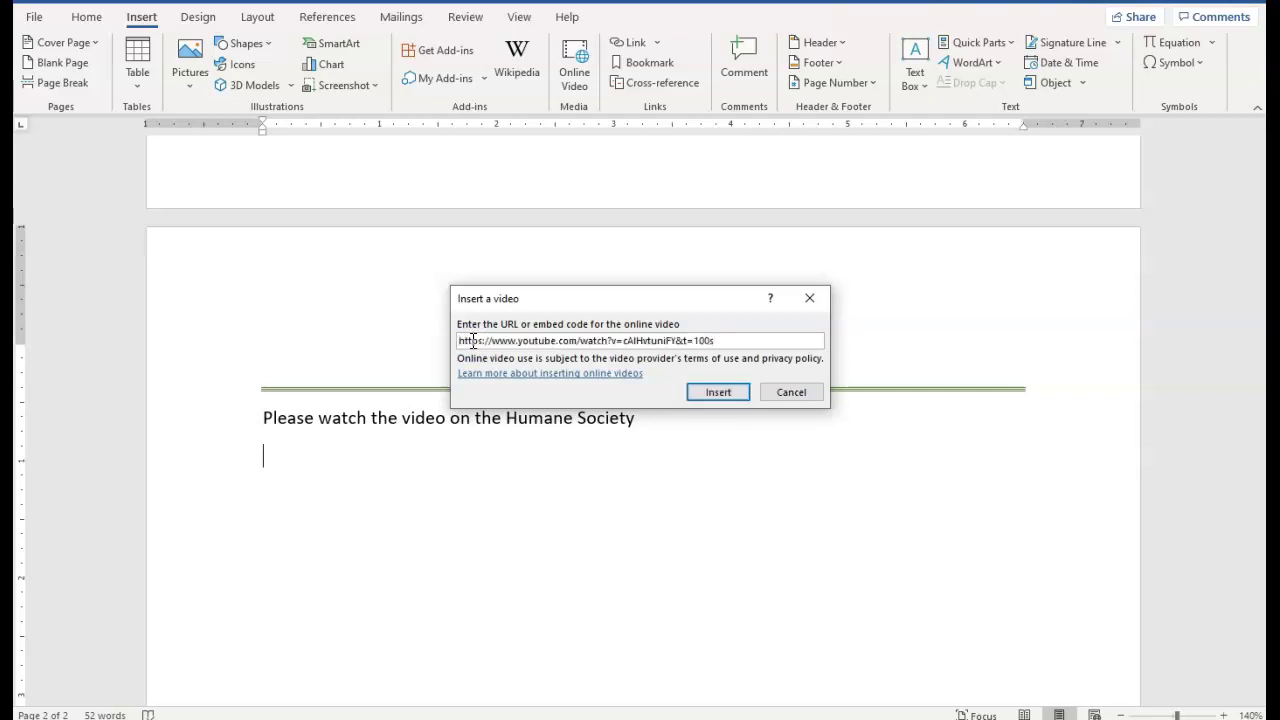
{"action": "left_click", "coordinate": [716, 394]}
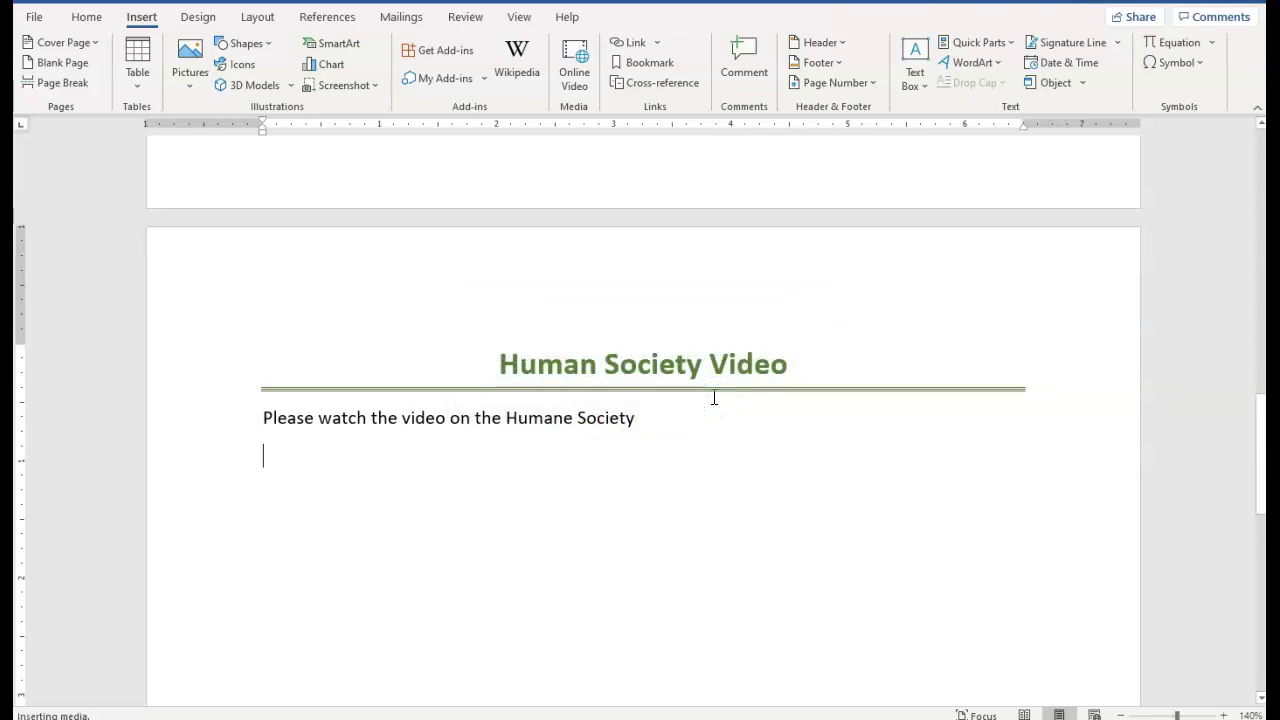
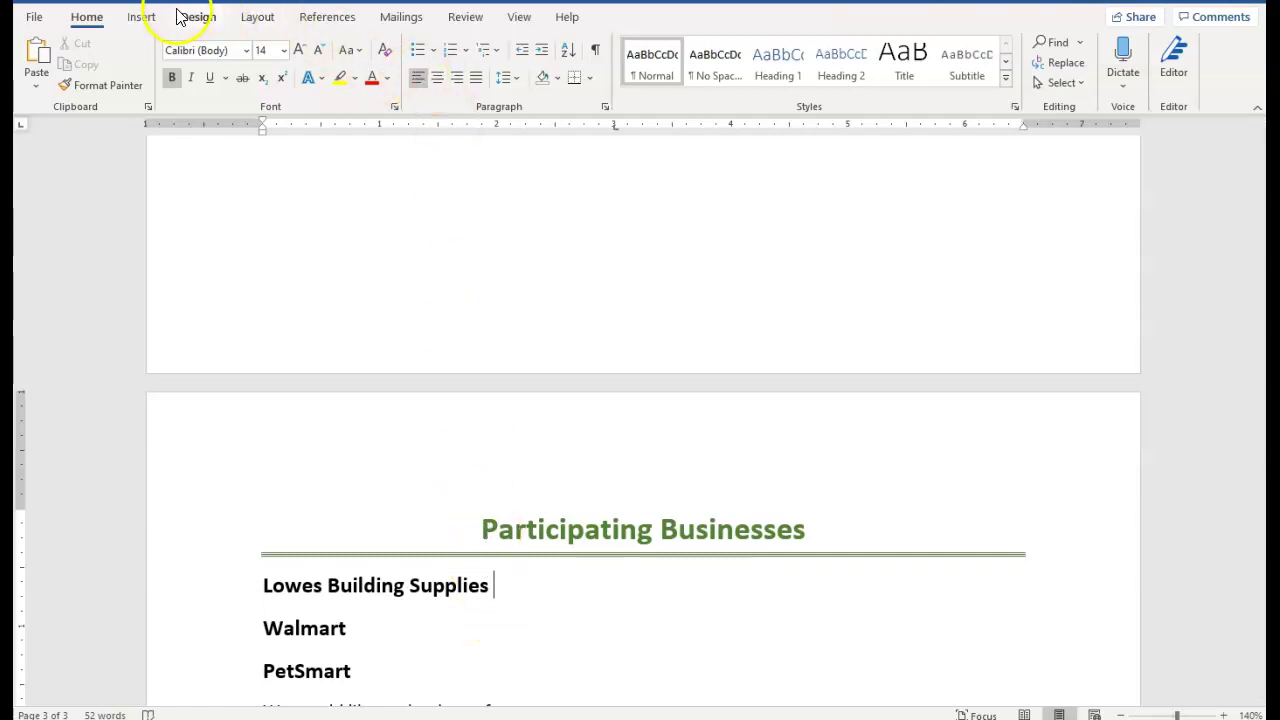
{"action": "left_click", "coordinate": [142, 18]}
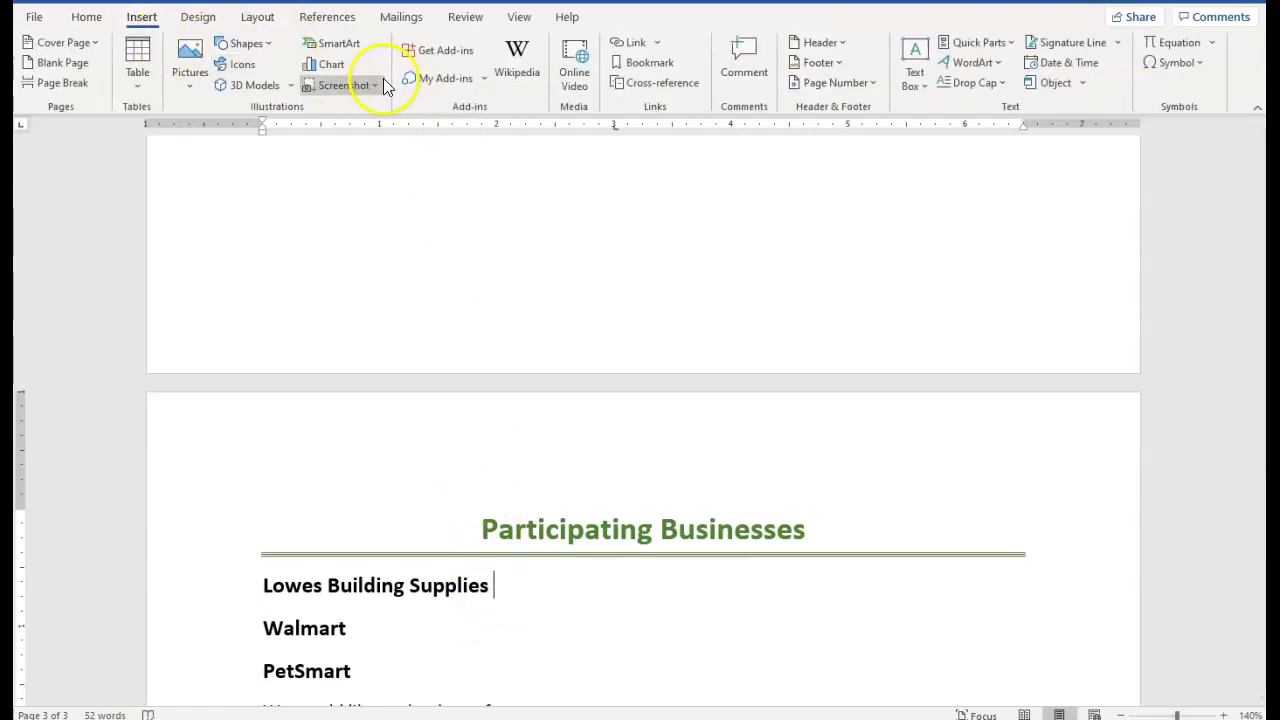
{"action": "left_click", "coordinate": [659, 44]}
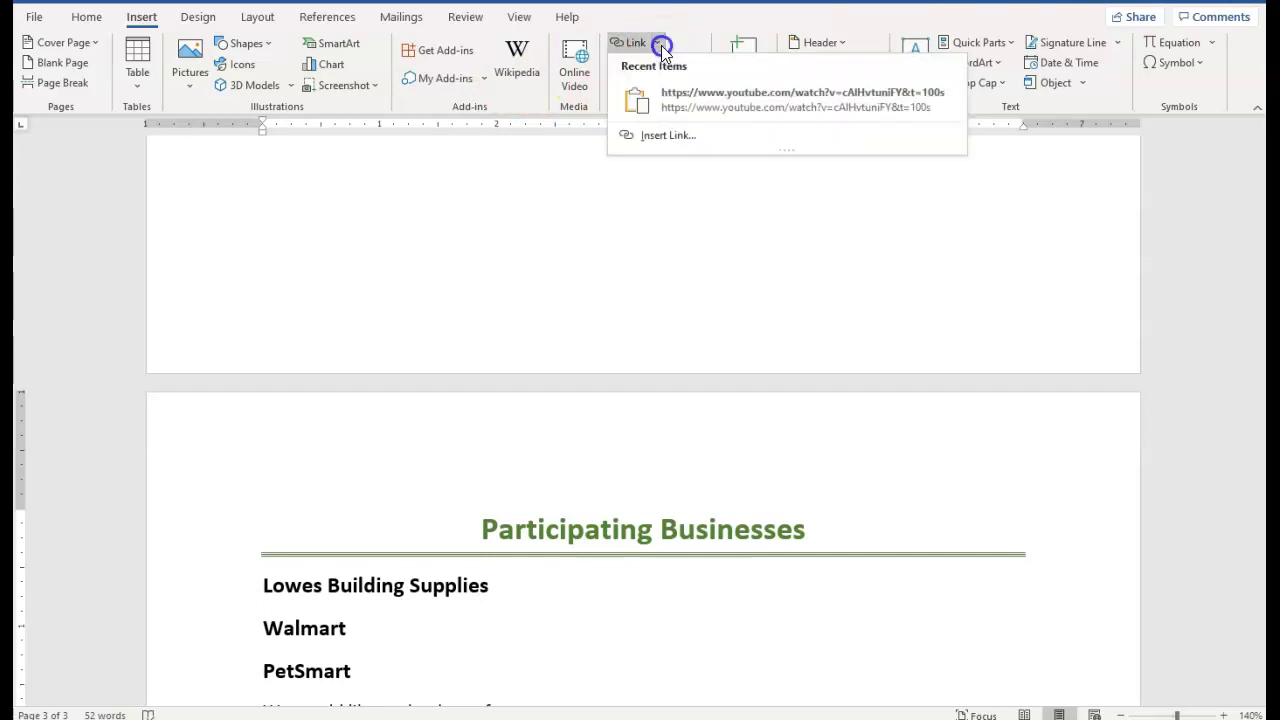
{"action": "left_click", "coordinate": [656, 137]}
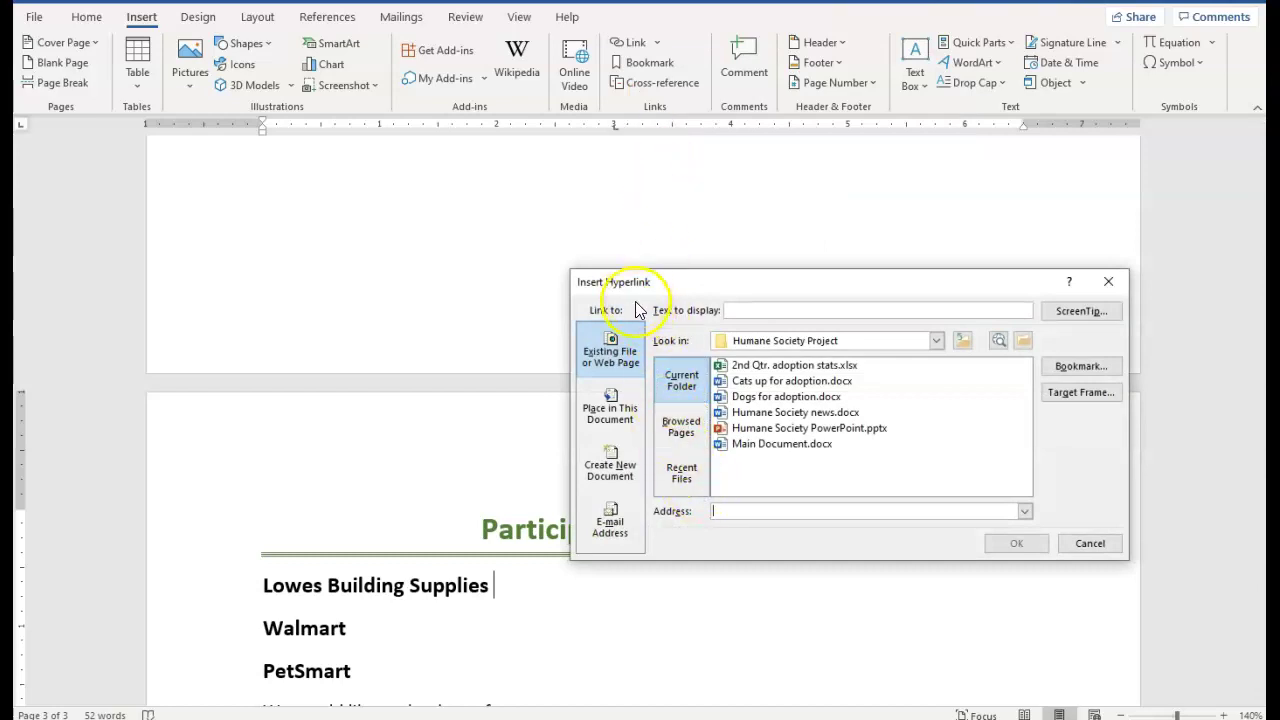
{"action": "left_click", "coordinate": [607, 357]}
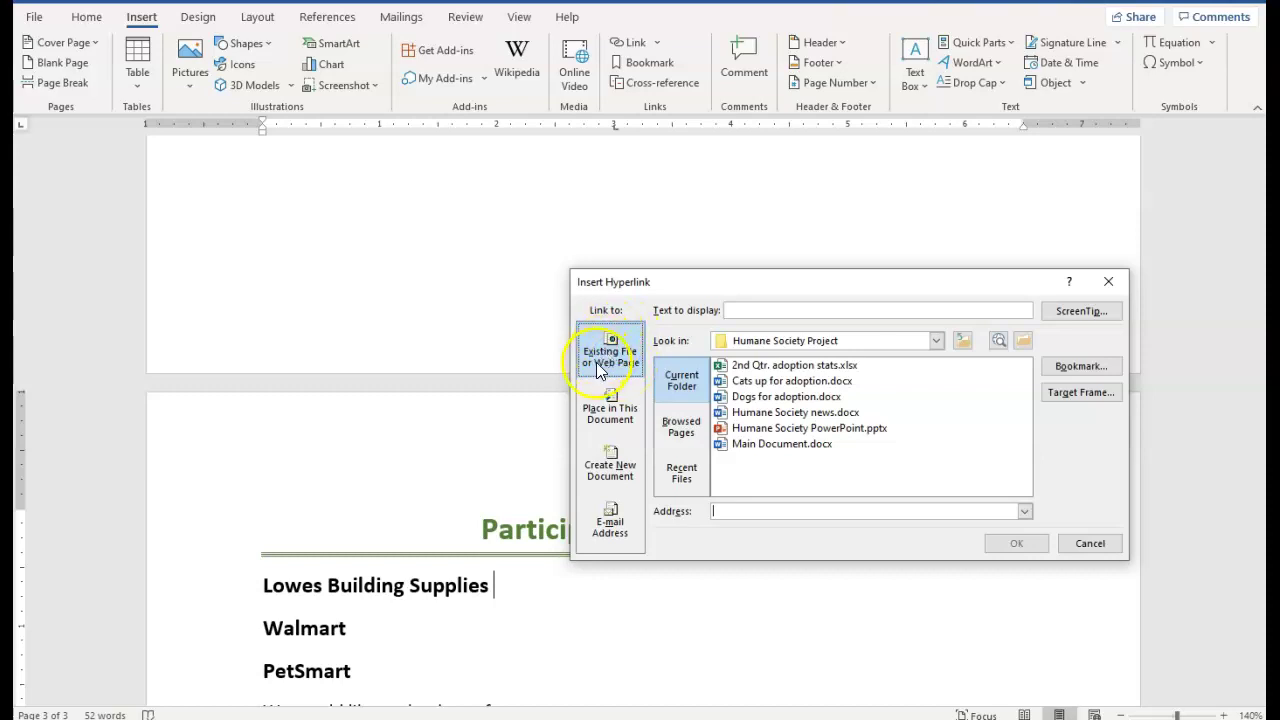
{"action": "left_click", "coordinate": [610, 369]}
{"action": "left_click", "coordinate": [720, 510]}
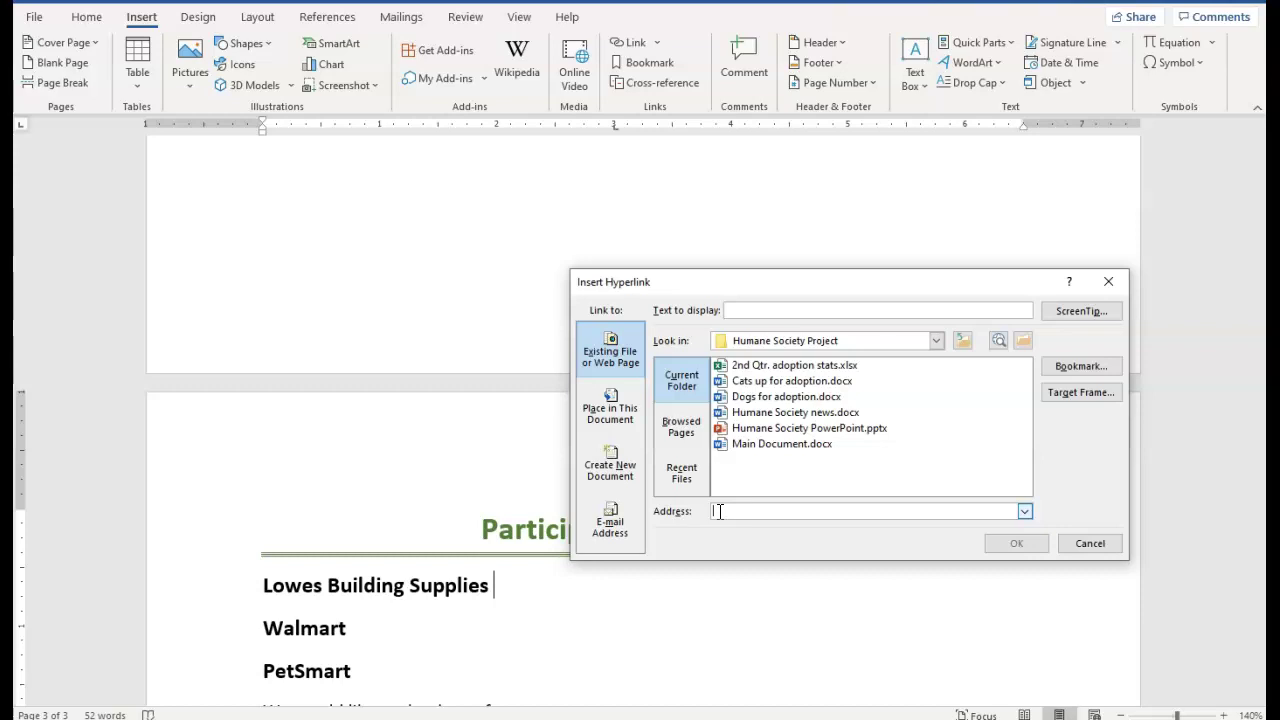
{"action": "type", "text": "www"}
{"action": "type", "text": "."}
{"action": "type", "text": "love"}
{"action": "key", "text": "BackSpace"}
{"action": "key", "text": "BackSpace"}
{"action": "type", "text": "w"}
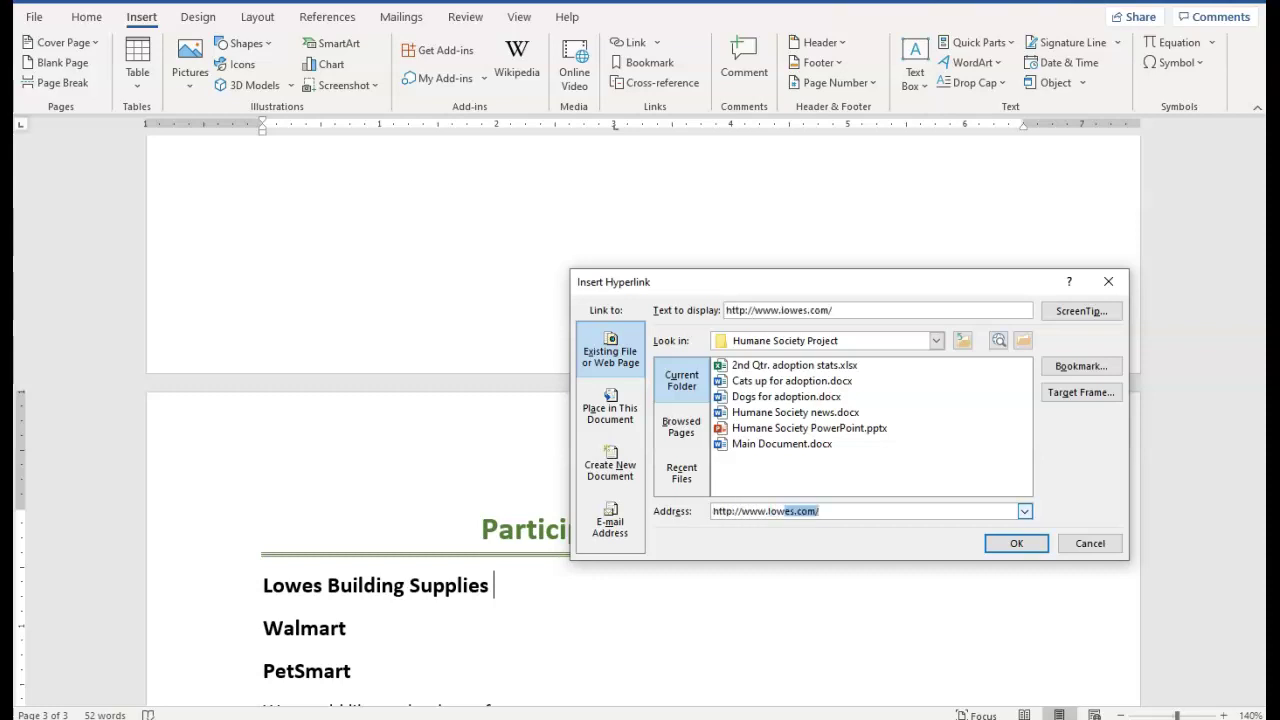
{"action": "type", "text": "es.com/"}
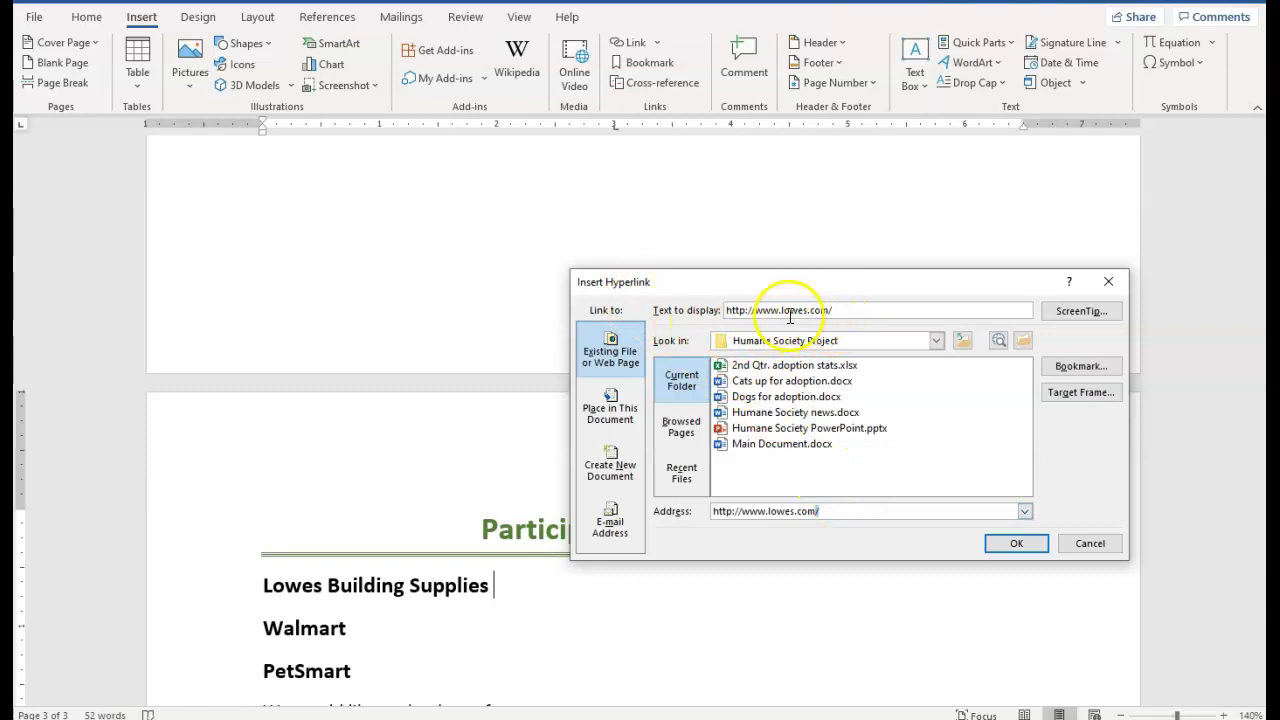
{"action": "left_click", "coordinate": [1013, 546]}
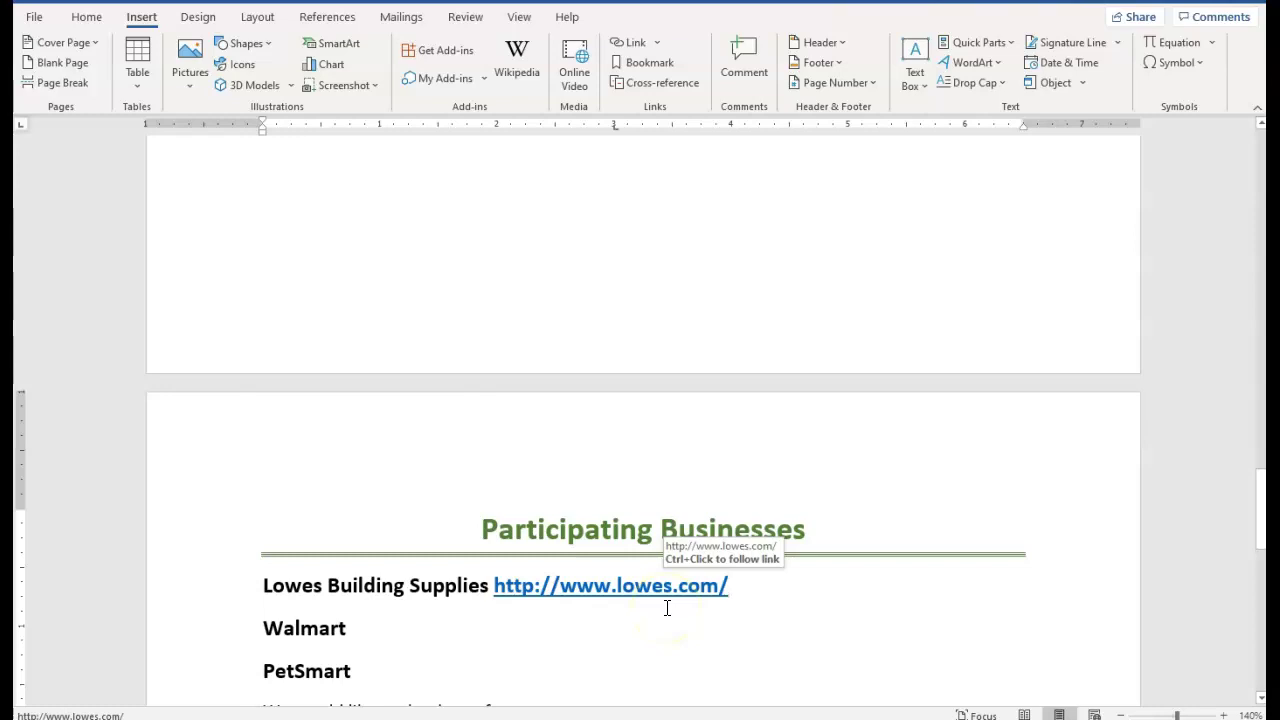
Delete the lowes.com hyperlink text after "Lowes Building Supplies"
{"action": "double_click", "coordinate": [667, 607]}
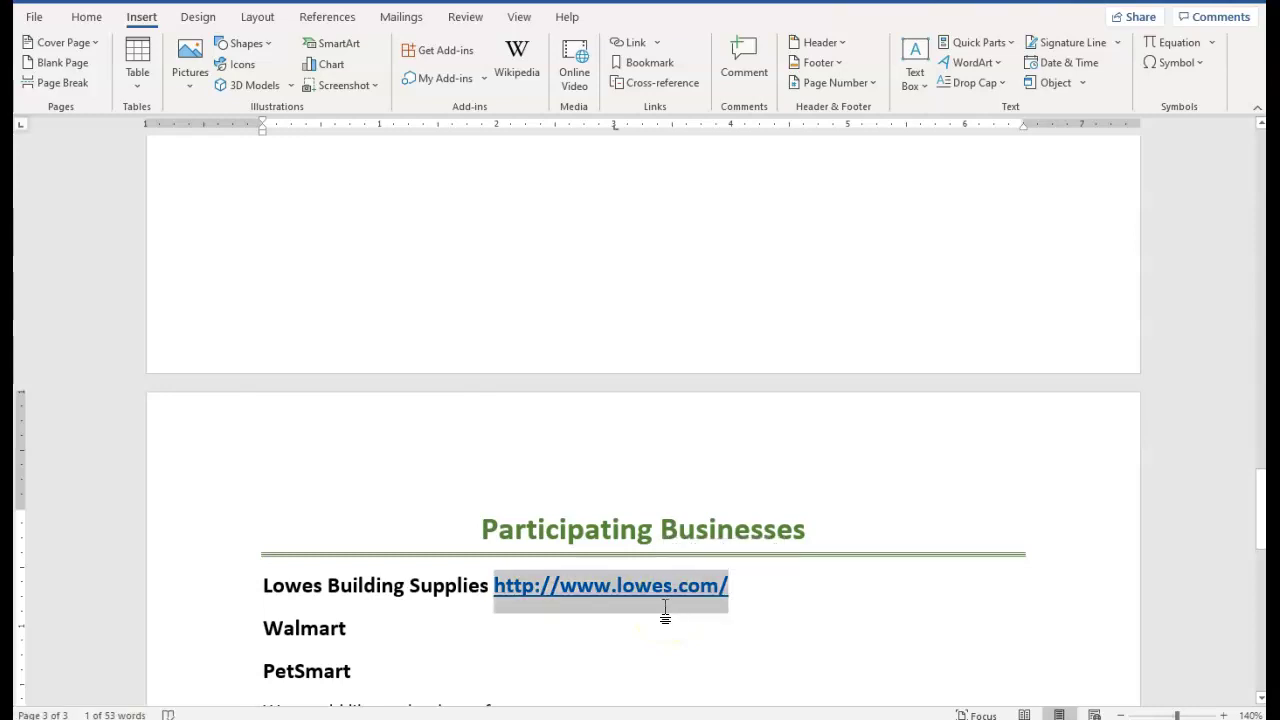
{"action": "key", "text": "Delete"}
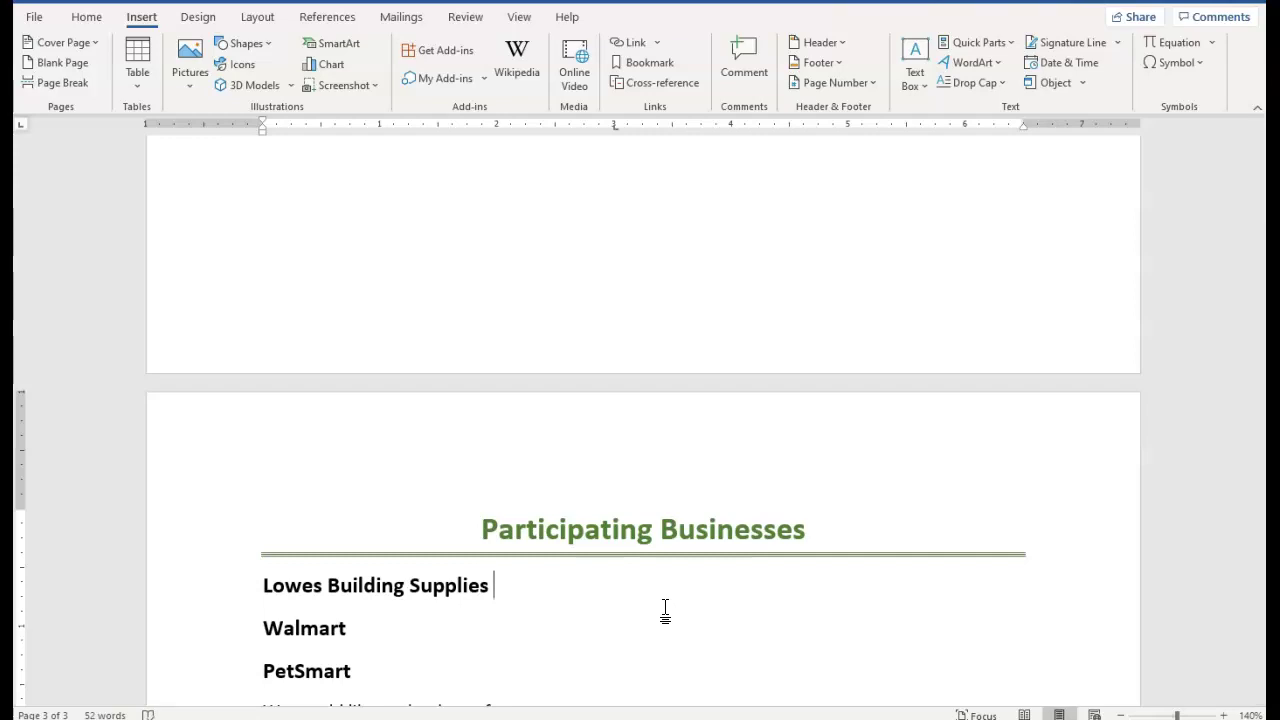
{"action": "left_click", "coordinate": [262, 585]}
{"action": "left_click_drag", "start_coordinate": [262, 585], "coordinate": [446, 580]}
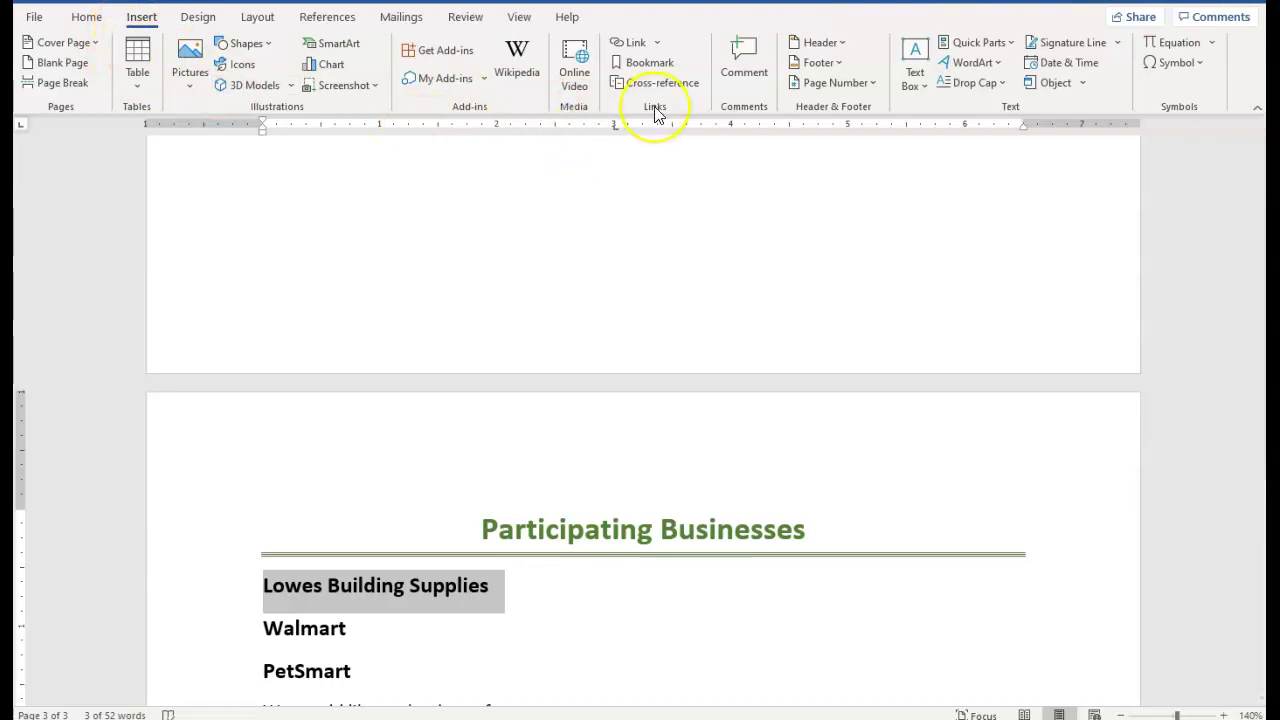
{"action": "left_click", "coordinate": [656, 42]}
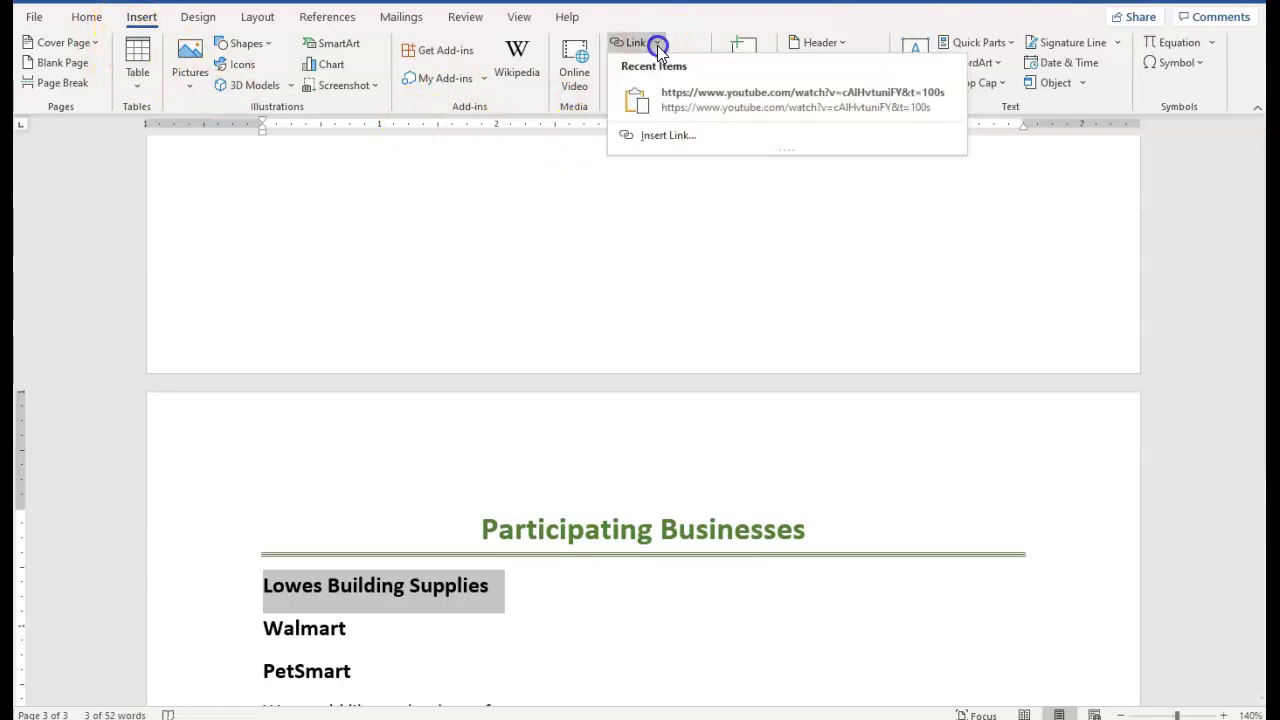
{"action": "left_click", "coordinate": [651, 135]}
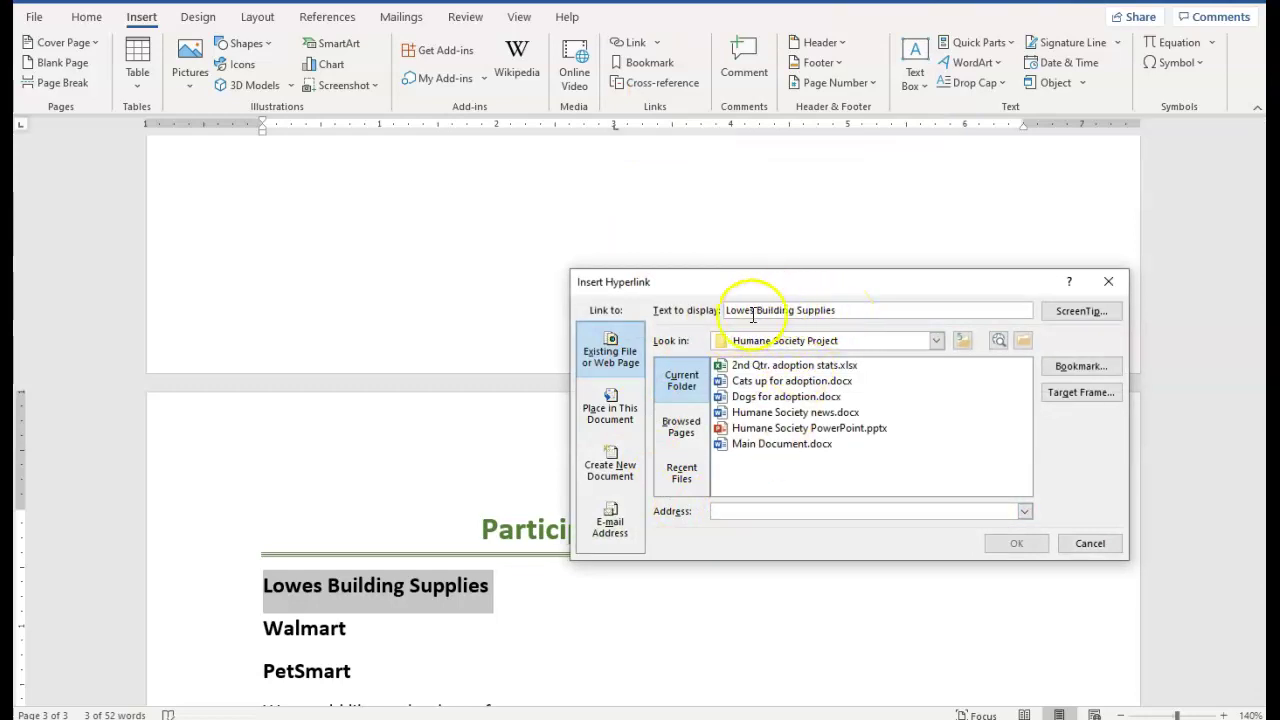
{"action": "left_click", "coordinate": [743, 508]}
{"action": "type", "text": "www.lowes.com/"}
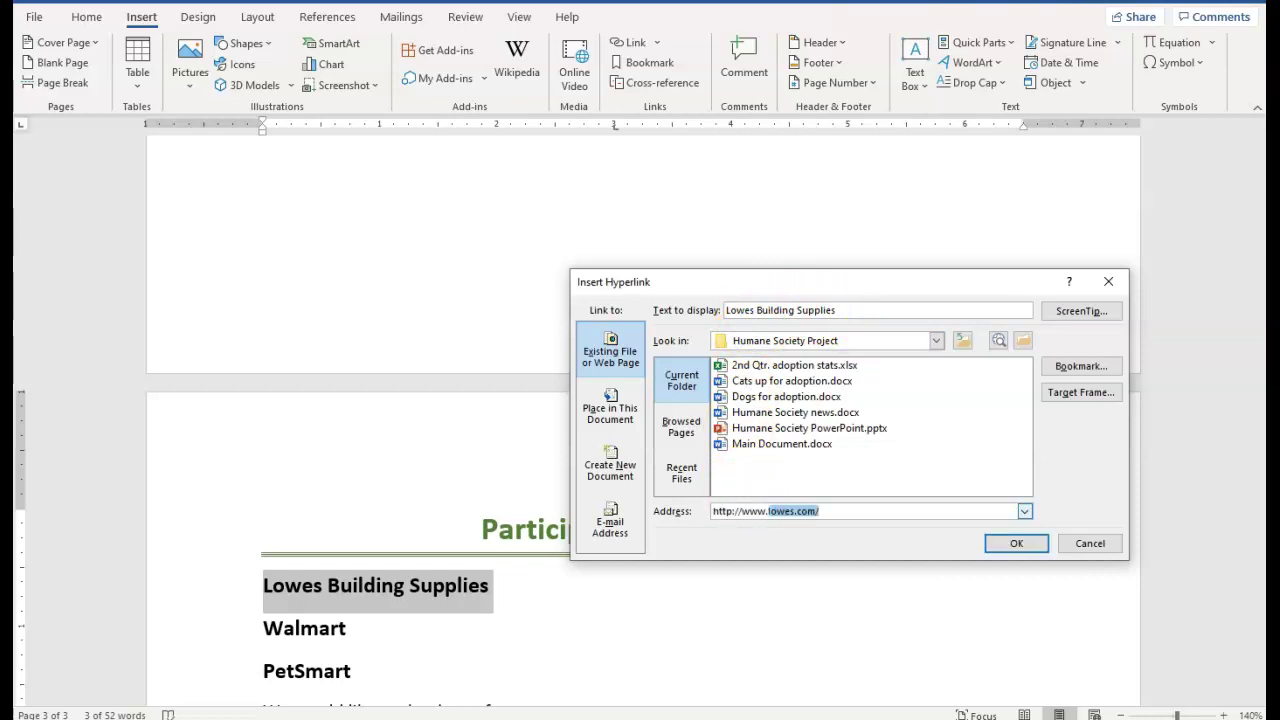
{"action": "left_click", "coordinate": [1016, 543]}
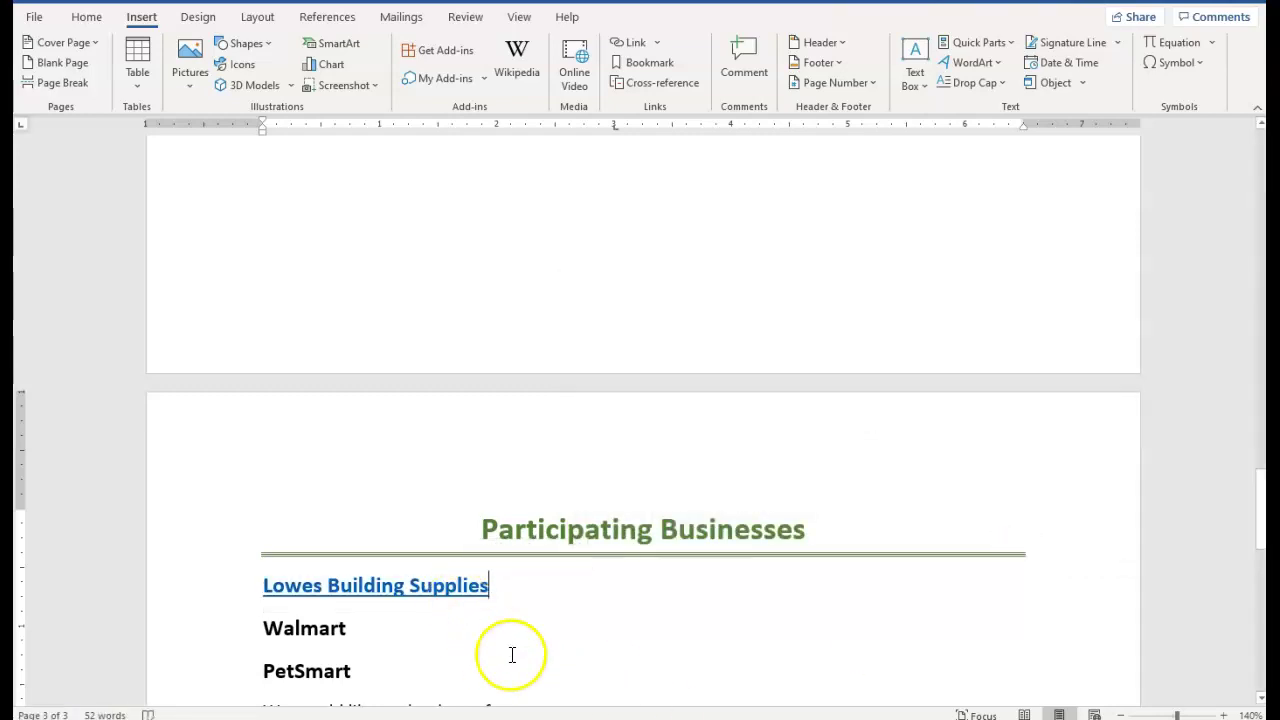
Test the "Lowes Building Supplies" hyperlink in the browser and return to the Humane Society news.docx document in Word
{"action": "mouse_move", "coordinate": [412, 588]}
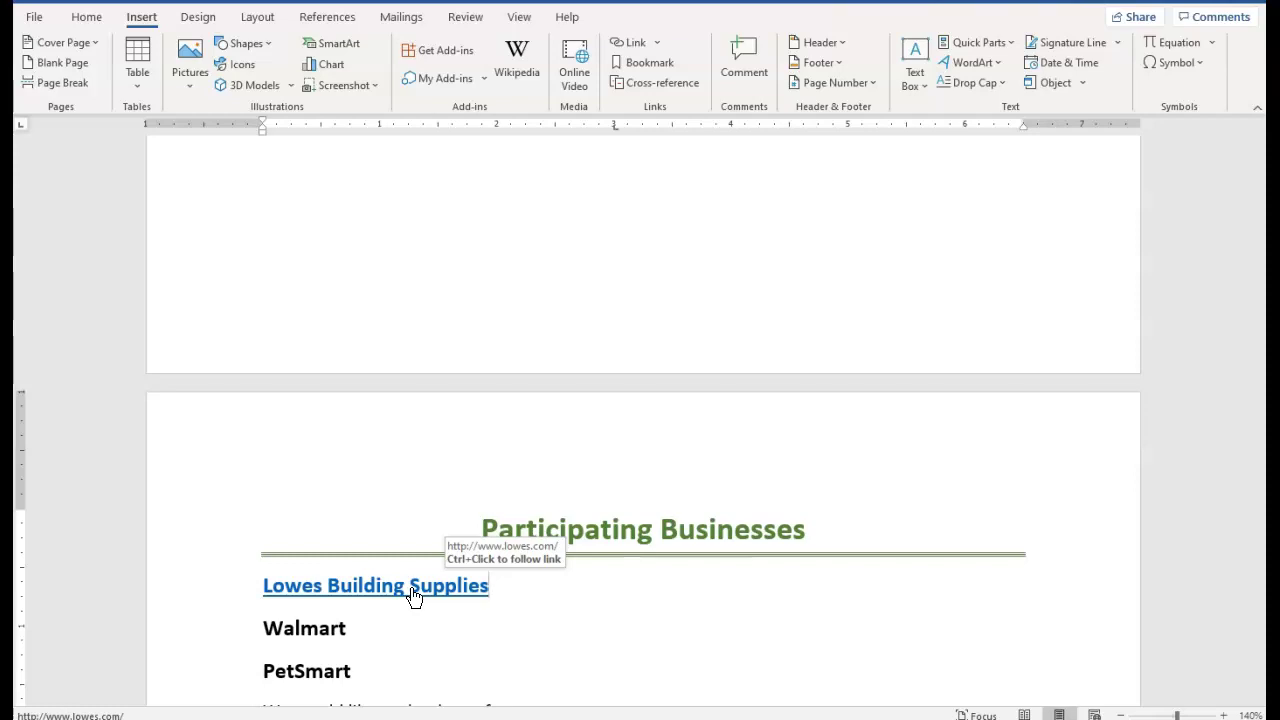
{"action": "left_click", "coordinate": [415, 594], "text": "ctrl"}
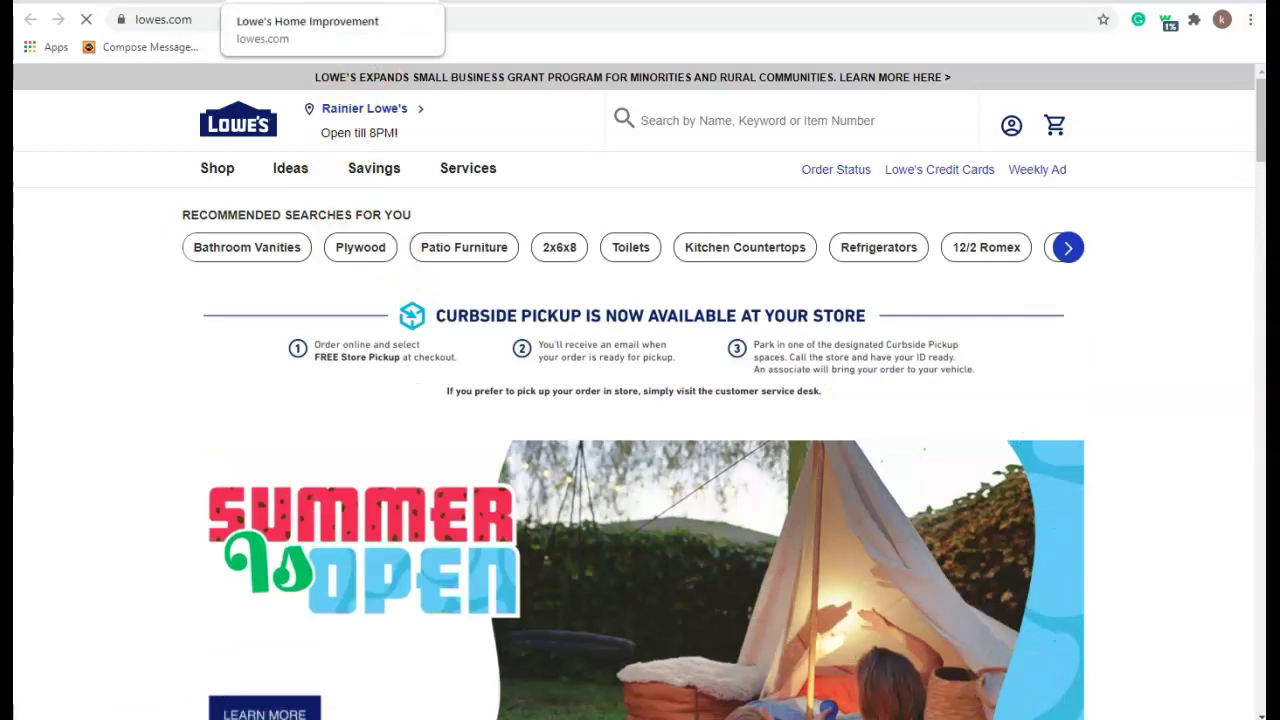
{"action": "key", "text": "ctrl+Tab"}
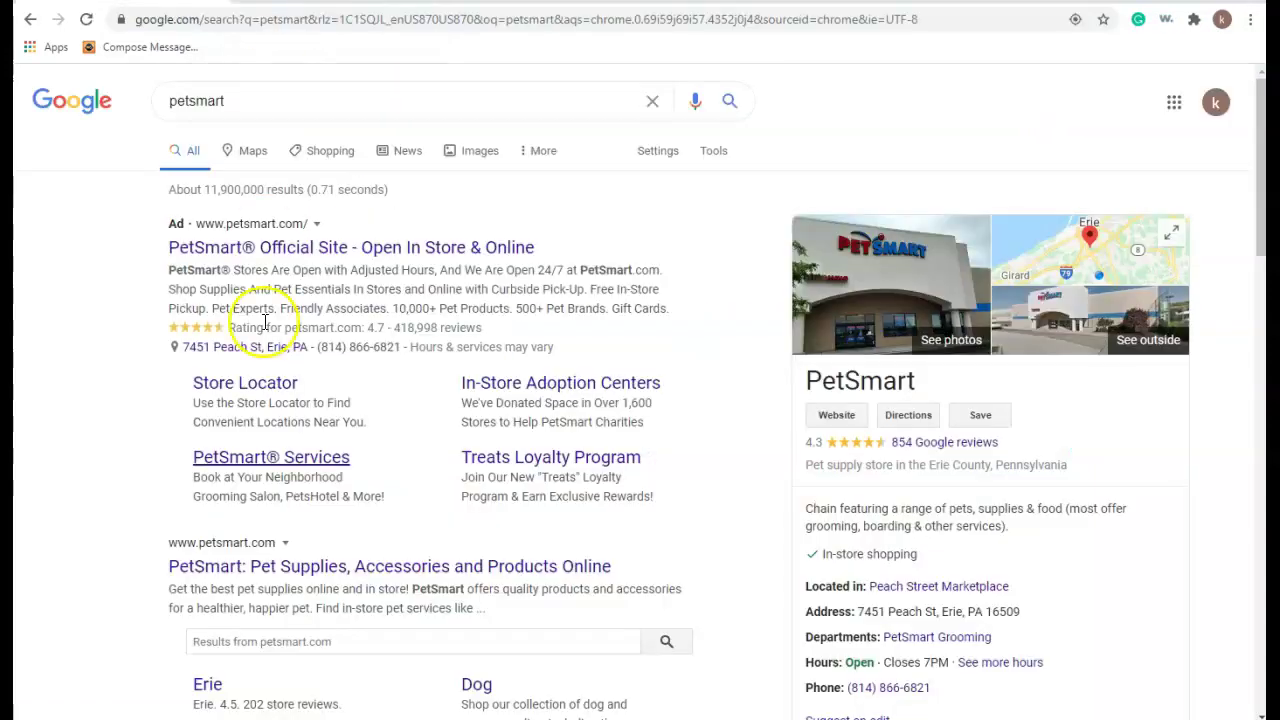
{"action": "mouse_move", "coordinate": [717, 719]}
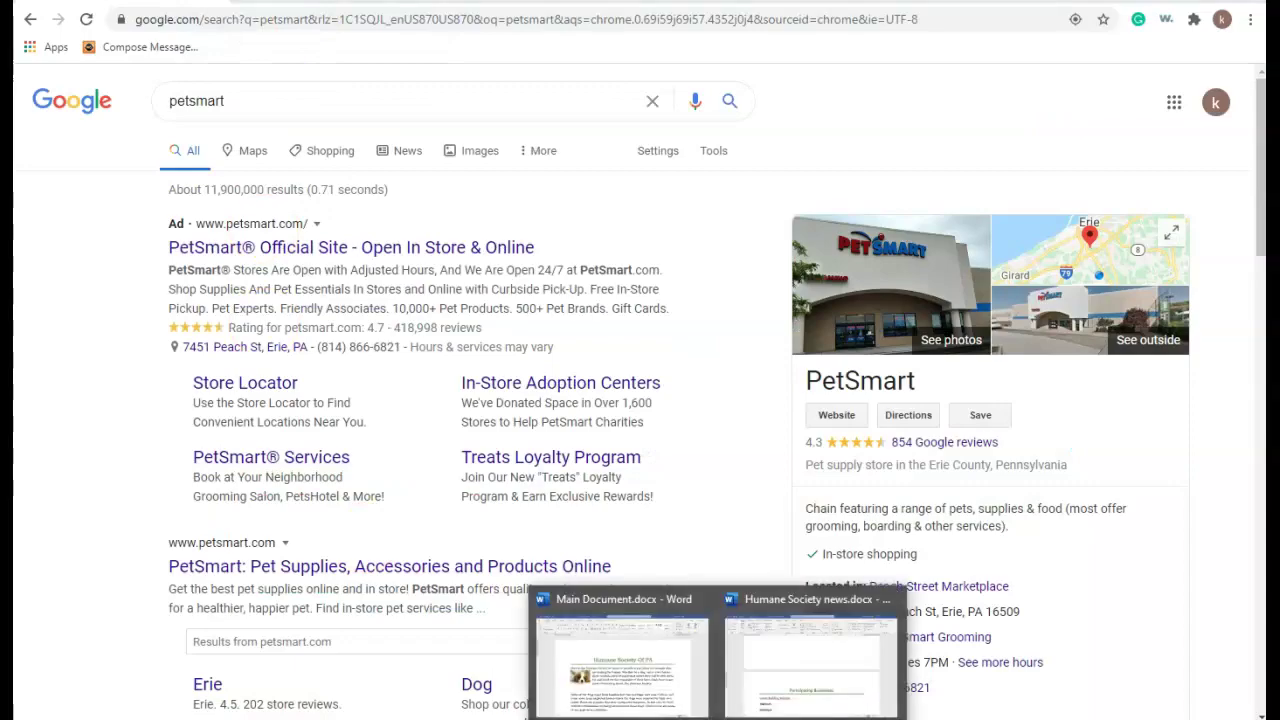
{"action": "left_click", "coordinate": [757, 686]}
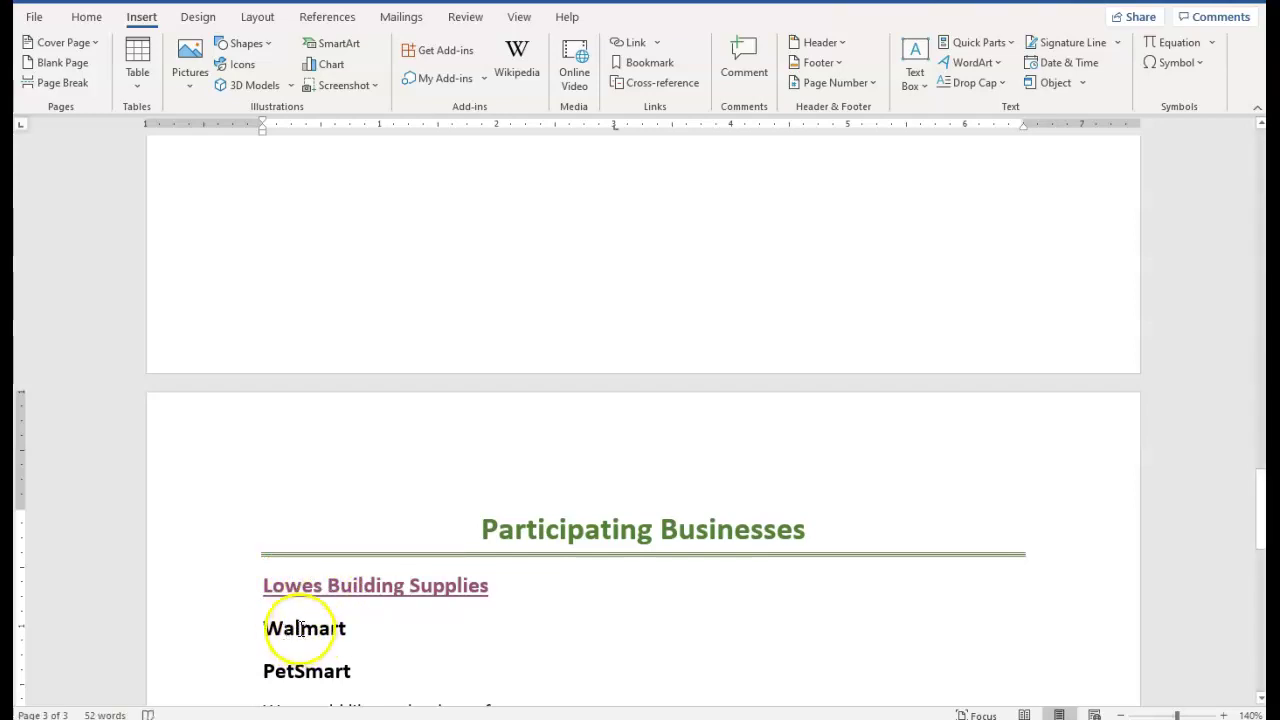
{"action": "left_click_drag", "start_coordinate": [264, 626], "coordinate": [350, 625]}
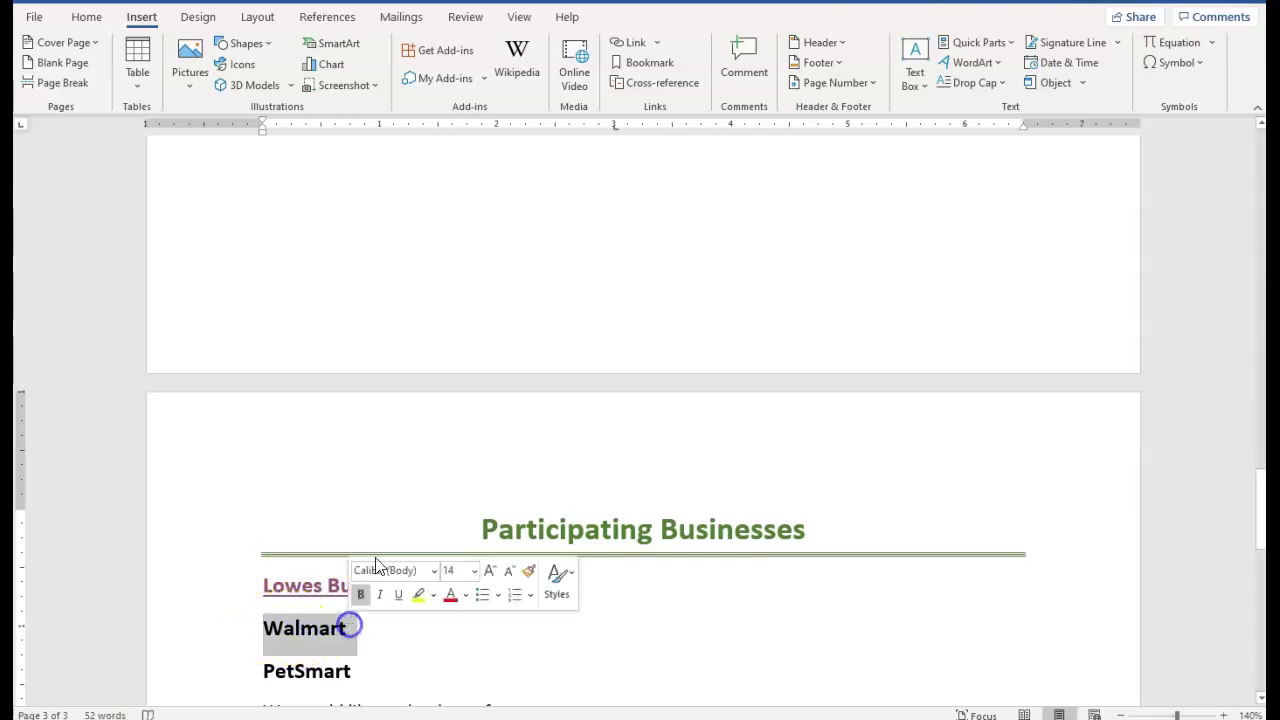
{"action": "left_click", "coordinate": [638, 46]}
{"action": "left_click", "coordinate": [722, 511]}
{"action": "type", "text": "www."}
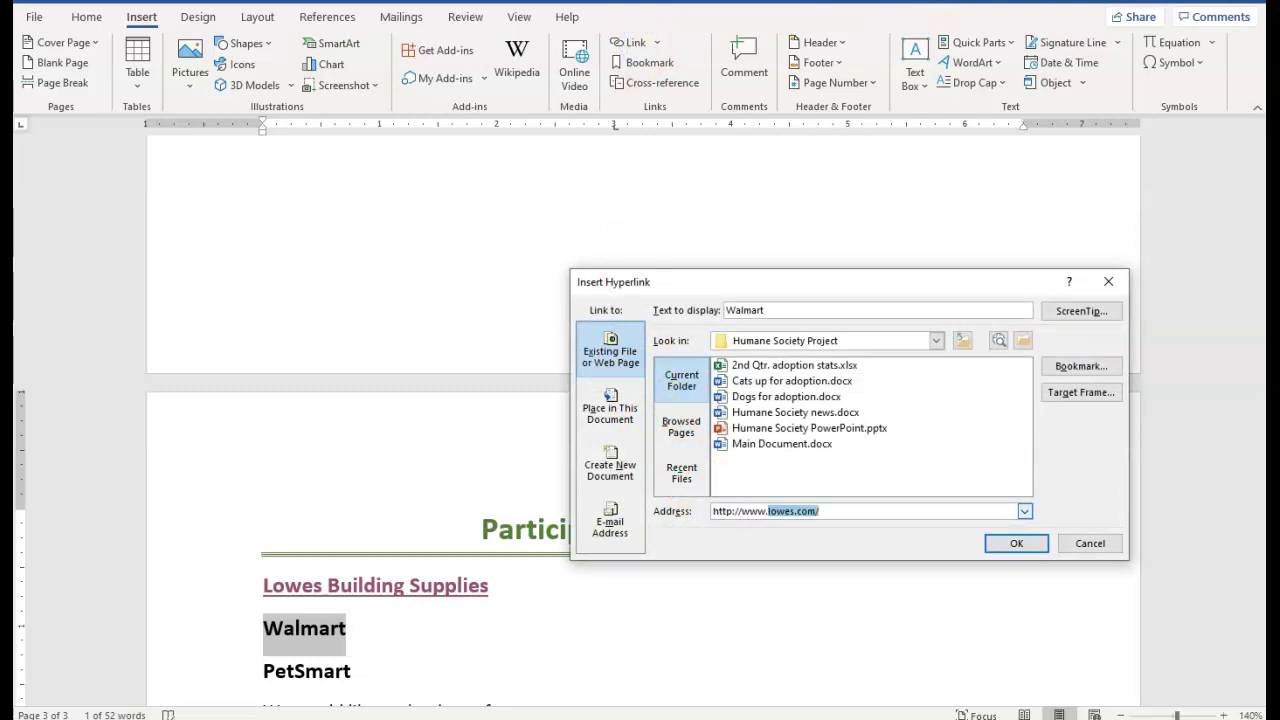
{"action": "type", "text": "wa"}
{"action": "key", "text": "Return"}
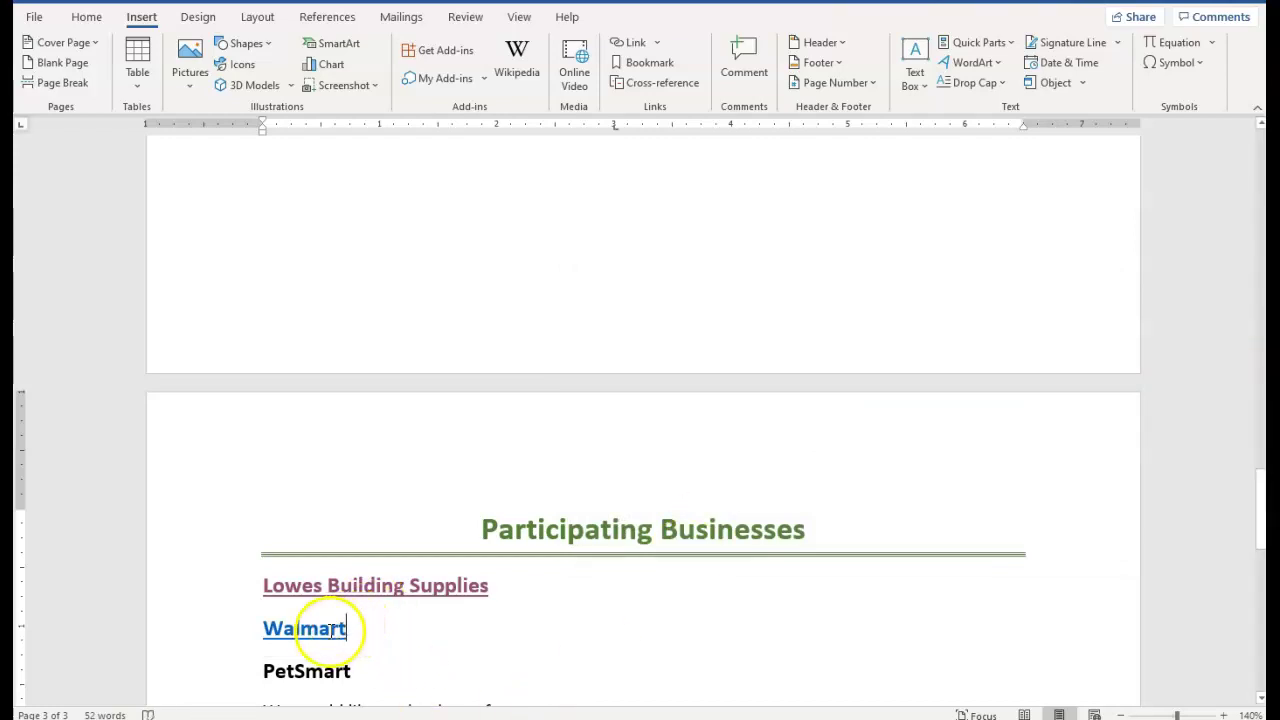
{"action": "mouse_move", "coordinate": [327, 633]}
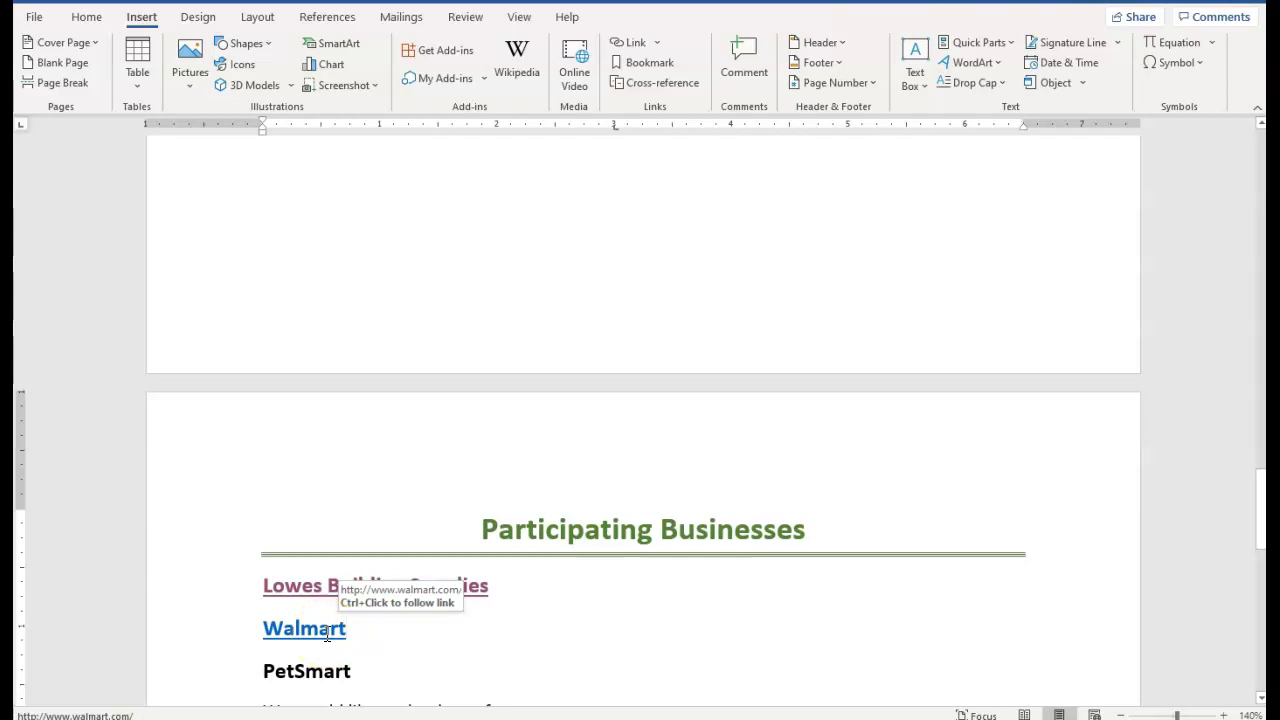
{"action": "left_click", "coordinate": [313, 633], "text": "ctrl"}
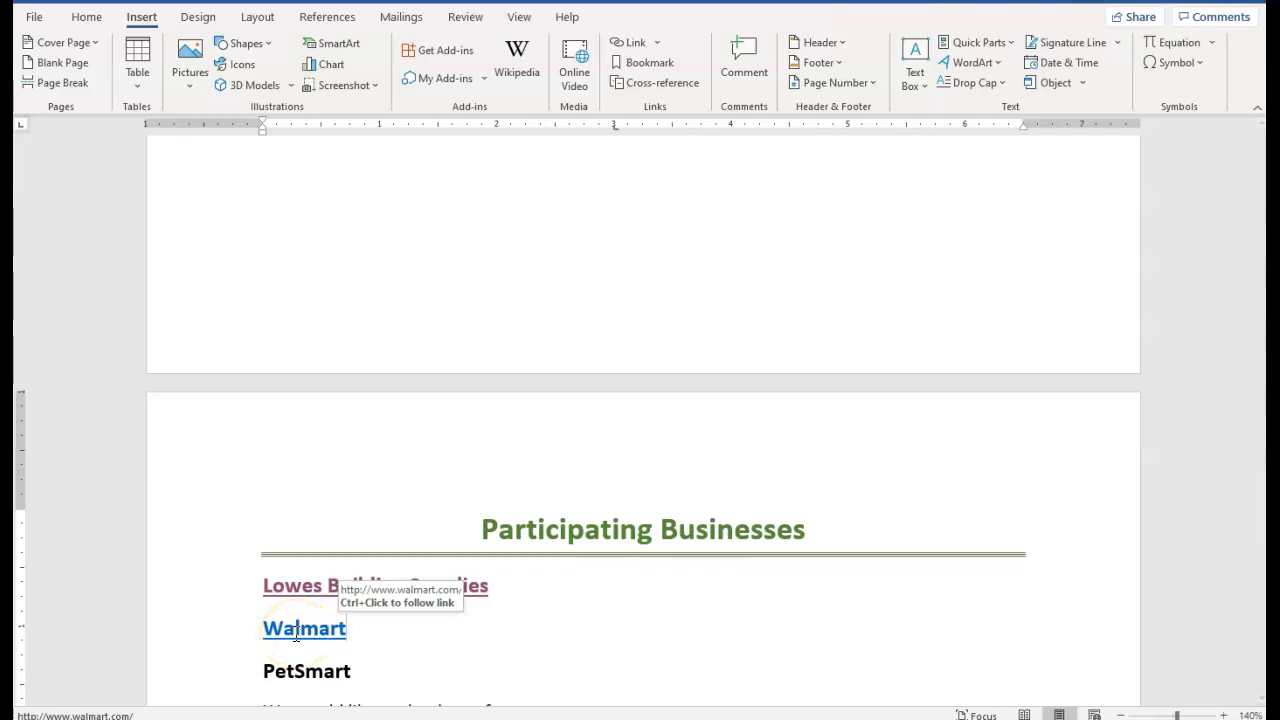
Edit the Walmart hyperlink to give it the ScreenTip text "10% off today!" and check the tip on the link
{"action": "right_click", "coordinate": [295, 634]}
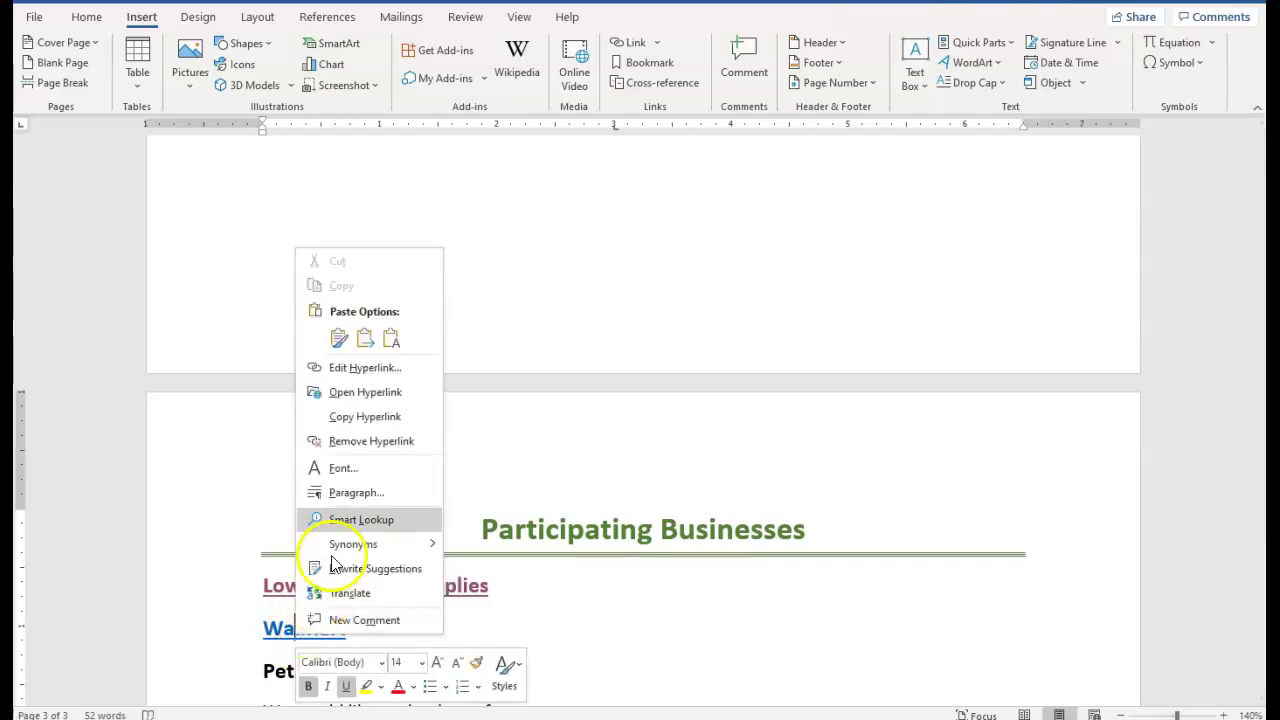
{"action": "left_click", "coordinate": [382, 370]}
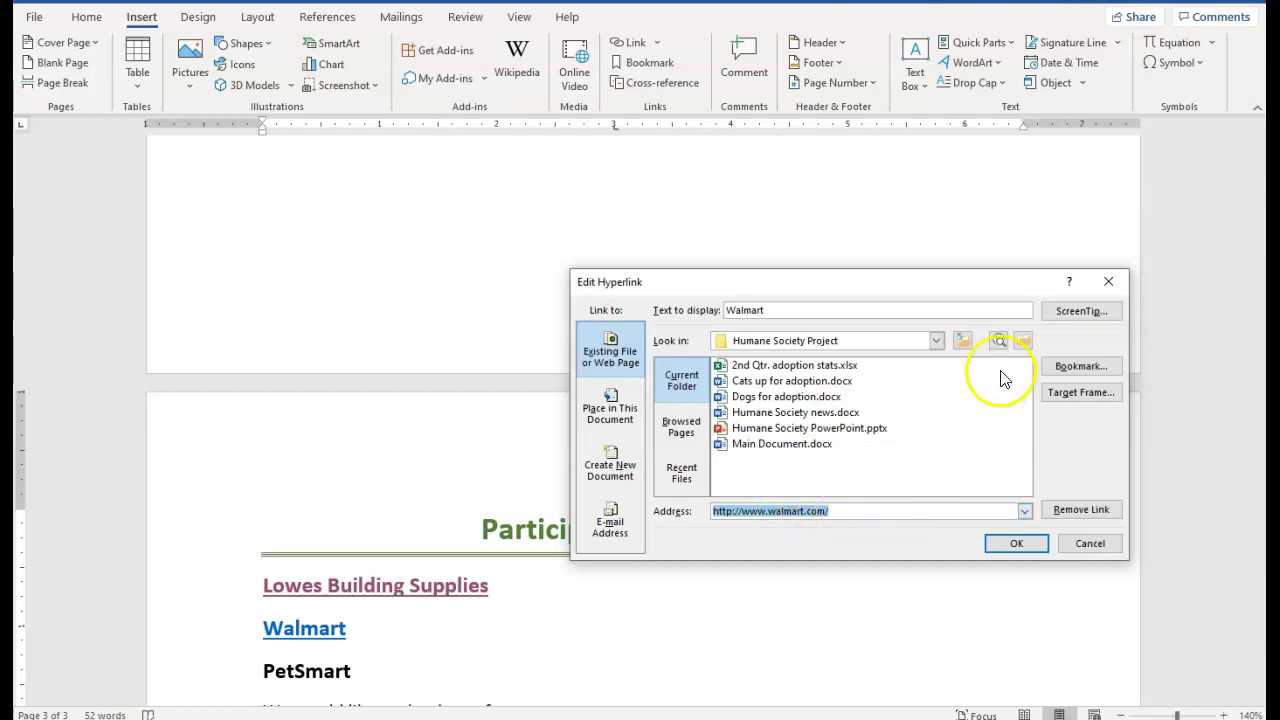
{"action": "left_click", "coordinate": [1067, 313]}
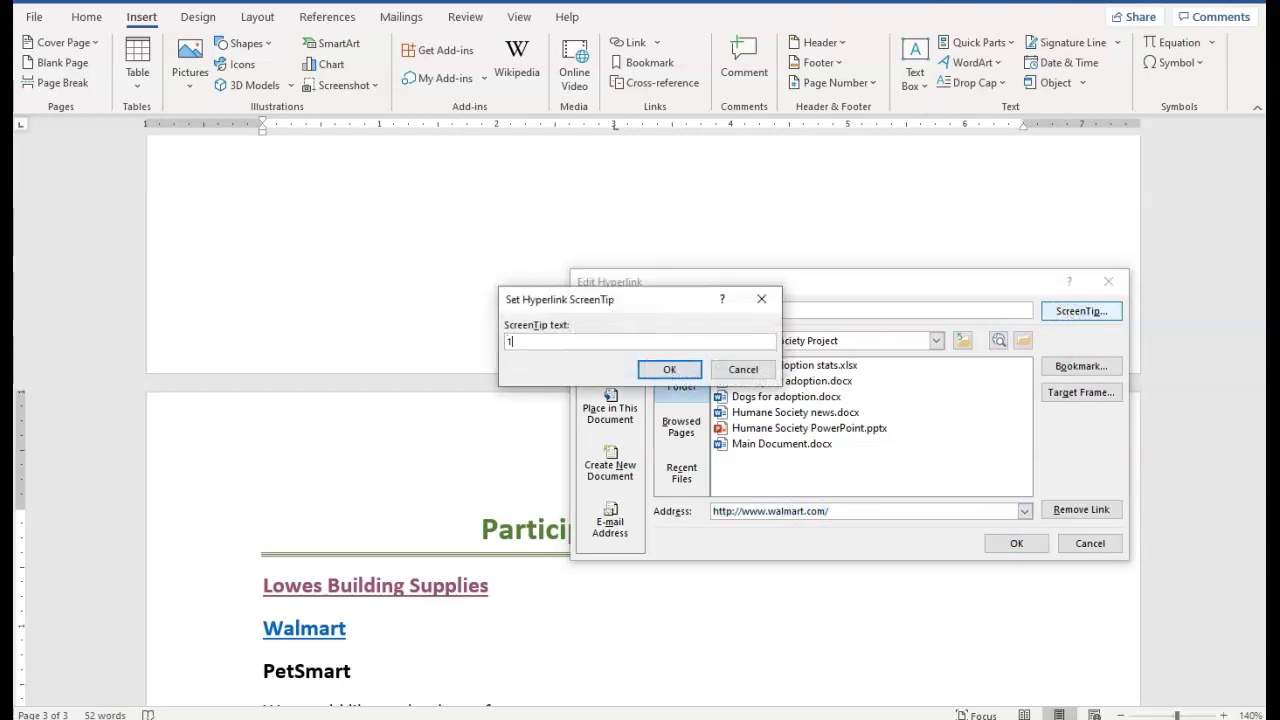
{"action": "type", "text": "10% off today!"}
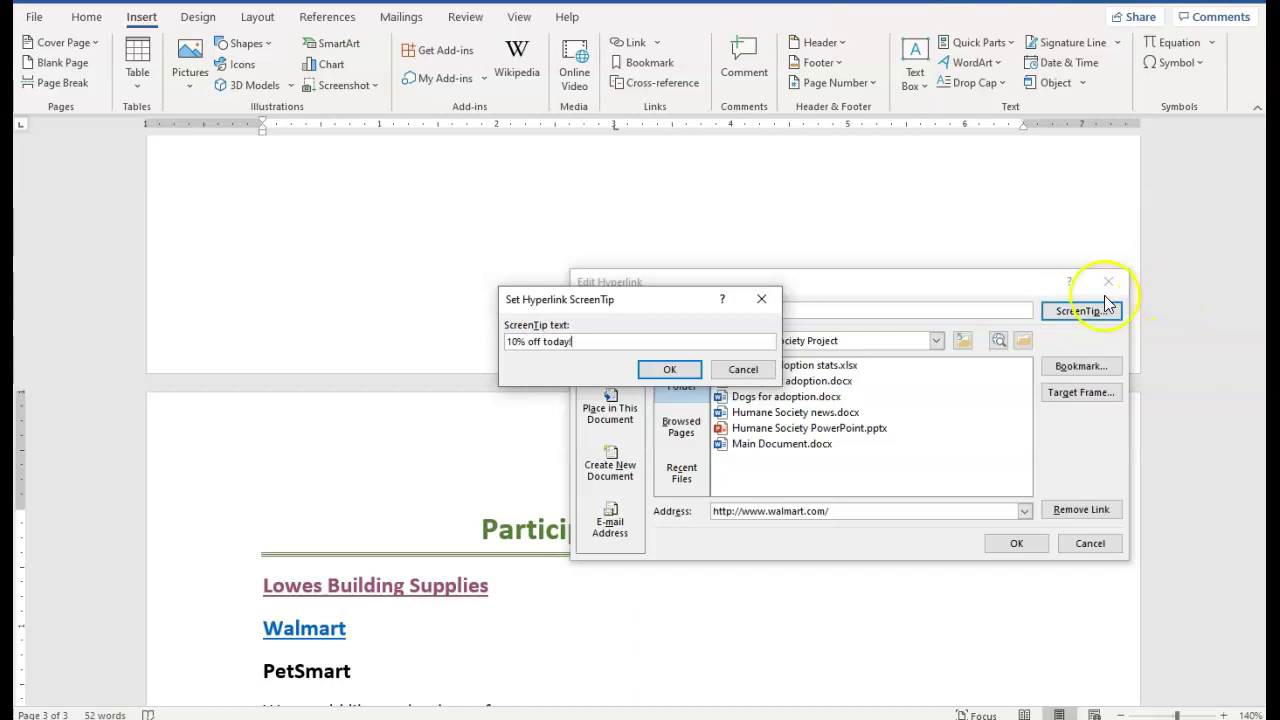
{"action": "left_click", "coordinate": [686, 369]}
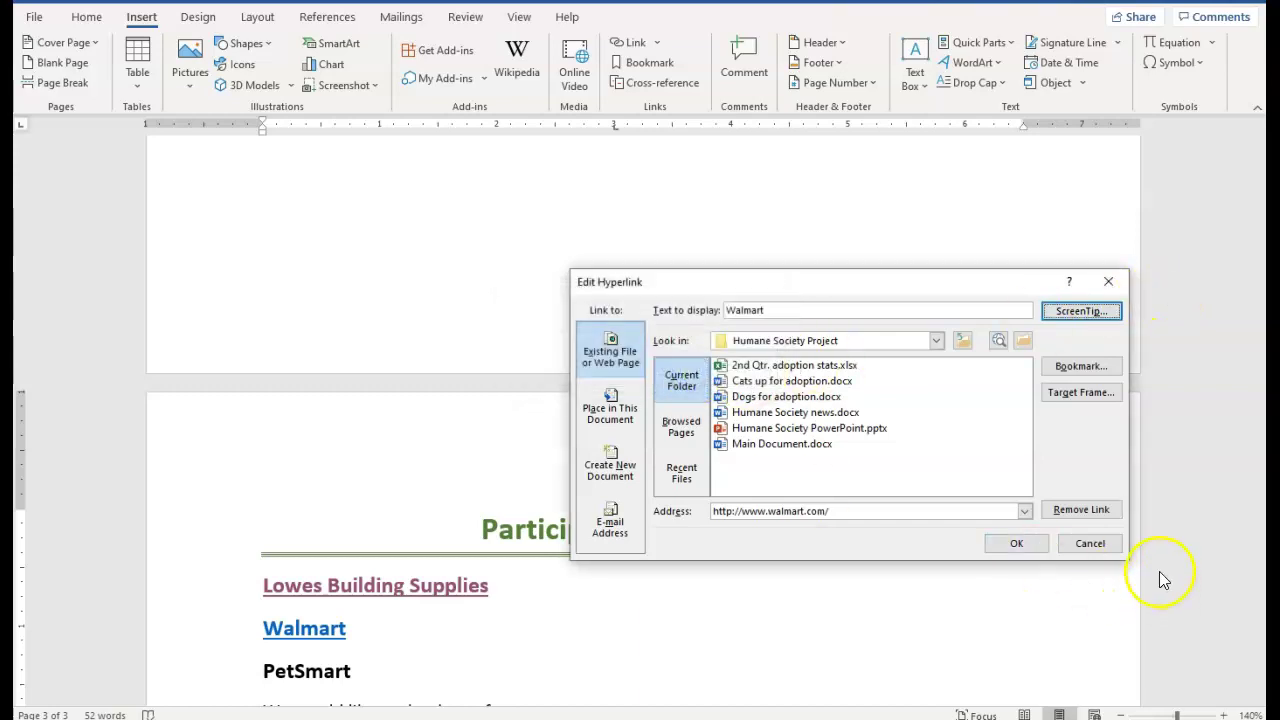
{"action": "left_click", "coordinate": [1016, 543]}
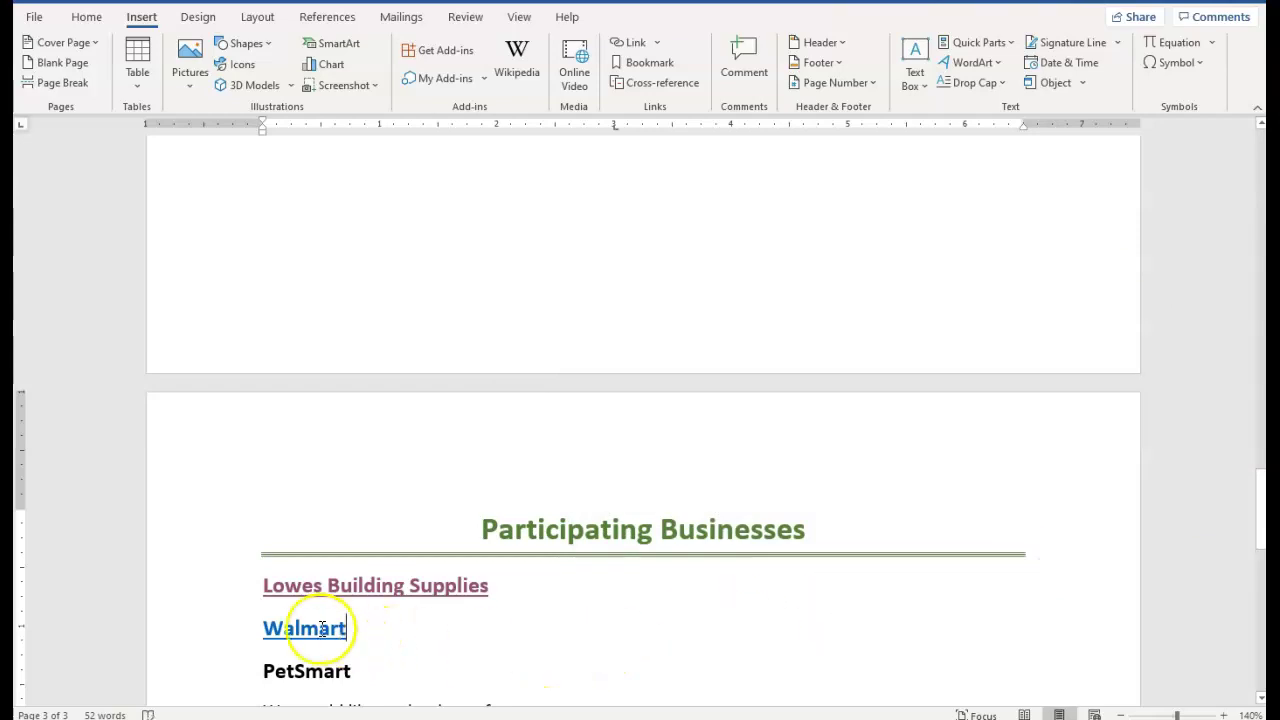
{"action": "mouse_move", "coordinate": [315, 628]}
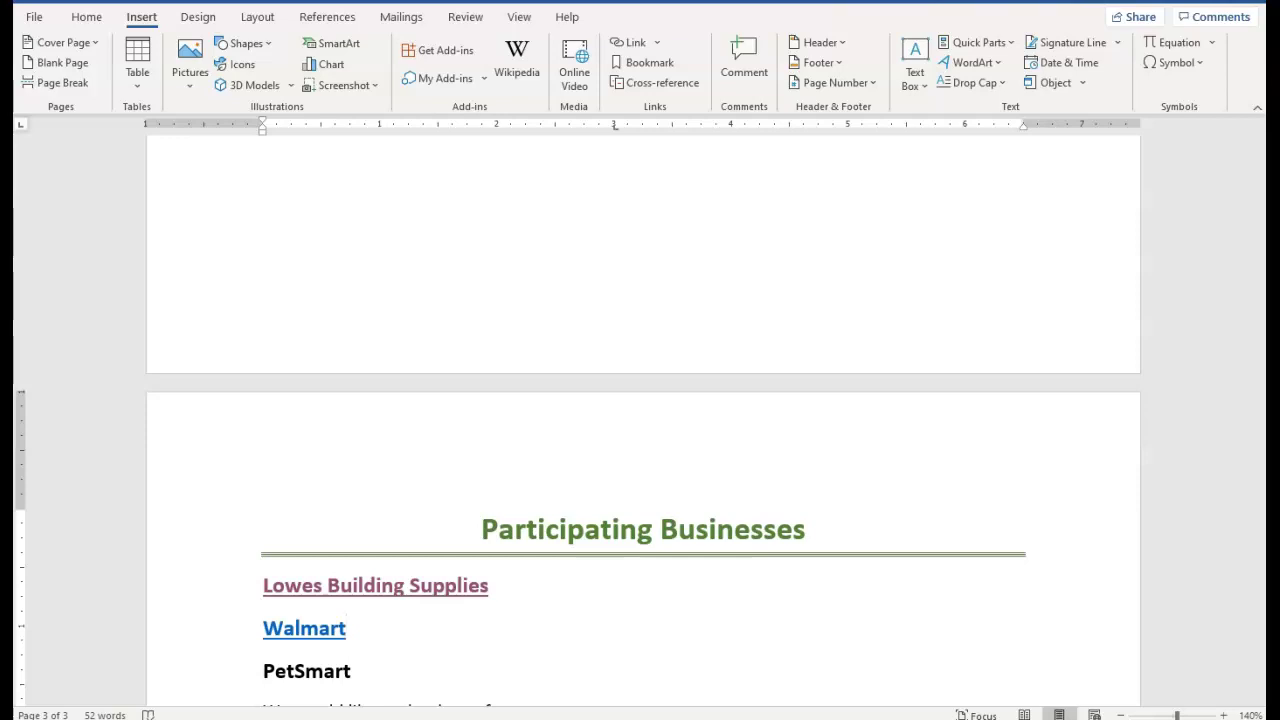
Save the Humane Society news document and close it
{"action": "scroll", "coordinate": [252, 593], "scroll_direction": "down", "scroll_amount": 1}
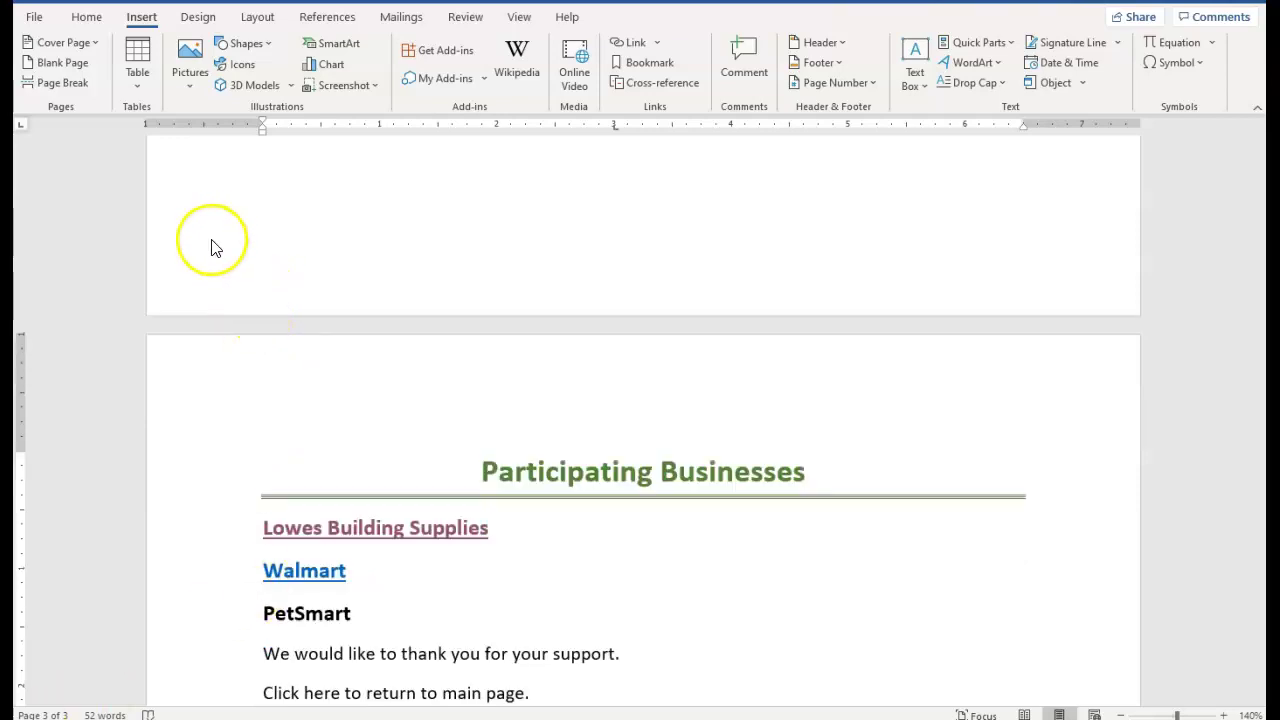
{"action": "left_click", "coordinate": [32, 18]}
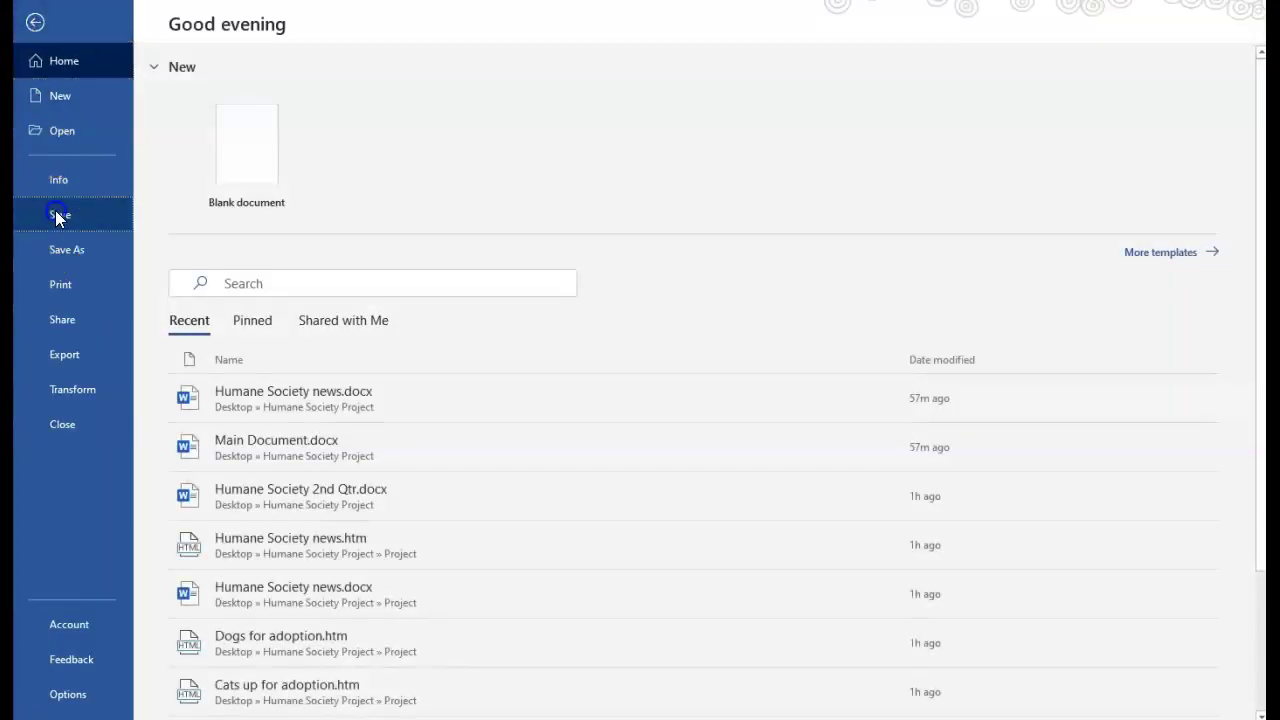
{"action": "left_click", "coordinate": [56, 216]}
{"action": "left_click", "coordinate": [33, 18]}
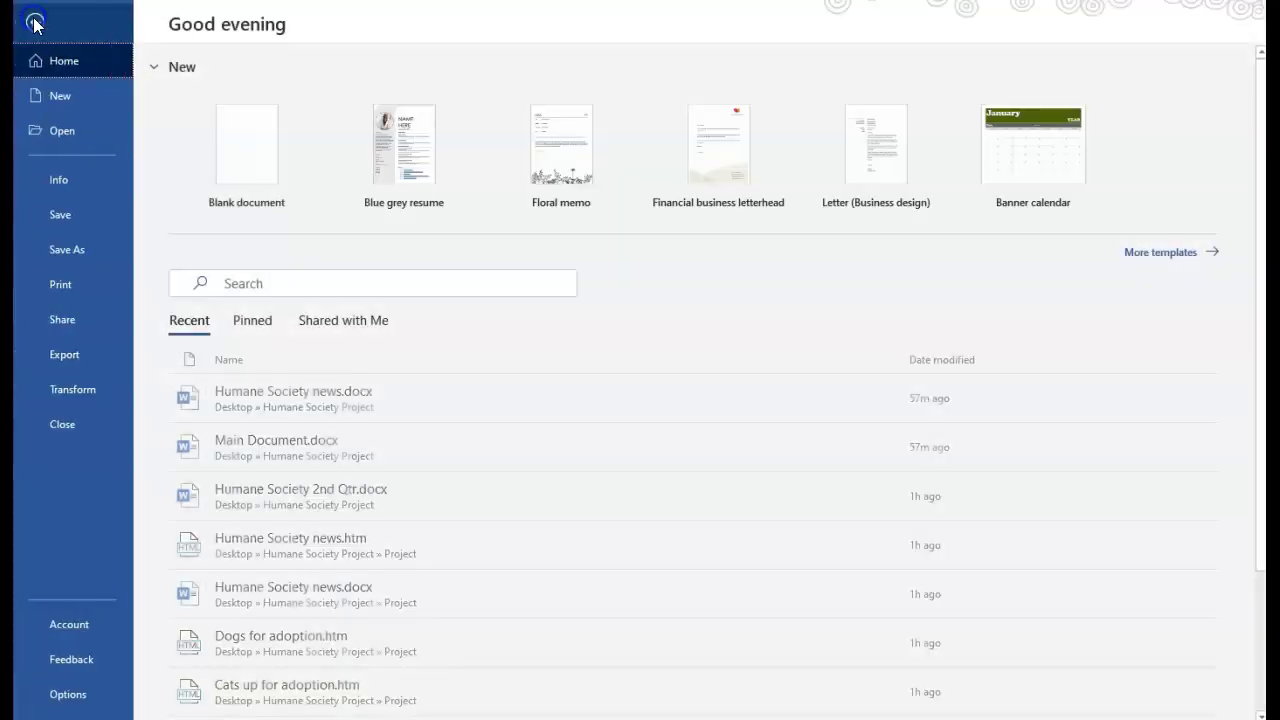
{"action": "left_click", "coordinate": [50, 423]}
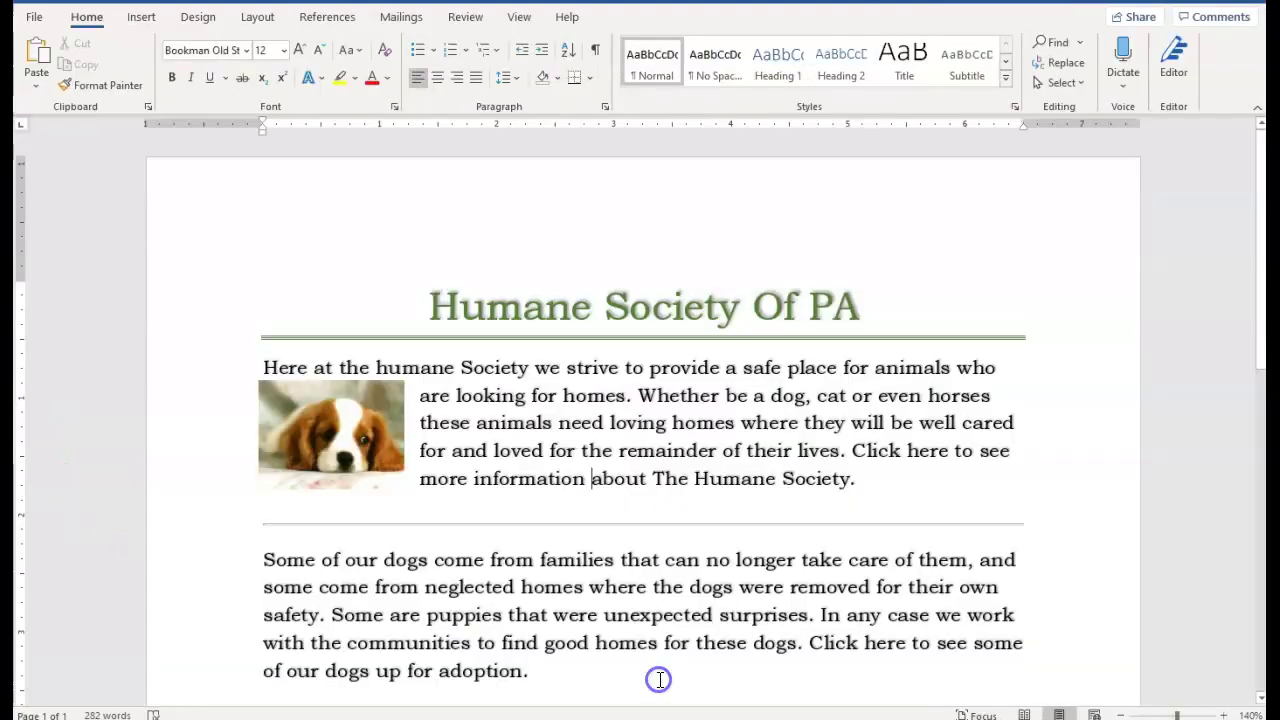
Link the sentence "Click here to see more information about The Humane Society." to Humane Society news.docx in the Humane Society Project folder
{"action": "left_click", "coordinate": [663, 686]}
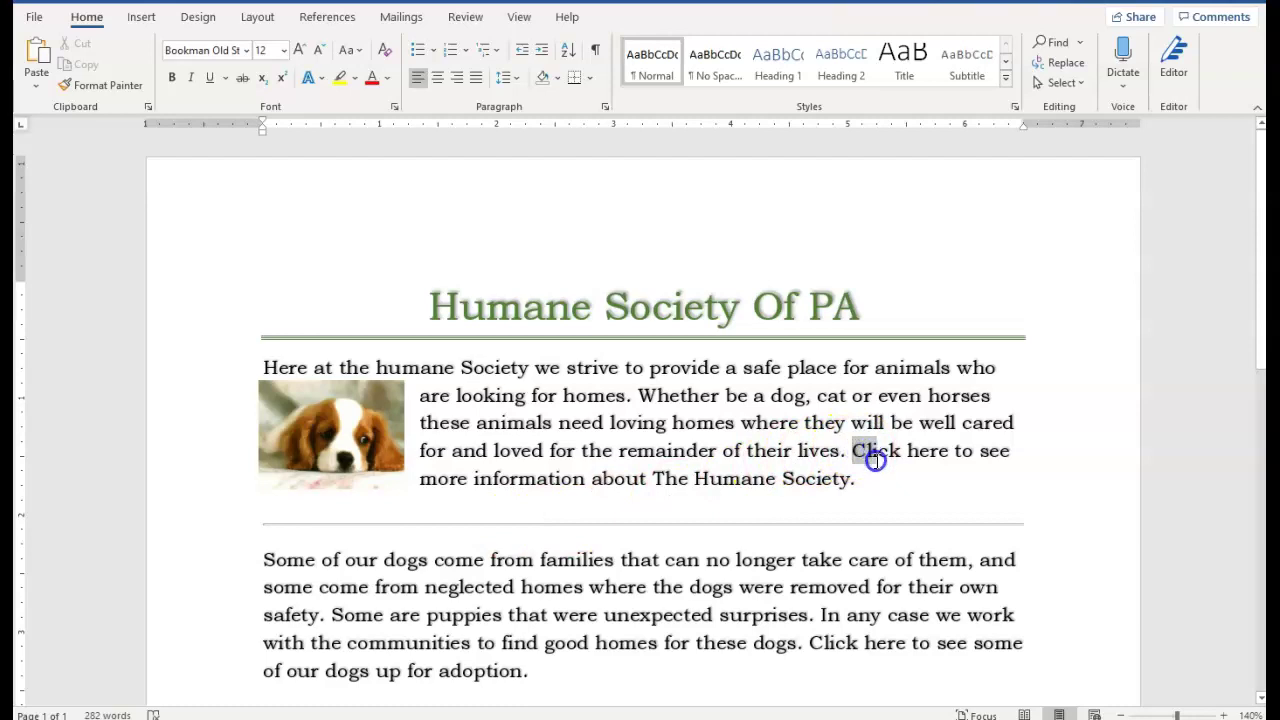
{"action": "left_click_drag", "start_coordinate": [875, 459], "coordinate": [860, 482]}
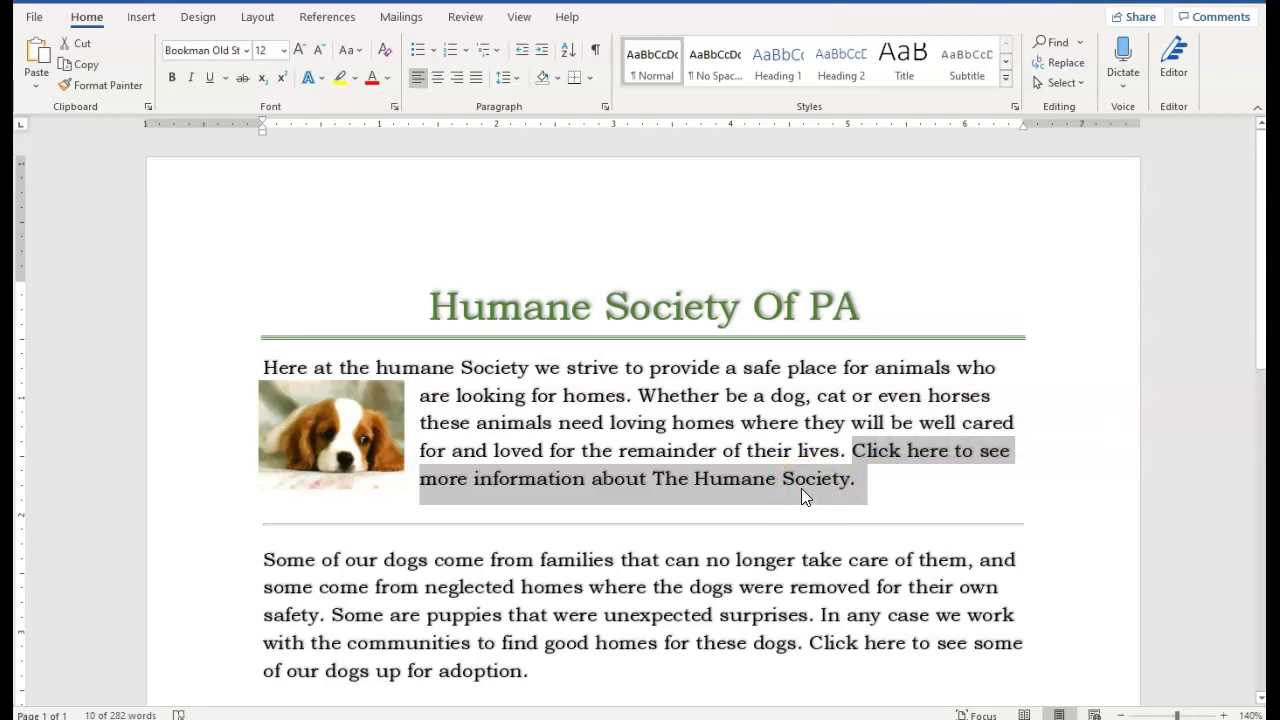
{"action": "left_click", "coordinate": [141, 17]}
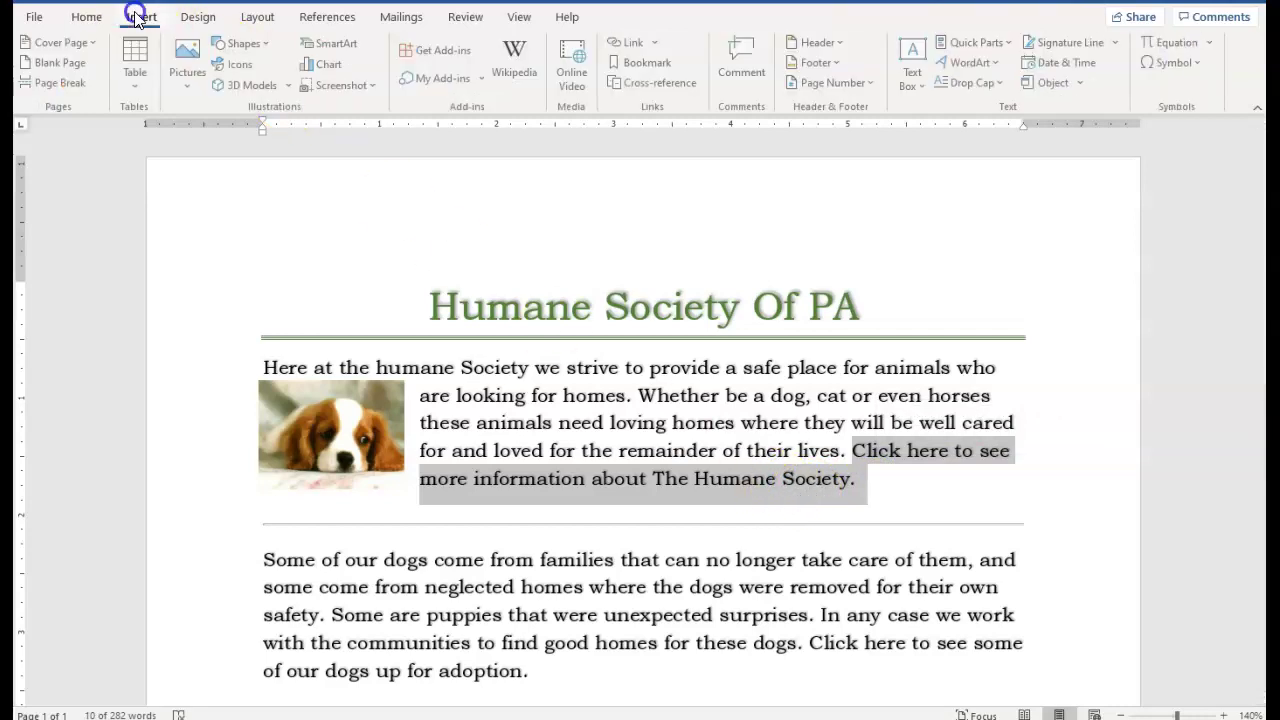
{"action": "left_click", "coordinate": [656, 43]}
{"action": "left_click", "coordinate": [656, 136]}
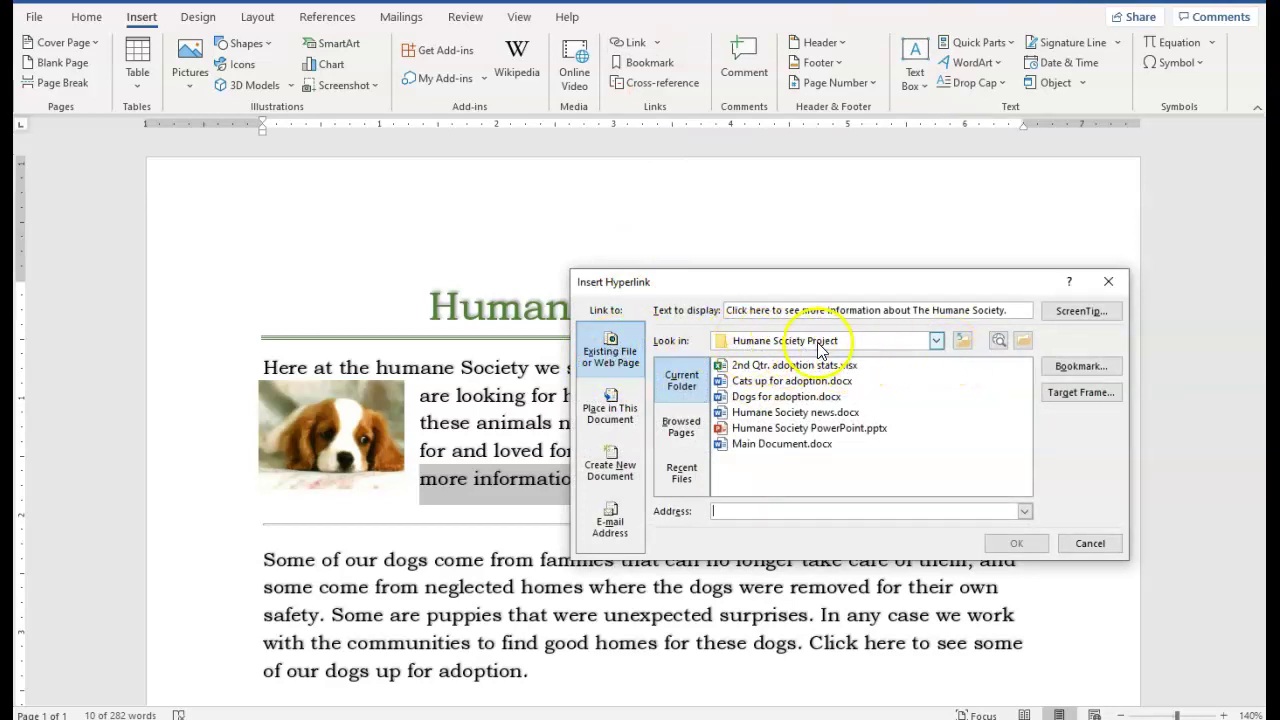
{"action": "left_click", "coordinate": [937, 341]}
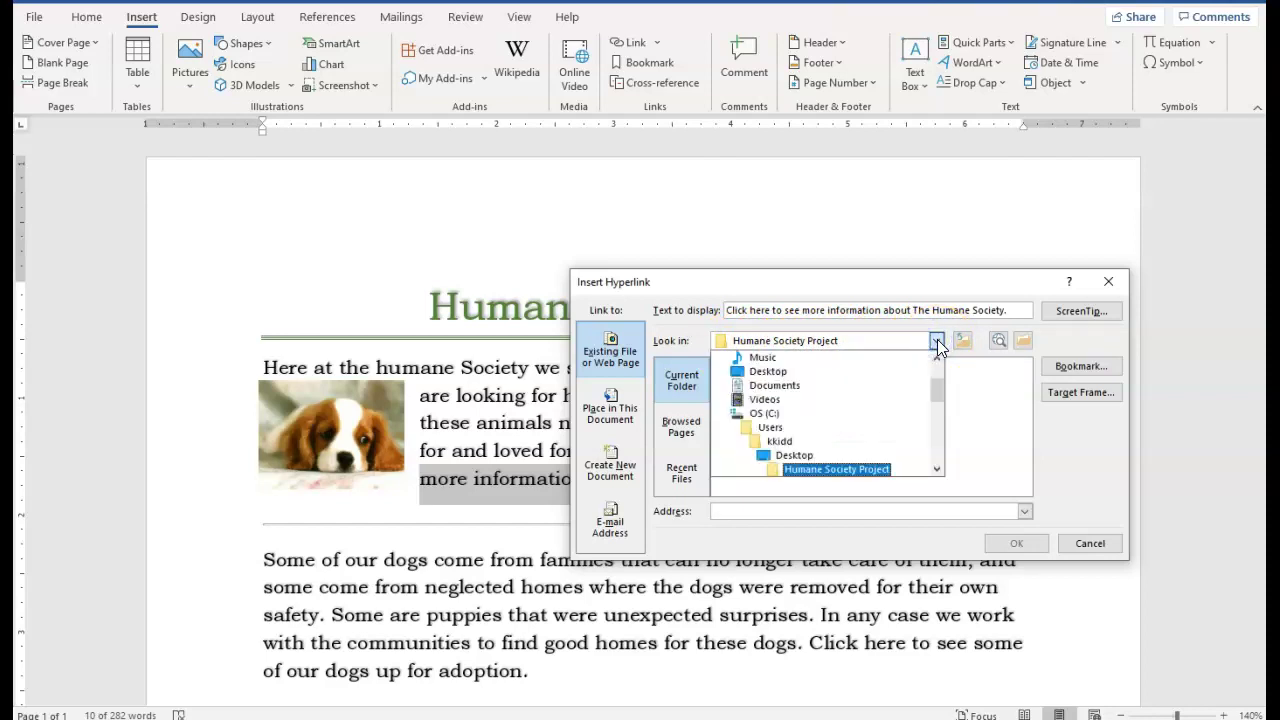
{"action": "left_click", "coordinate": [760, 372]}
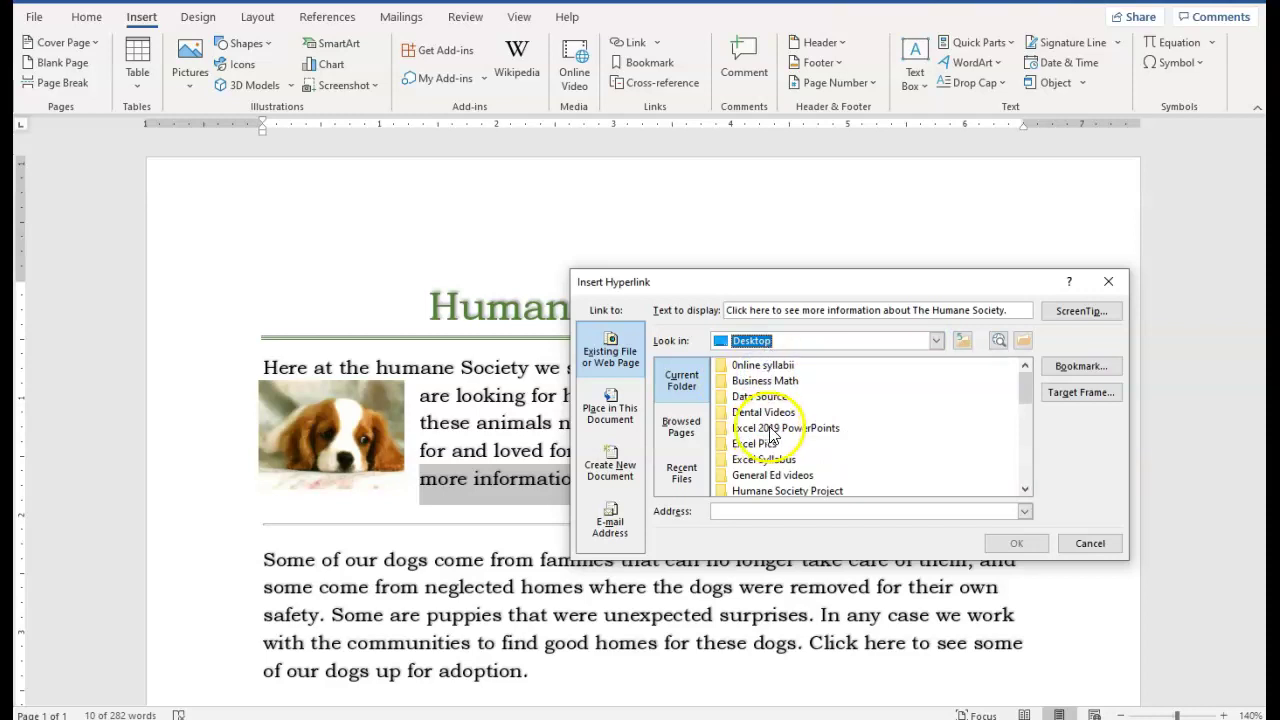
{"action": "scroll", "coordinate": [742, 450], "scroll_direction": "down", "scroll_amount": 1}
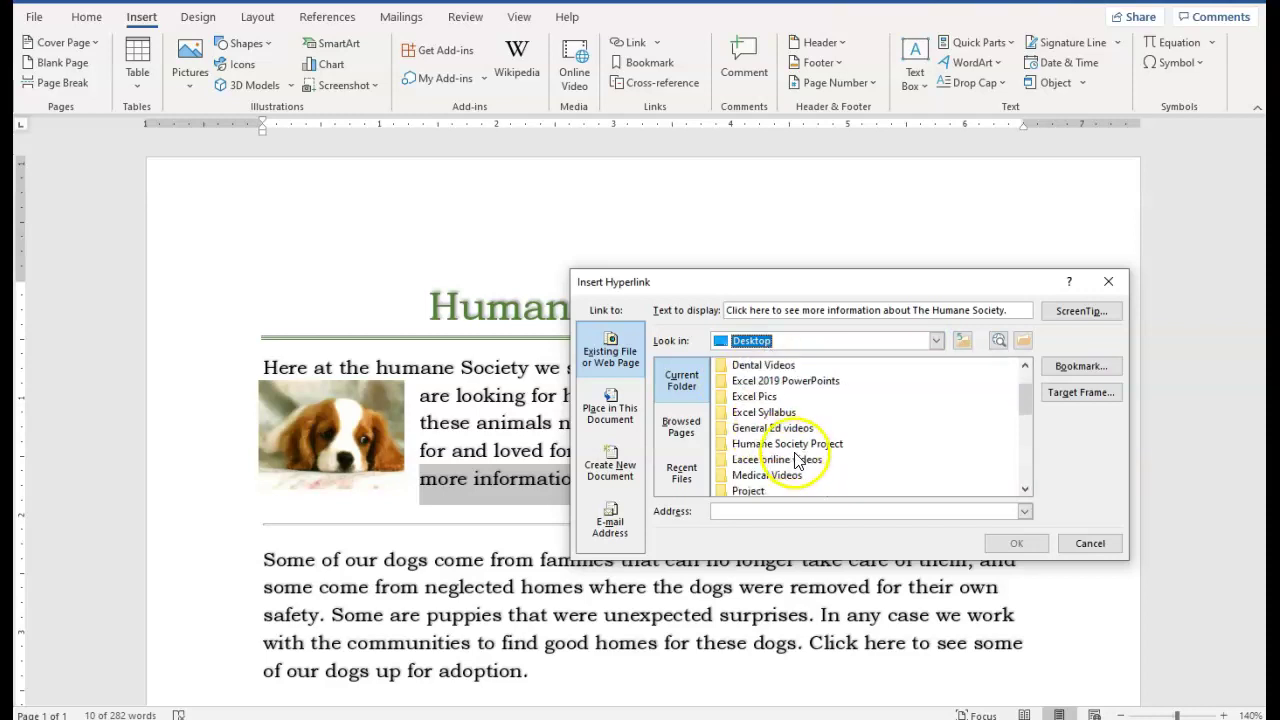
{"action": "double_click", "coordinate": [741, 444]}
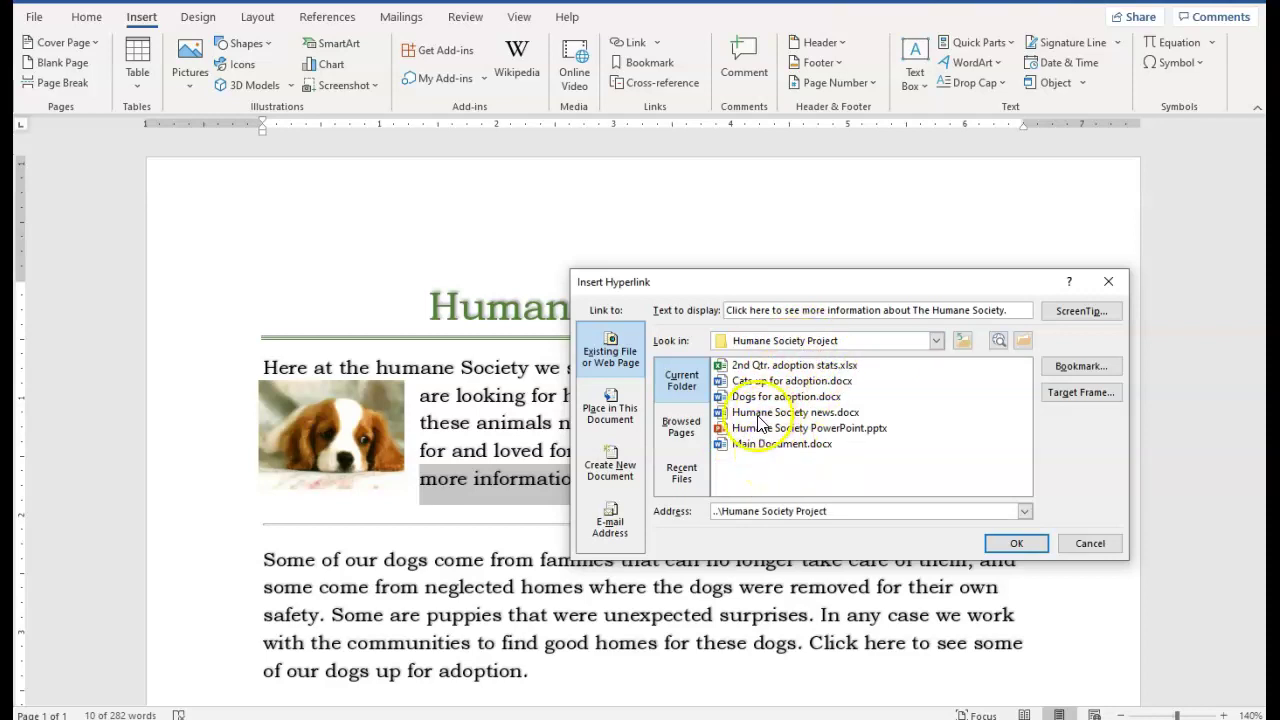
{"action": "left_click", "coordinate": [758, 414]}
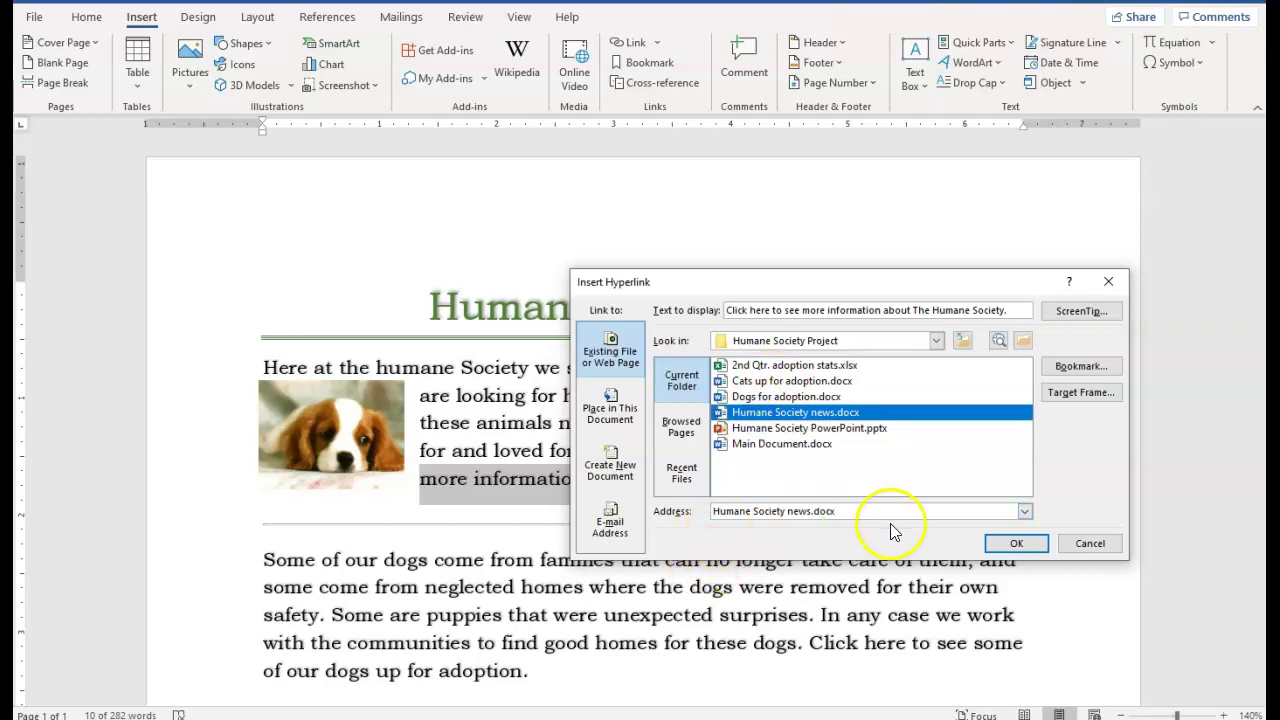
{"action": "left_click", "coordinate": [1016, 545]}
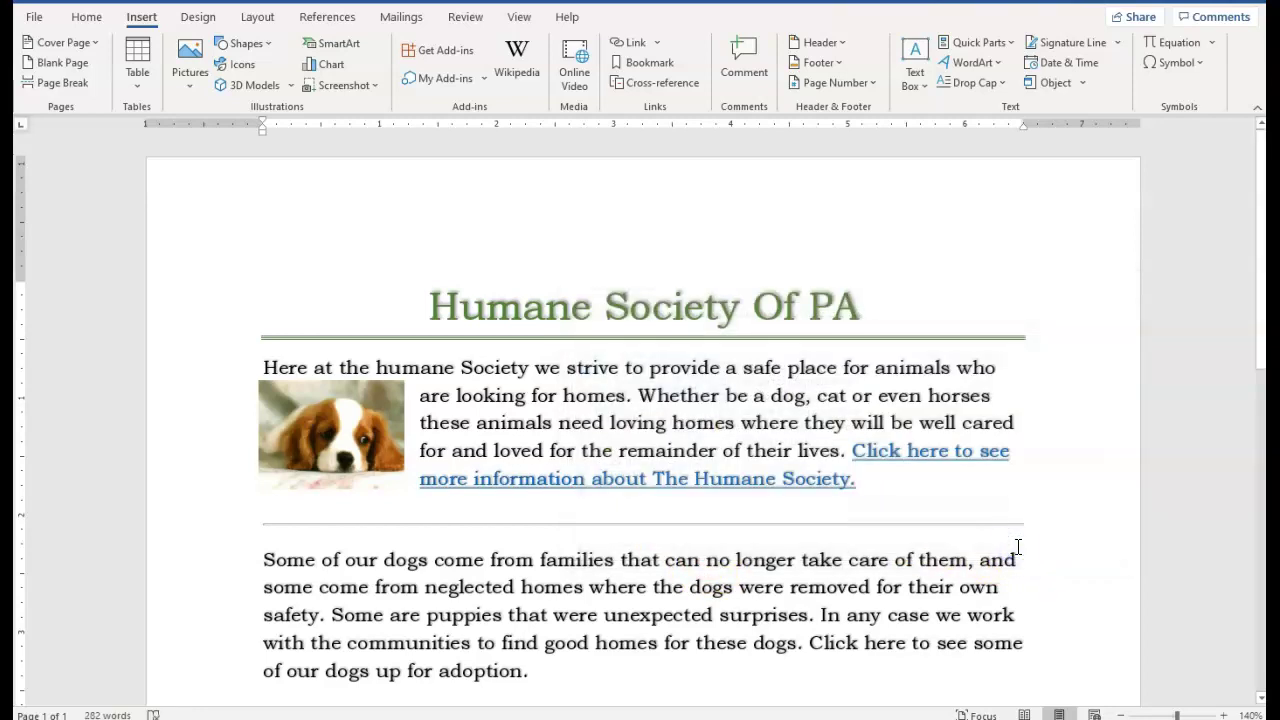
Turn the sentence "Click here to see some of our dogs up for adoption." into a hyperlink to Dogs for adoption.docx
{"action": "scroll", "coordinate": [865, 578], "scroll_direction": "down", "scroll_amount": 5}
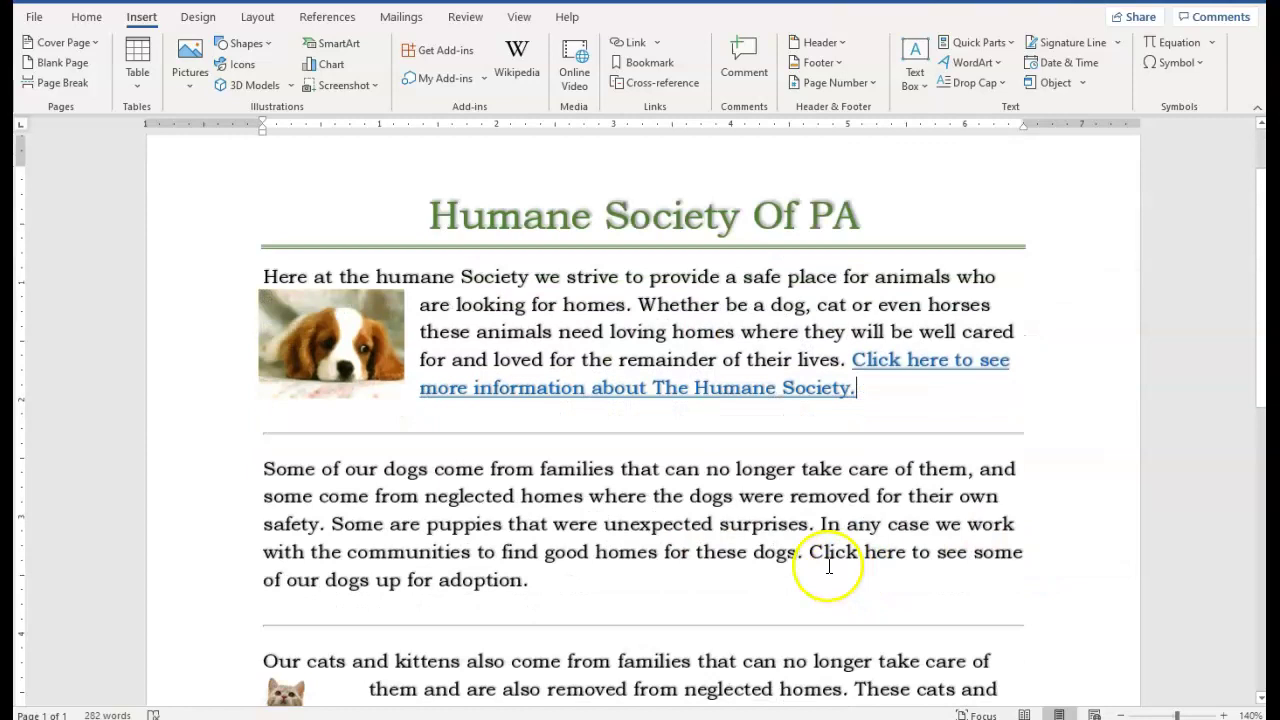
{"action": "scroll", "coordinate": [795, 548], "scroll_direction": "down", "scroll_amount": 1}
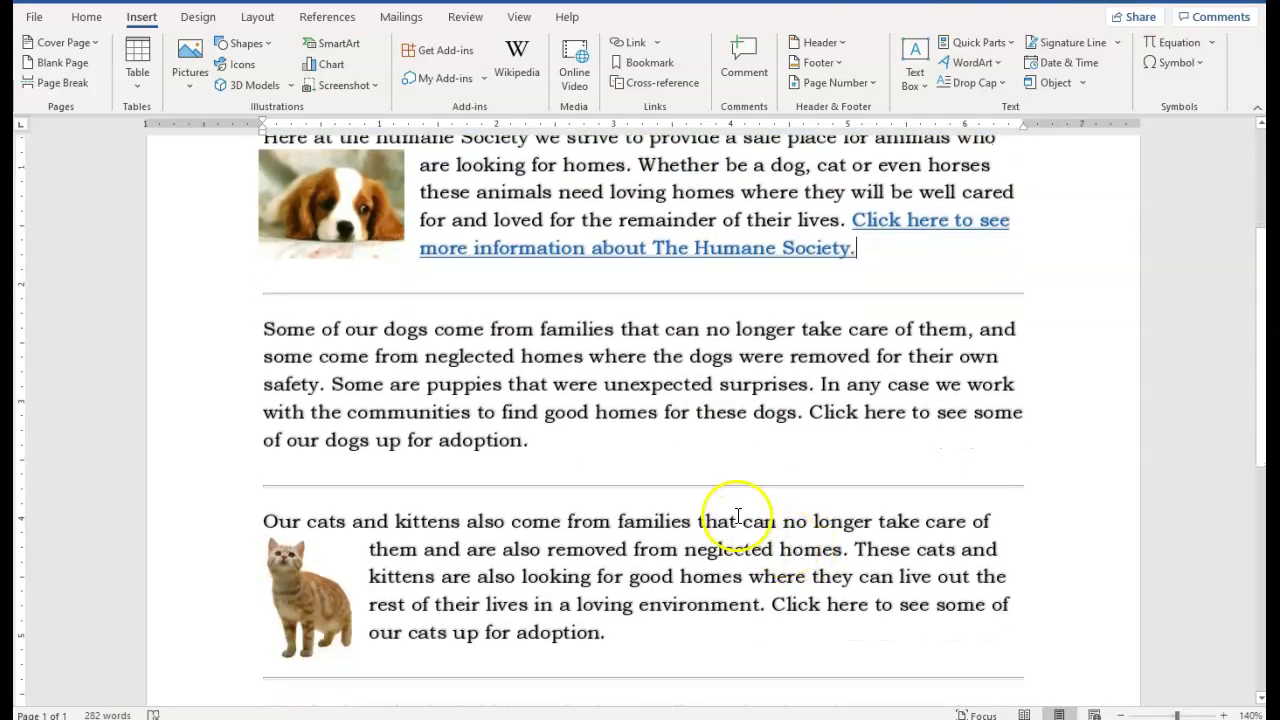
{"action": "scroll", "coordinate": [737, 509], "scroll_direction": "up", "scroll_amount": 2}
{"action": "scroll", "coordinate": [718, 515], "scroll_direction": "down", "scroll_amount": 1}
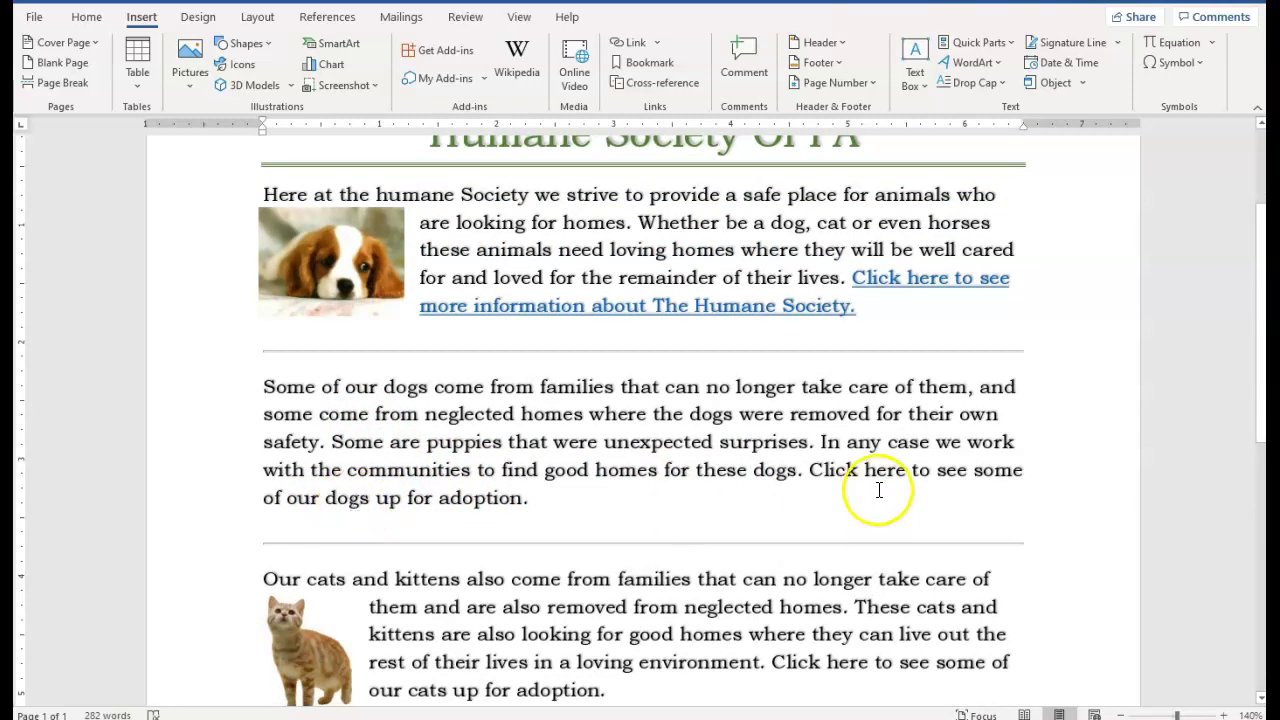
{"action": "left_click_drag", "start_coordinate": [812, 472], "coordinate": [855, 490]}
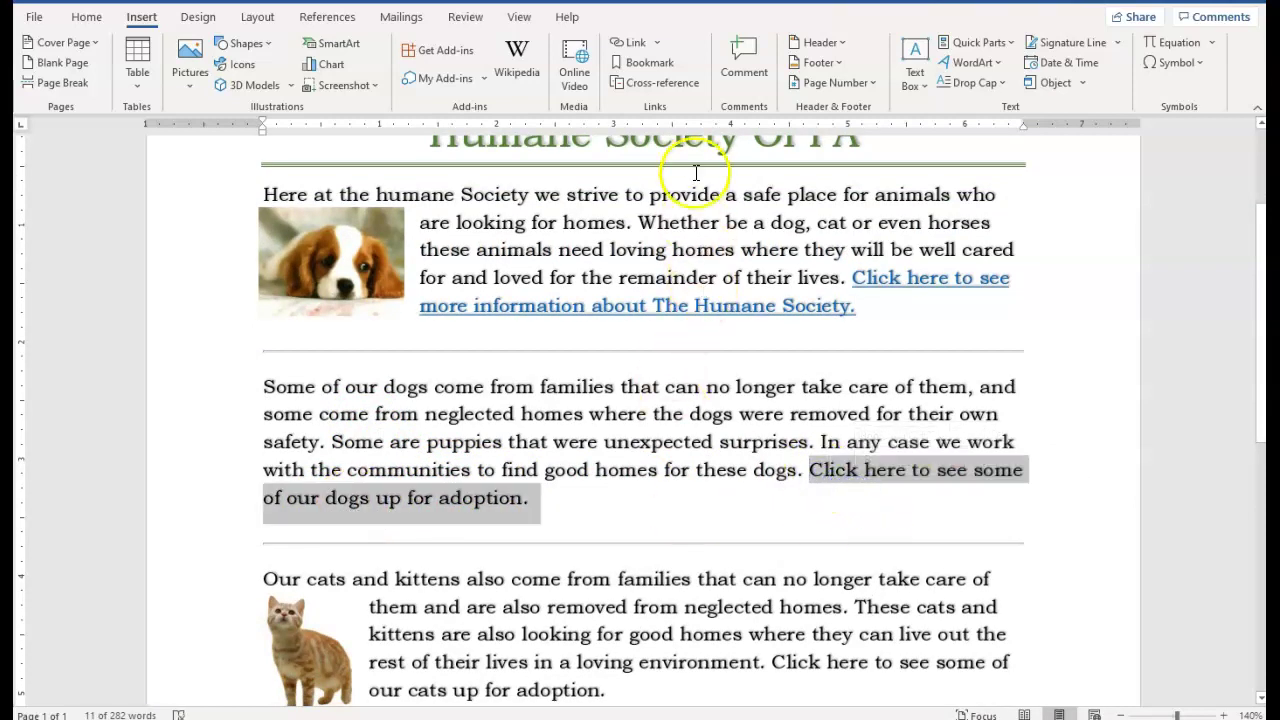
{"action": "left_click", "coordinate": [657, 48]}
{"action": "left_click", "coordinate": [651, 137]}
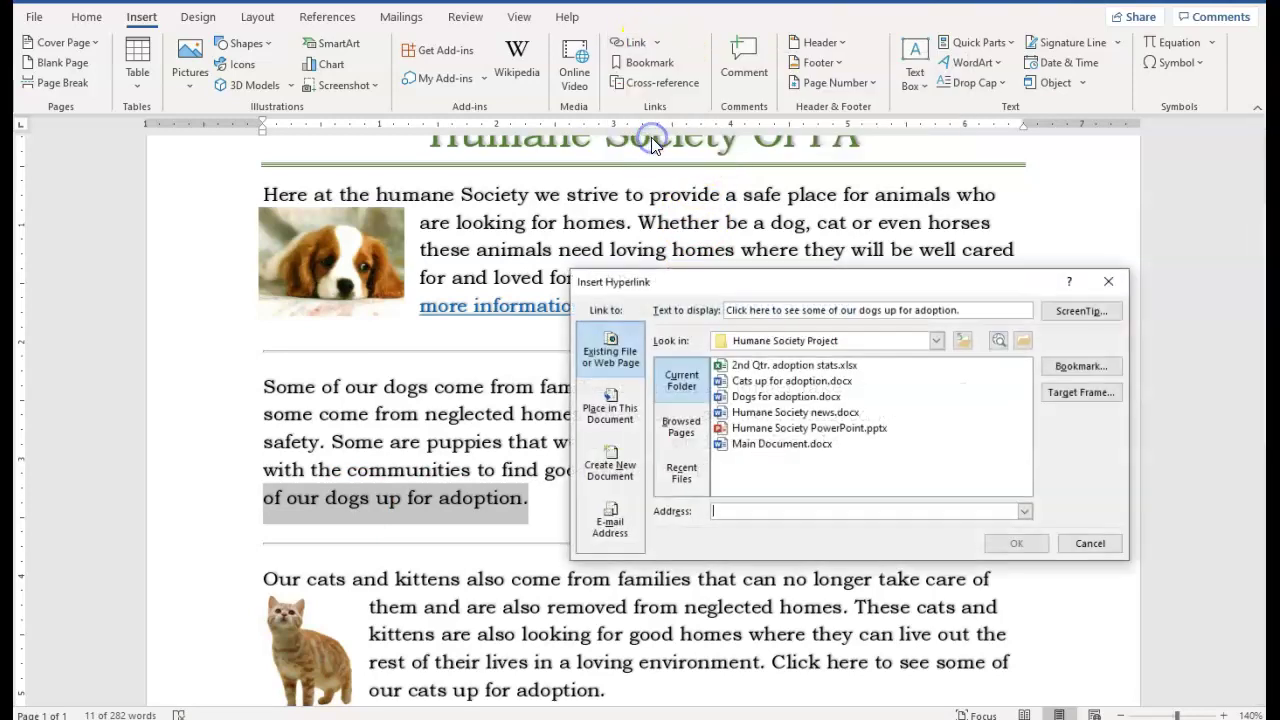
{"action": "left_click", "coordinate": [755, 400]}
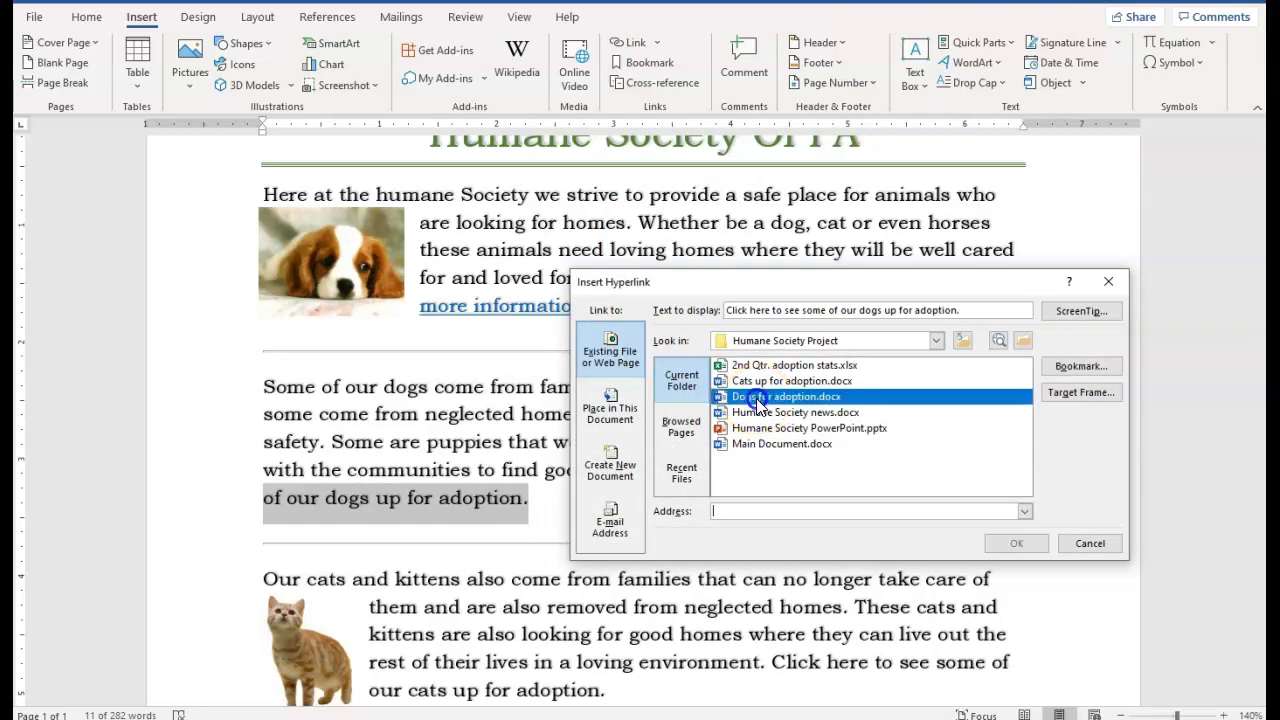
{"action": "left_click", "coordinate": [1010, 545]}
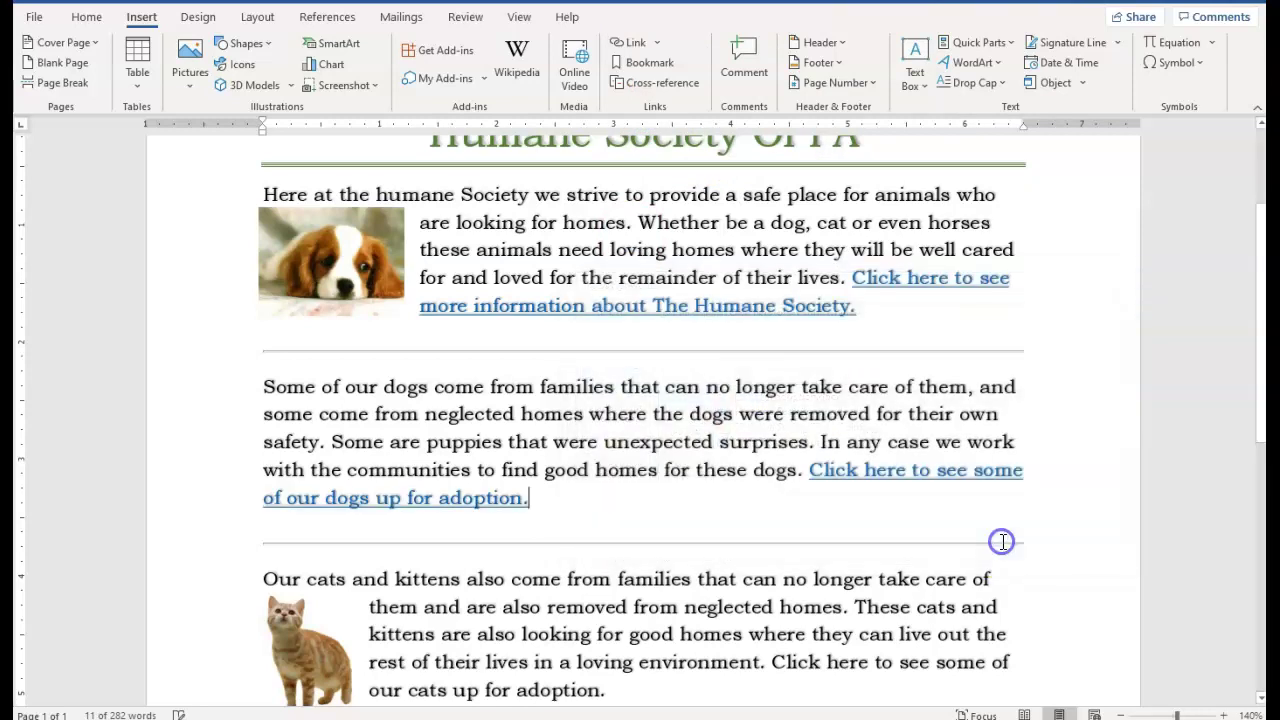
Turn the sentence "Click here to see some of our cats up for adoption." into a hyperlink to Cats up for adoption.docx
{"action": "scroll", "coordinate": [1001, 543], "scroll_direction": "down", "scroll_amount": 3}
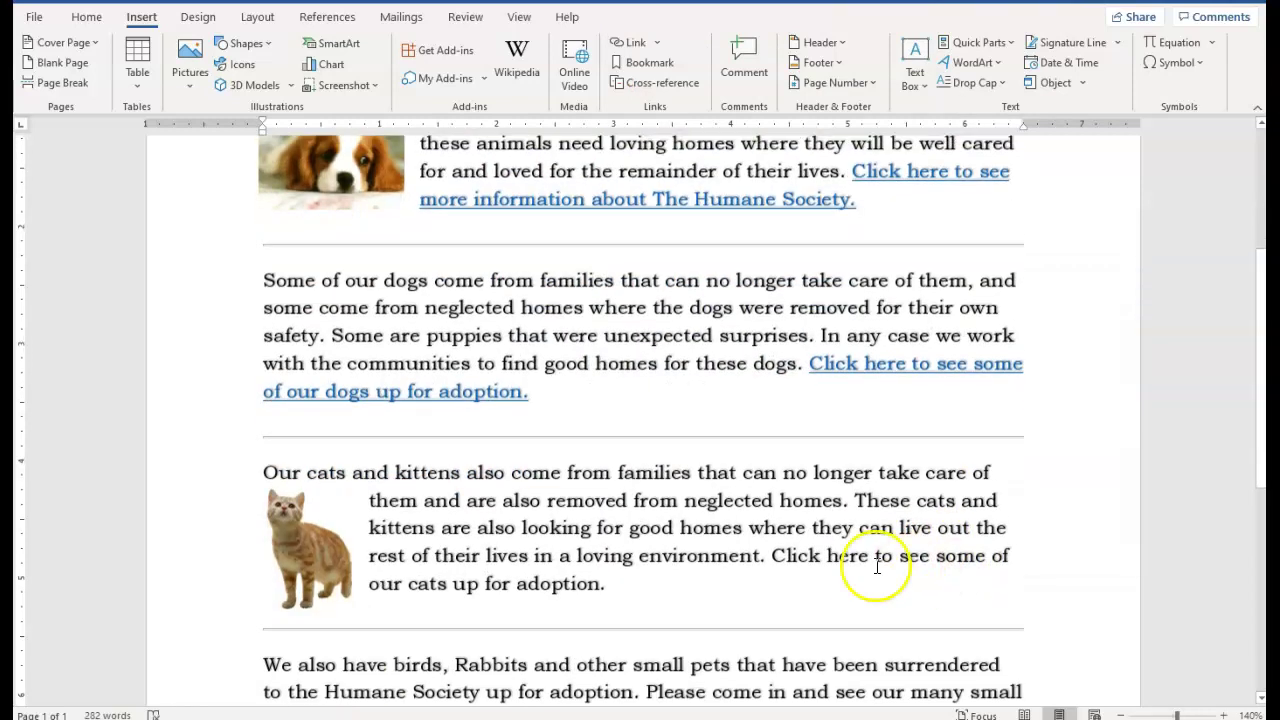
{"action": "left_click_drag", "start_coordinate": [773, 546], "coordinate": [790, 568]}
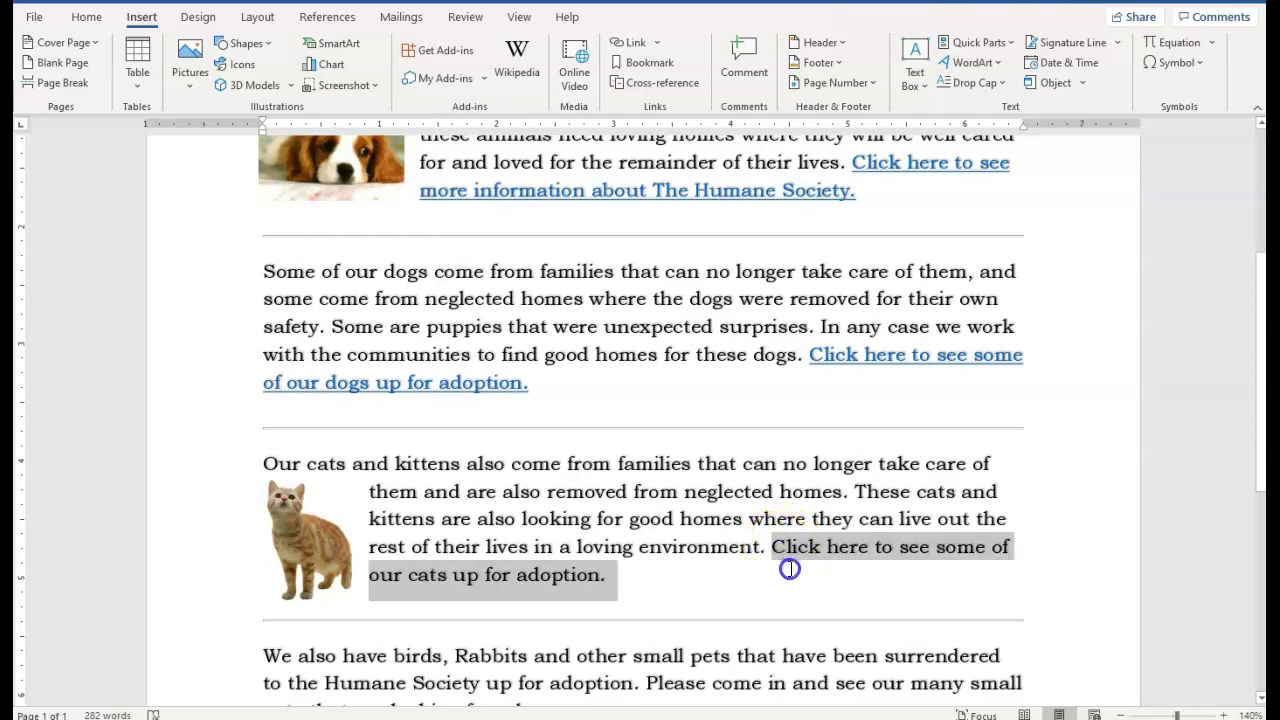
{"action": "left_click", "coordinate": [656, 44]}
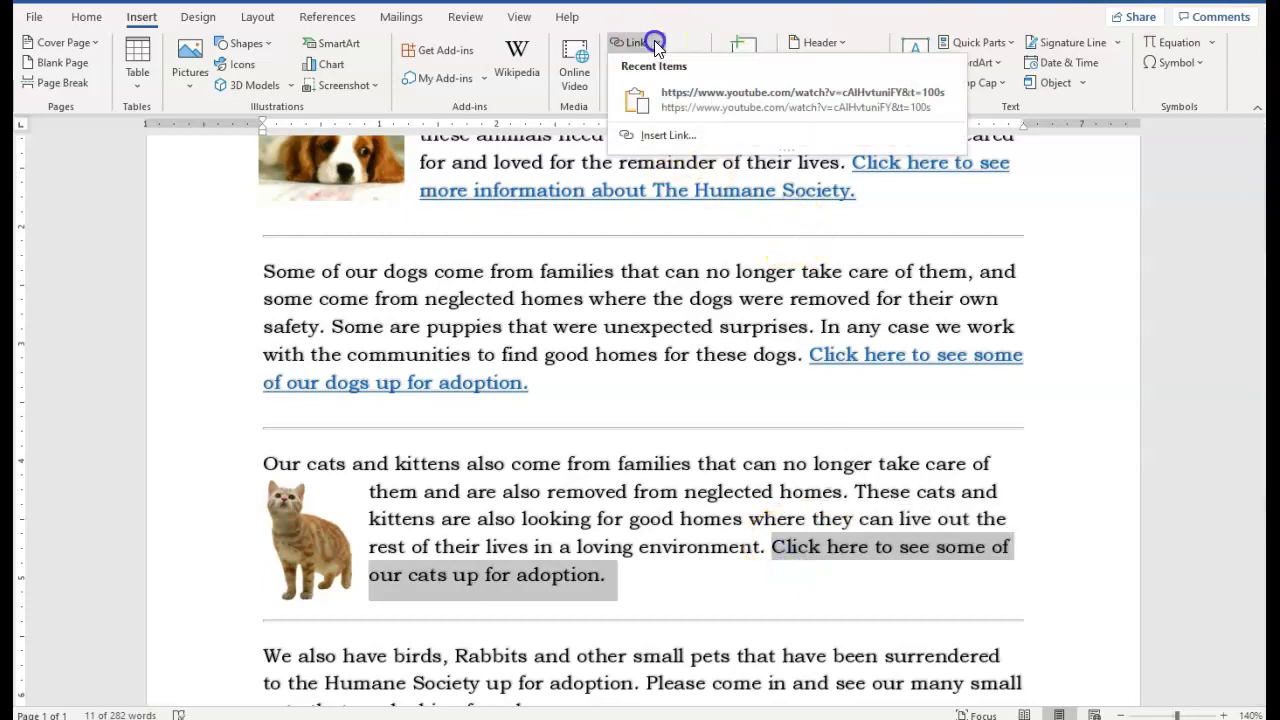
{"action": "left_click", "coordinate": [662, 135]}
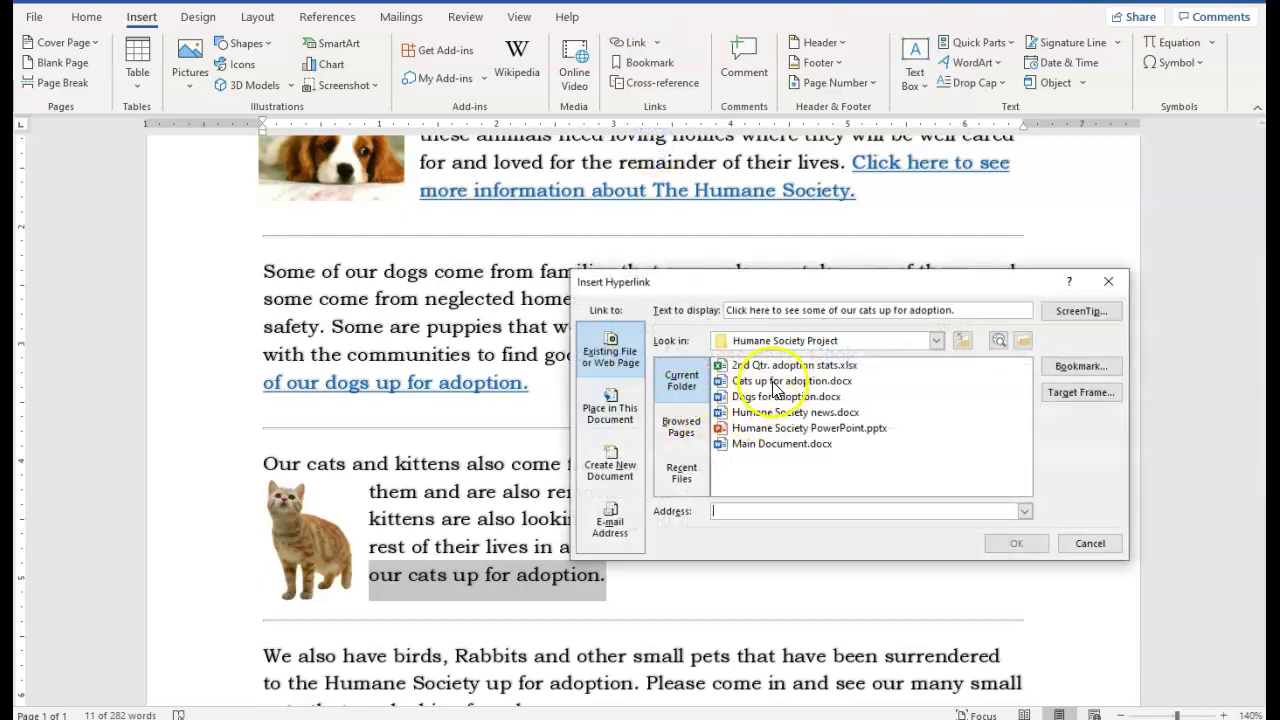
{"action": "left_click", "coordinate": [772, 381]}
{"action": "left_click", "coordinate": [1014, 545]}
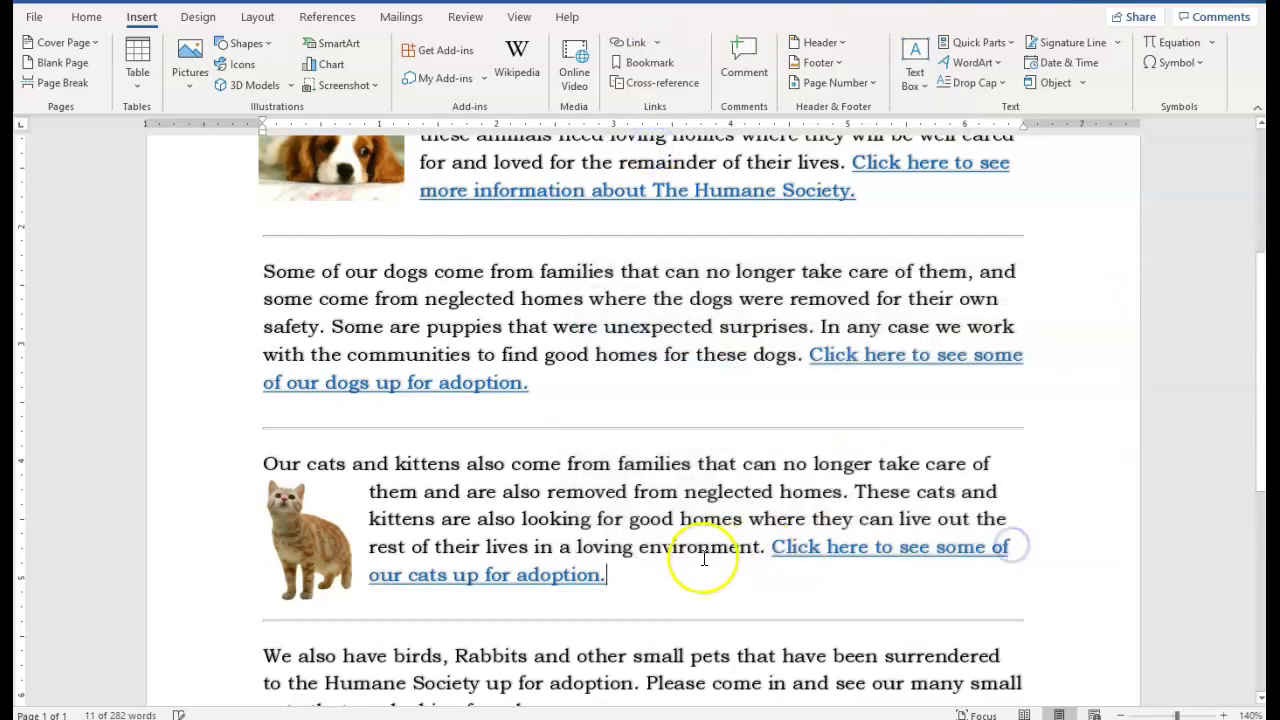
Follow the hyperlink for more information about The Humane Society and update the opened document with data from its linked files
{"action": "scroll", "coordinate": [666, 551], "scroll_direction": "down", "scroll_amount": 3}
{"action": "scroll", "coordinate": [668, 554], "scroll_direction": "down", "scroll_amount": 3}
{"action": "scroll", "coordinate": [651, 568], "scroll_direction": "up", "scroll_amount": 5}
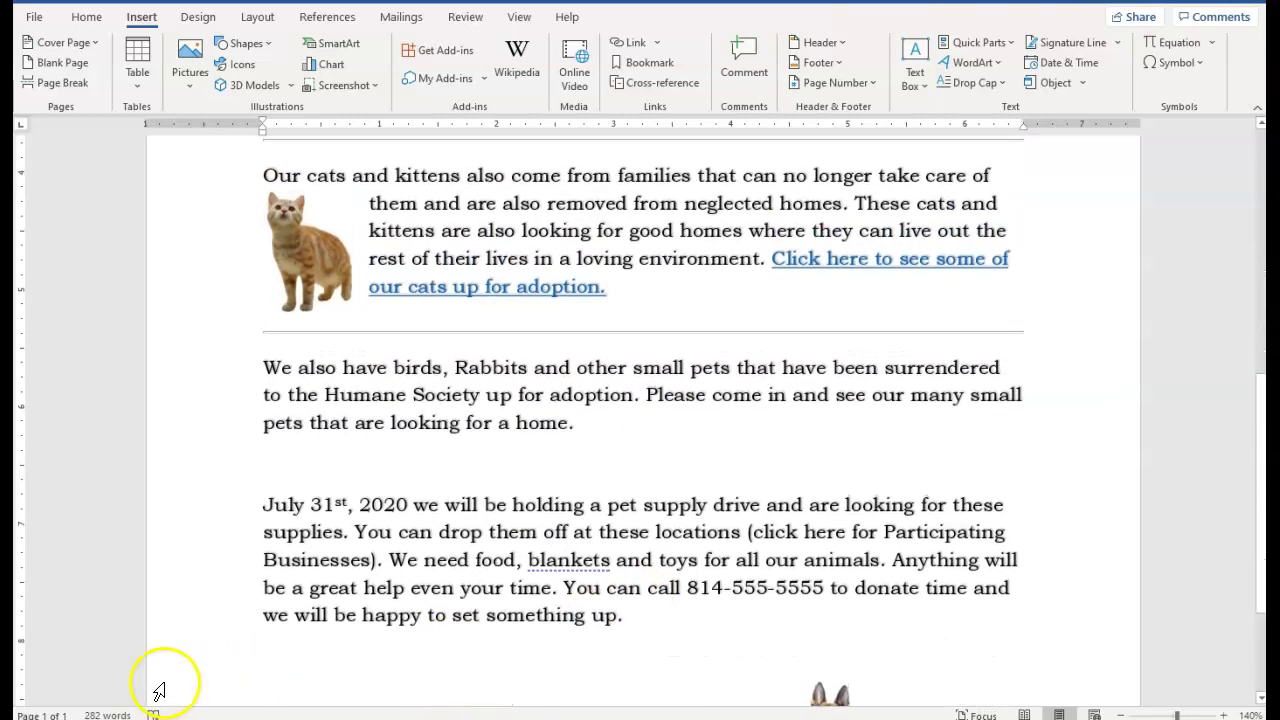
{"action": "scroll", "coordinate": [557, 513], "scroll_direction": "up", "scroll_amount": 3}
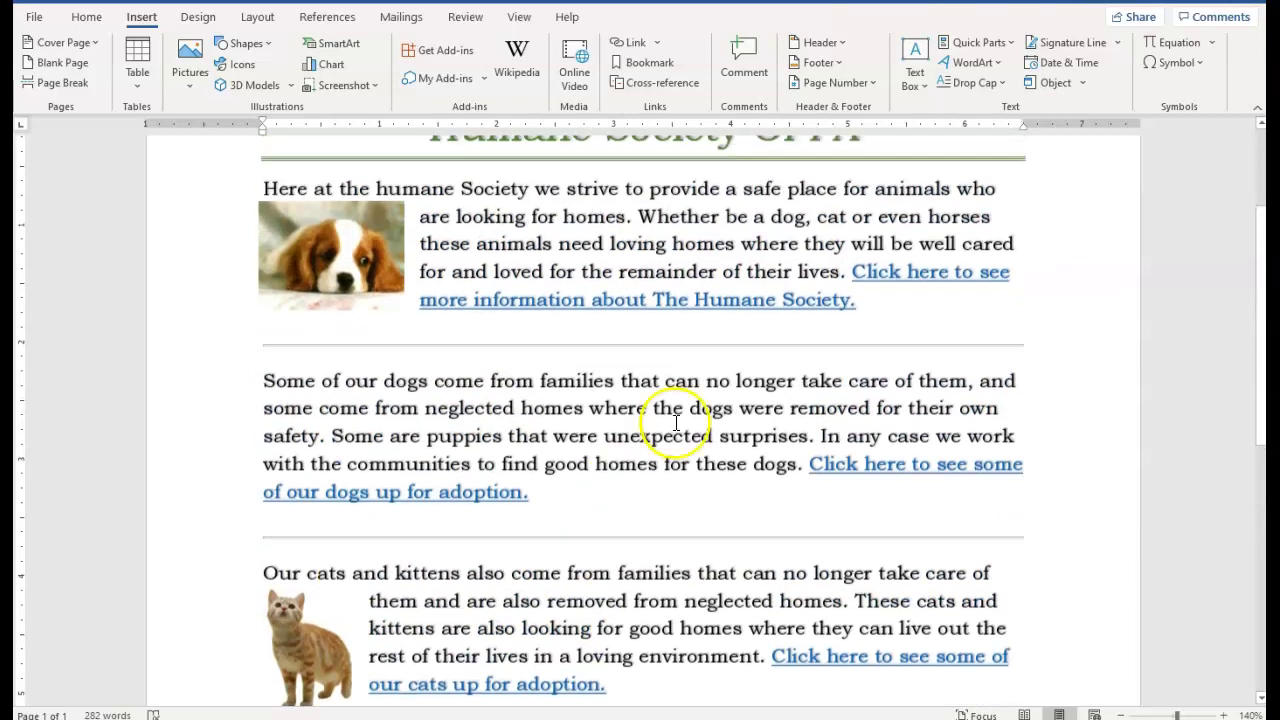
{"action": "left_click", "coordinate": [921, 287], "text": "ctrl"}
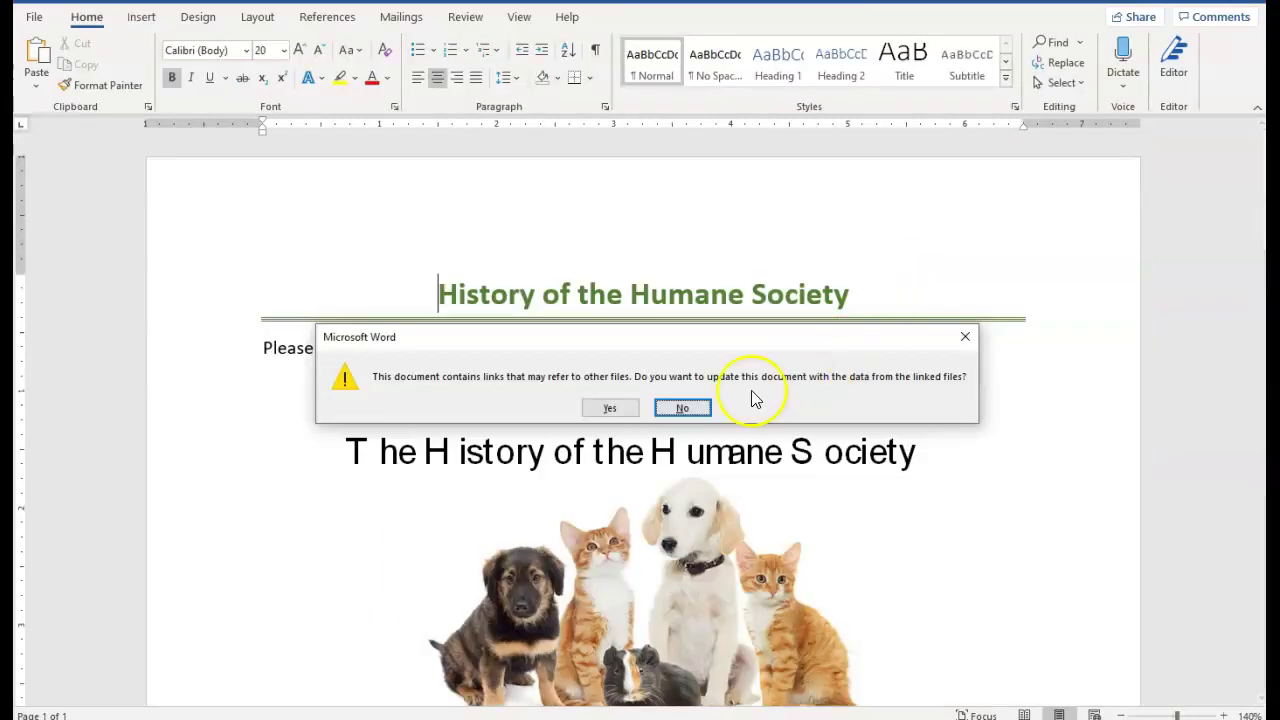
{"action": "left_click", "coordinate": [610, 409]}
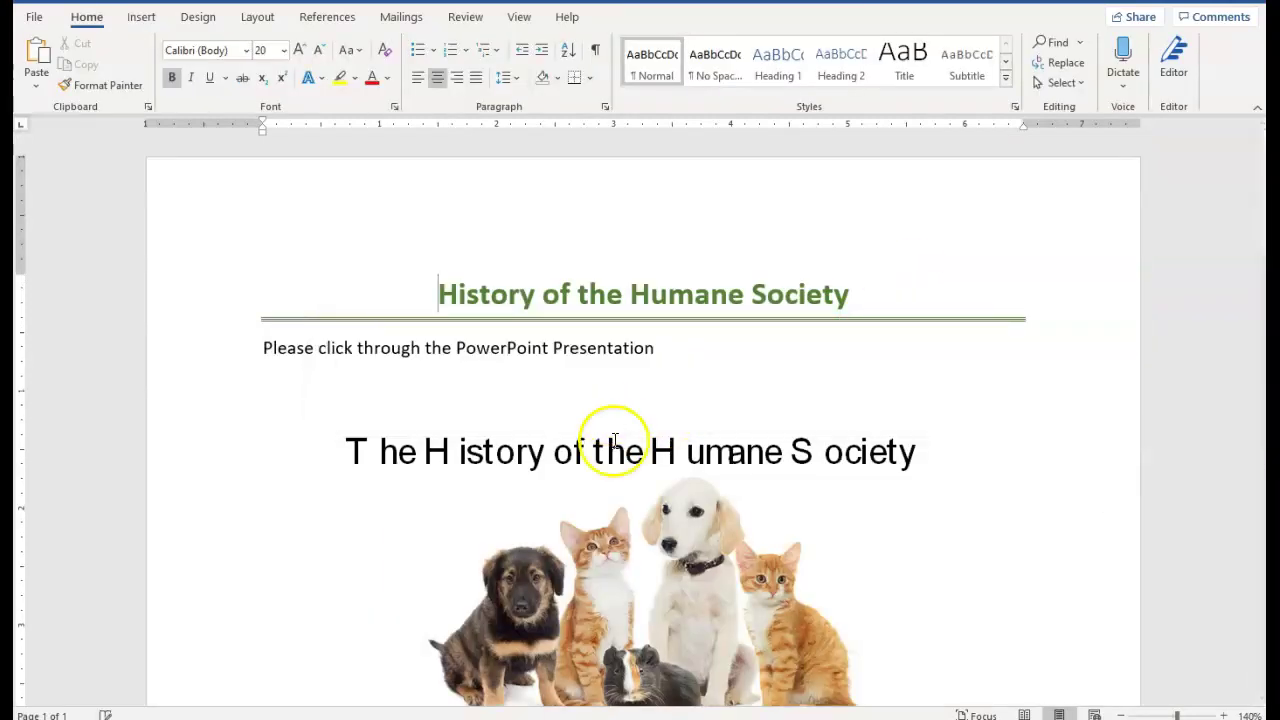
Link the word "here" in "Click here to return to main page." under Participating Businesses to Main Document.docx
{"action": "scroll", "coordinate": [700, 465], "scroll_direction": "down", "scroll_amount": 1}
{"action": "scroll", "coordinate": [514, 300], "scroll_direction": "down", "scroll_amount": 9}
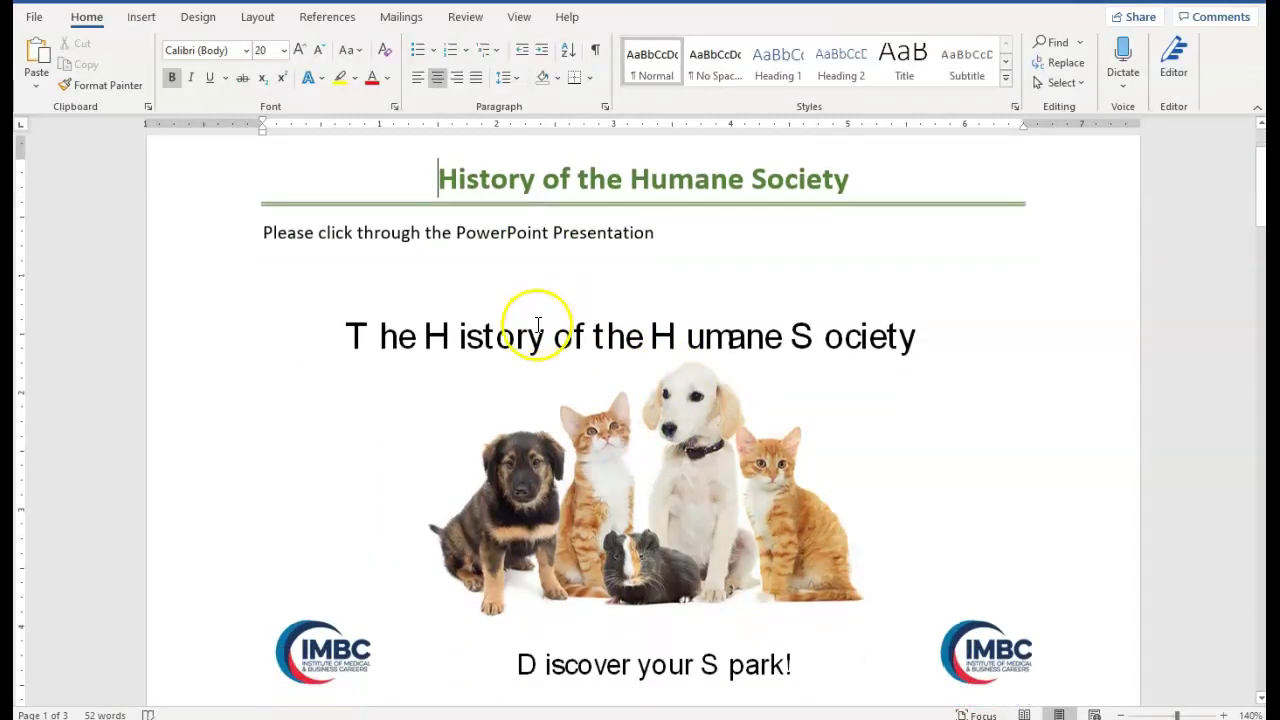
{"action": "scroll", "coordinate": [524, 390], "scroll_direction": "down", "scroll_amount": 8}
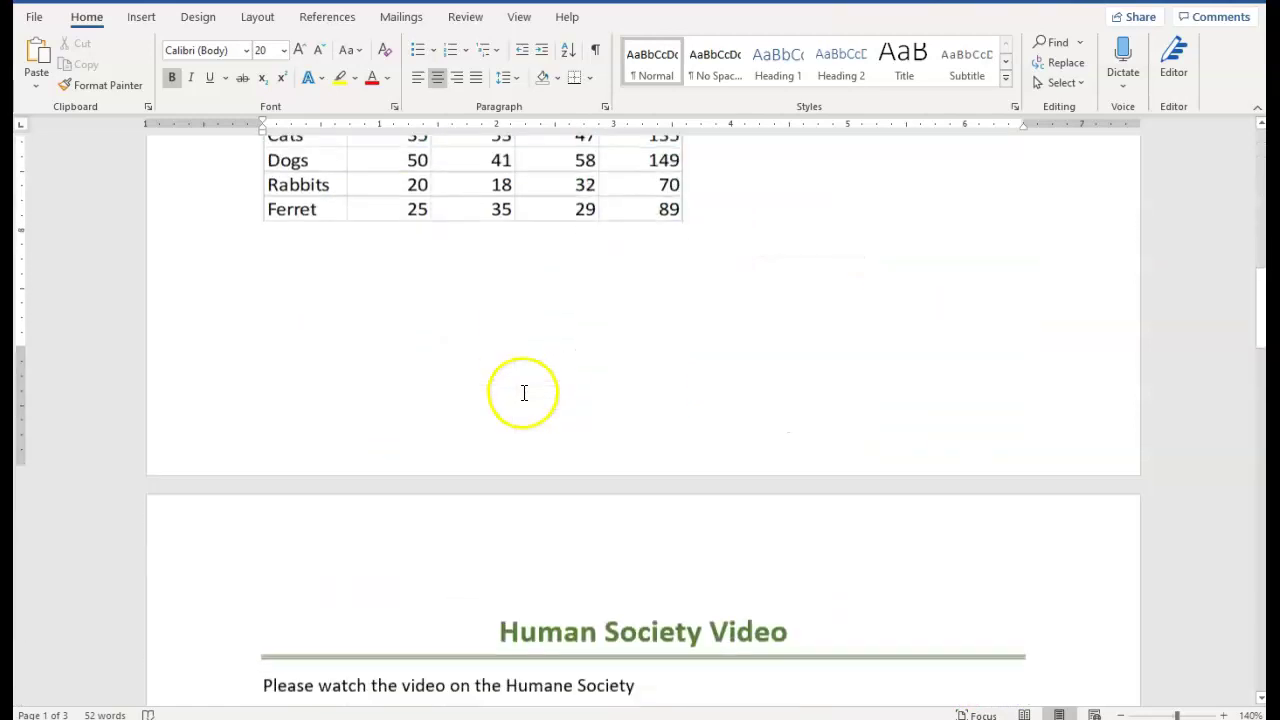
{"action": "left_click_drag", "start_coordinate": [1258, 323], "coordinate": [1257, 543]}
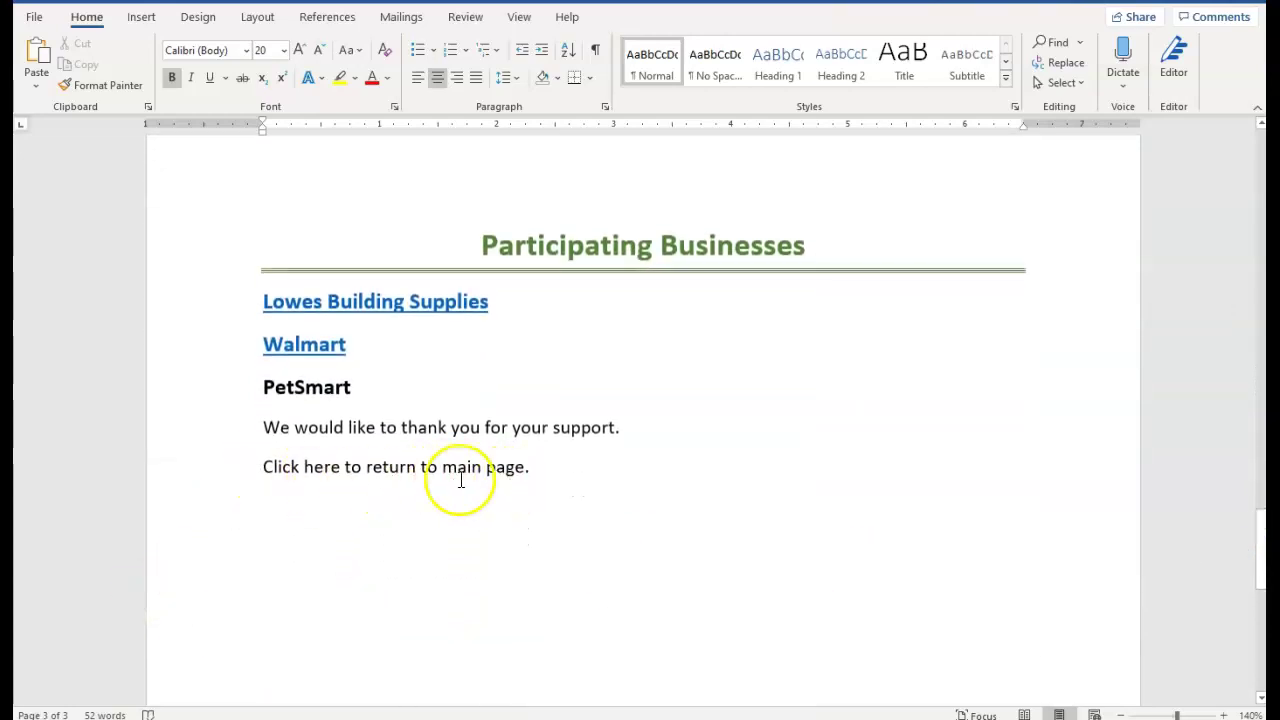
{"action": "double_click", "coordinate": [324, 469]}
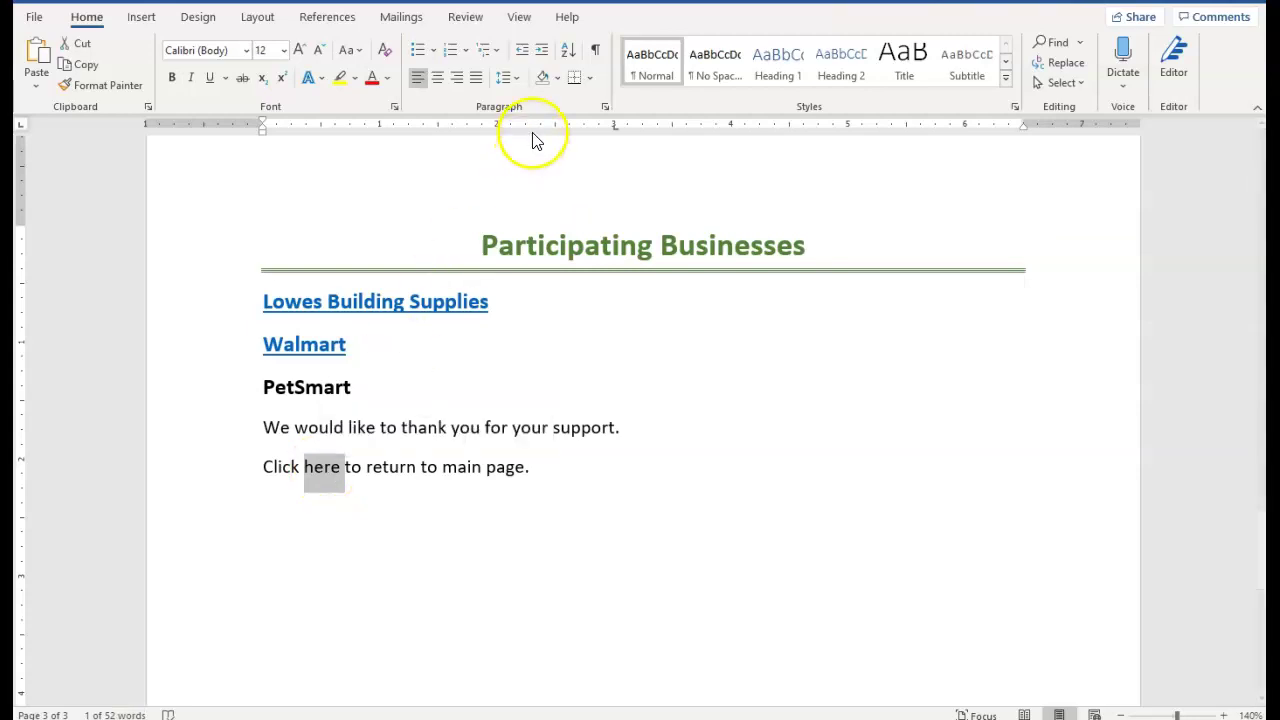
{"action": "left_click", "coordinate": [142, 18]}
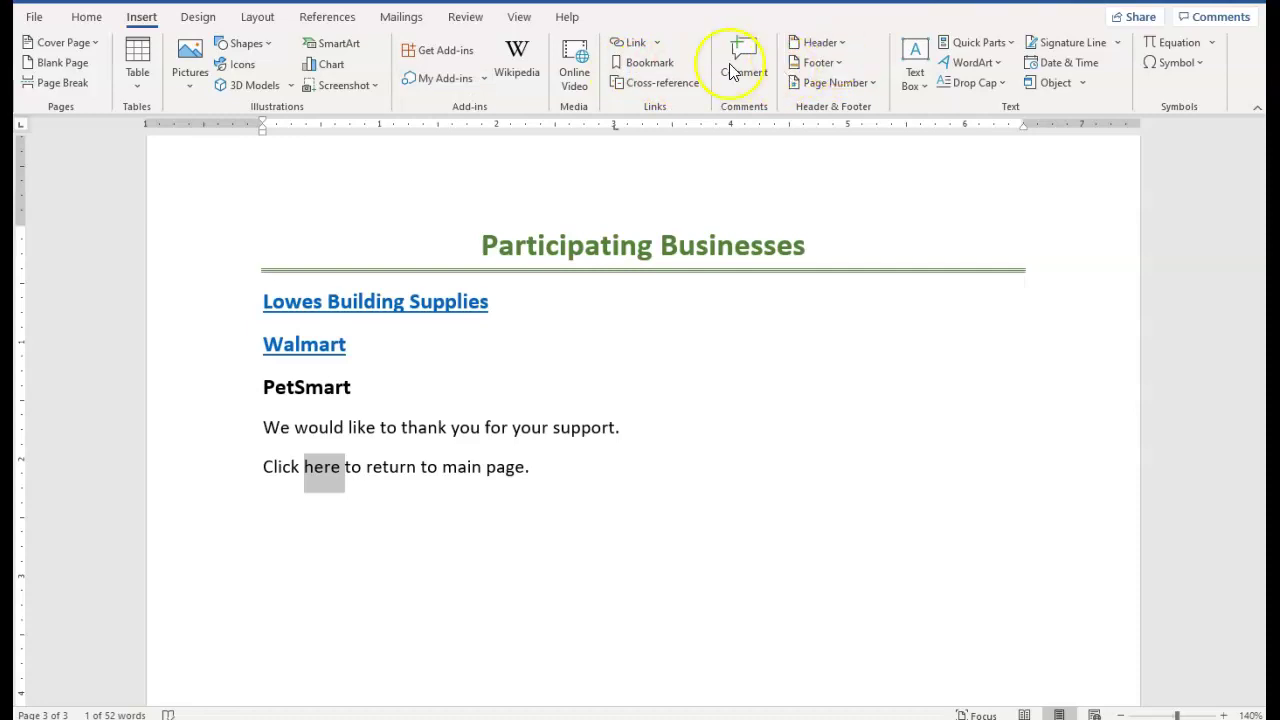
{"action": "left_click", "coordinate": [657, 43]}
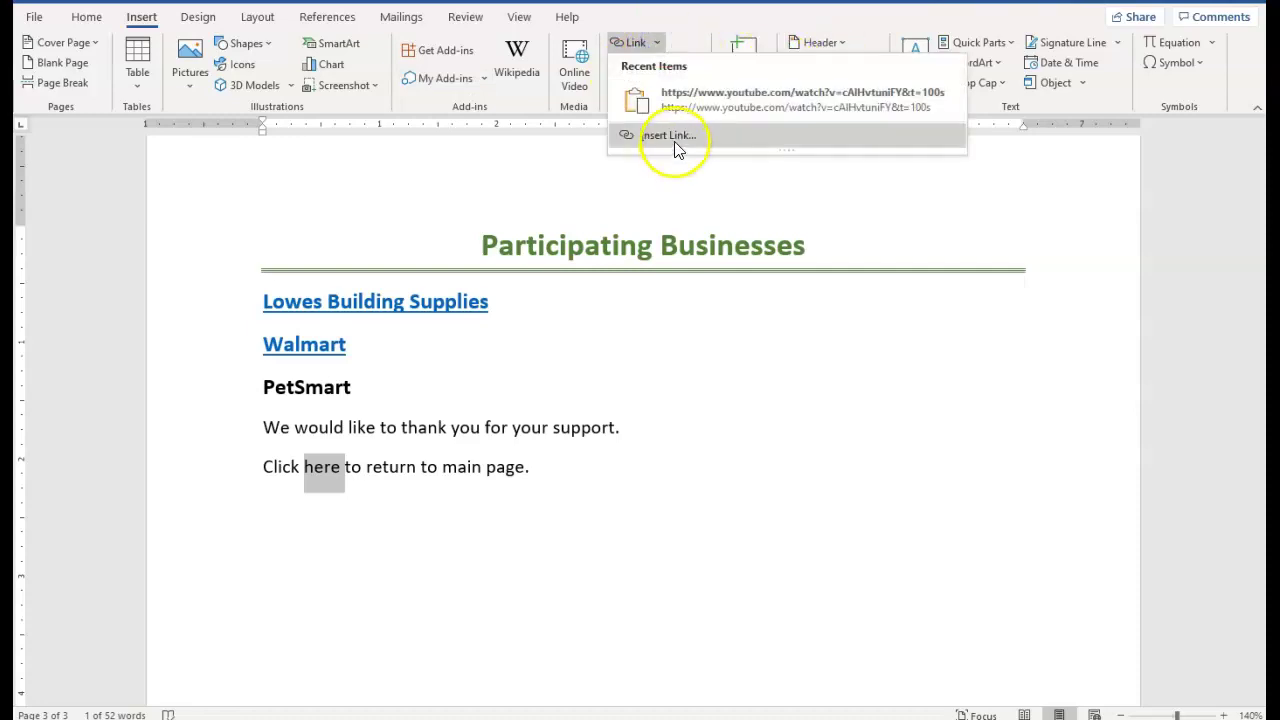
{"action": "left_click", "coordinate": [666, 131]}
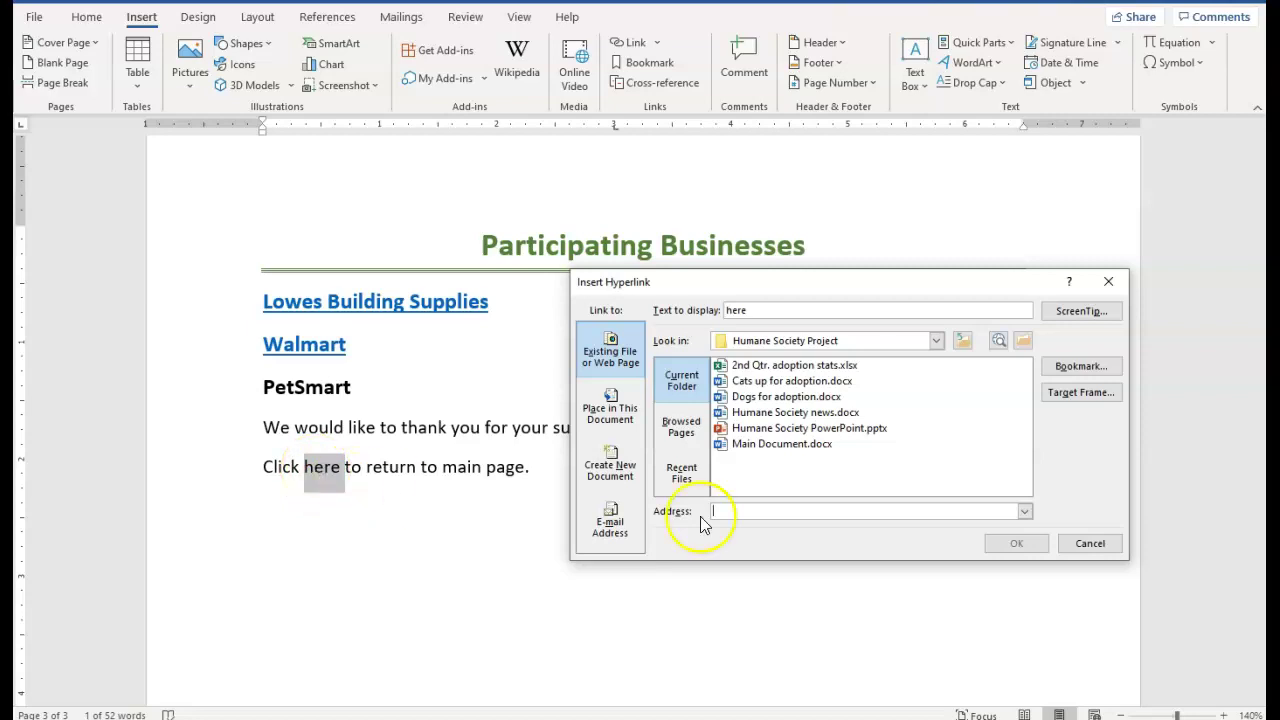
{"action": "left_click", "coordinate": [782, 448]}
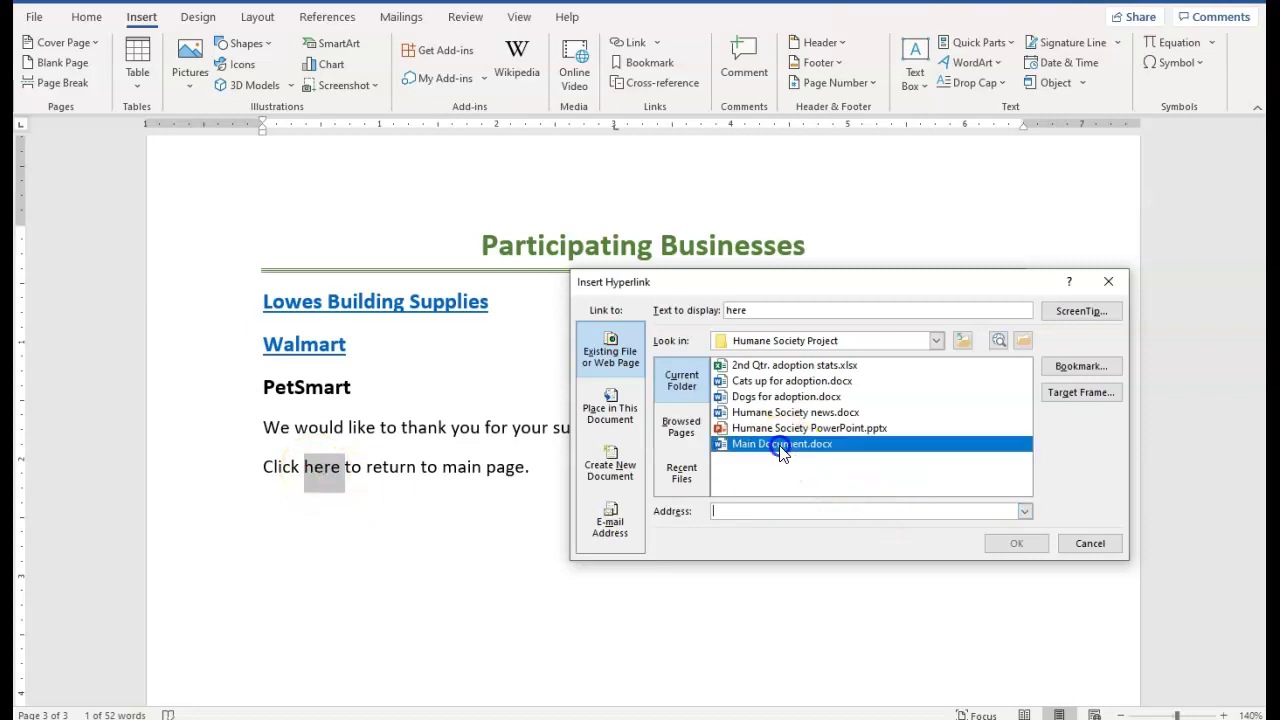
{"action": "left_click", "coordinate": [1018, 543]}
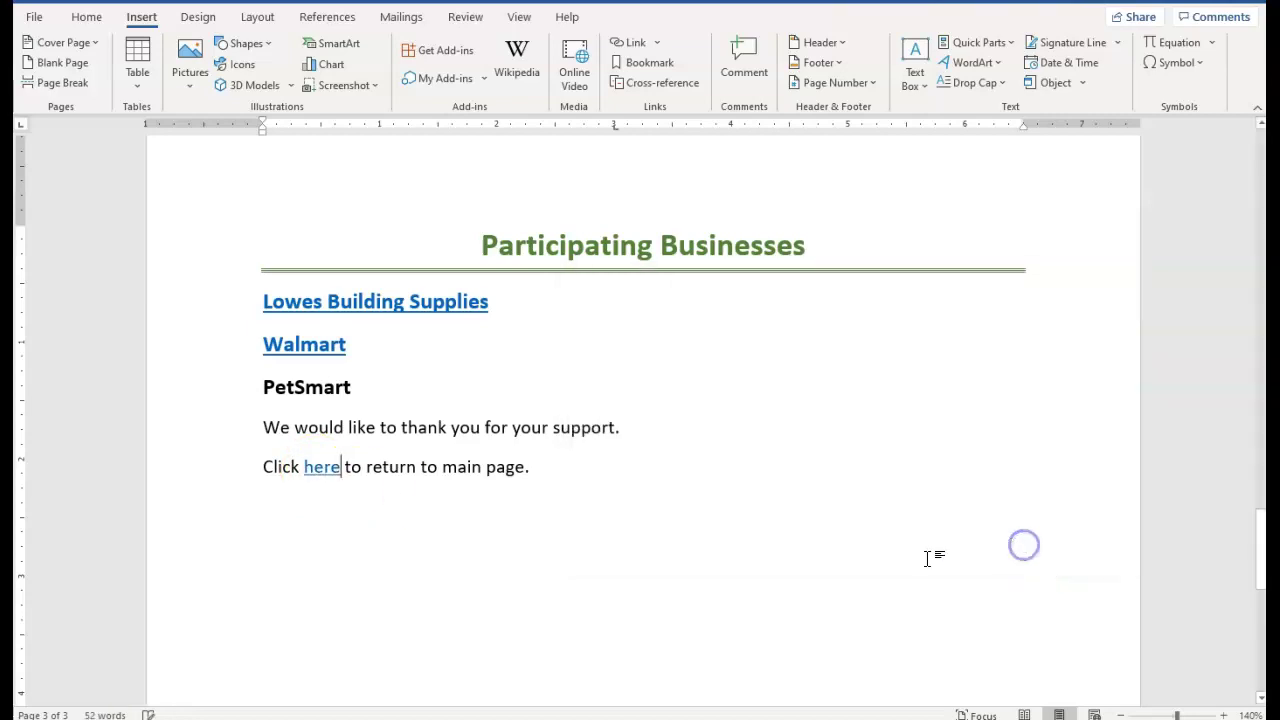
Test the return link under Participating Businesses, and follow the main document's link for more information about The Humane Society
{"action": "left_click", "coordinate": [322, 467], "text": "ctrl"}
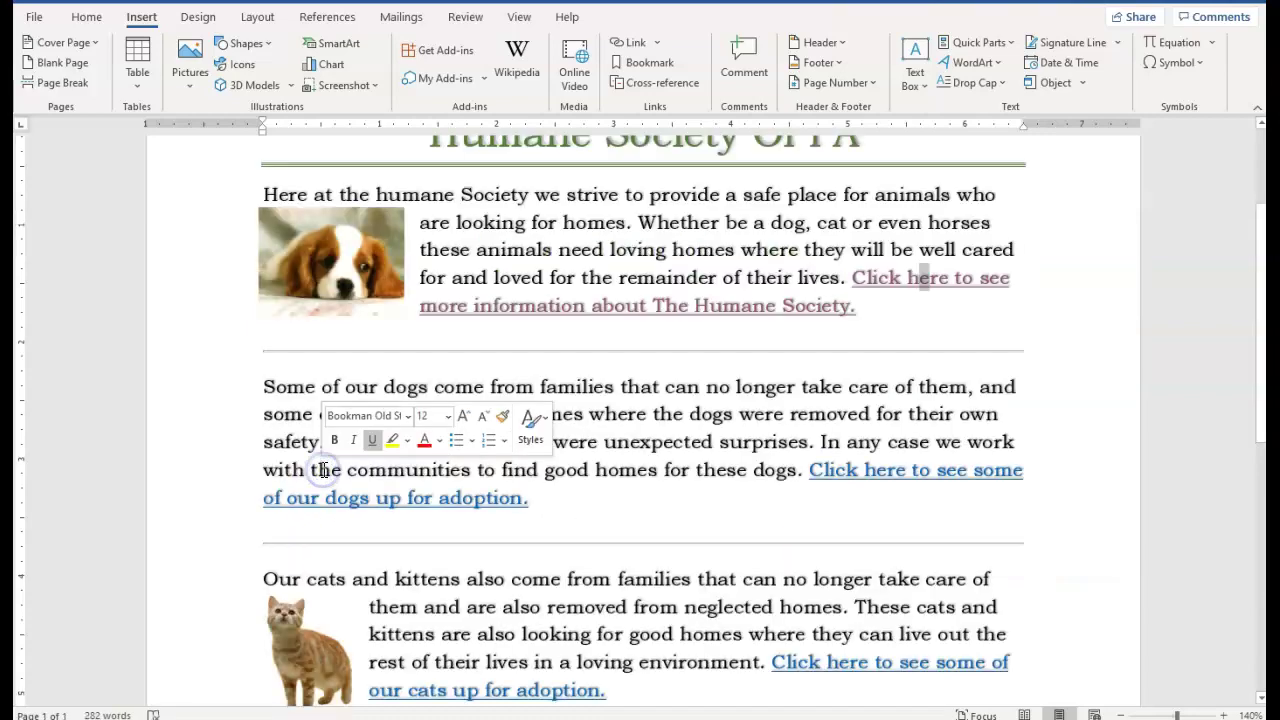
{"action": "scroll", "coordinate": [638, 396], "scroll_direction": "up", "scroll_amount": 1}
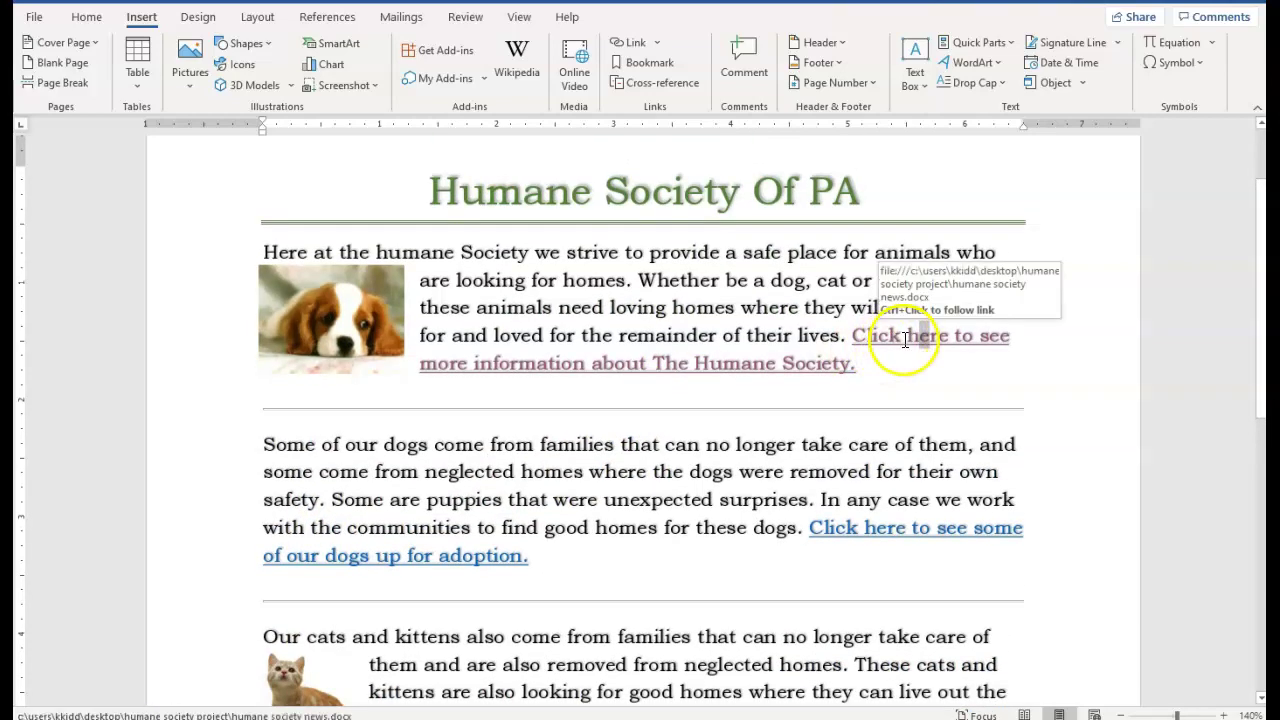
{"action": "left_click", "coordinate": [905, 340], "text": "ctrl"}
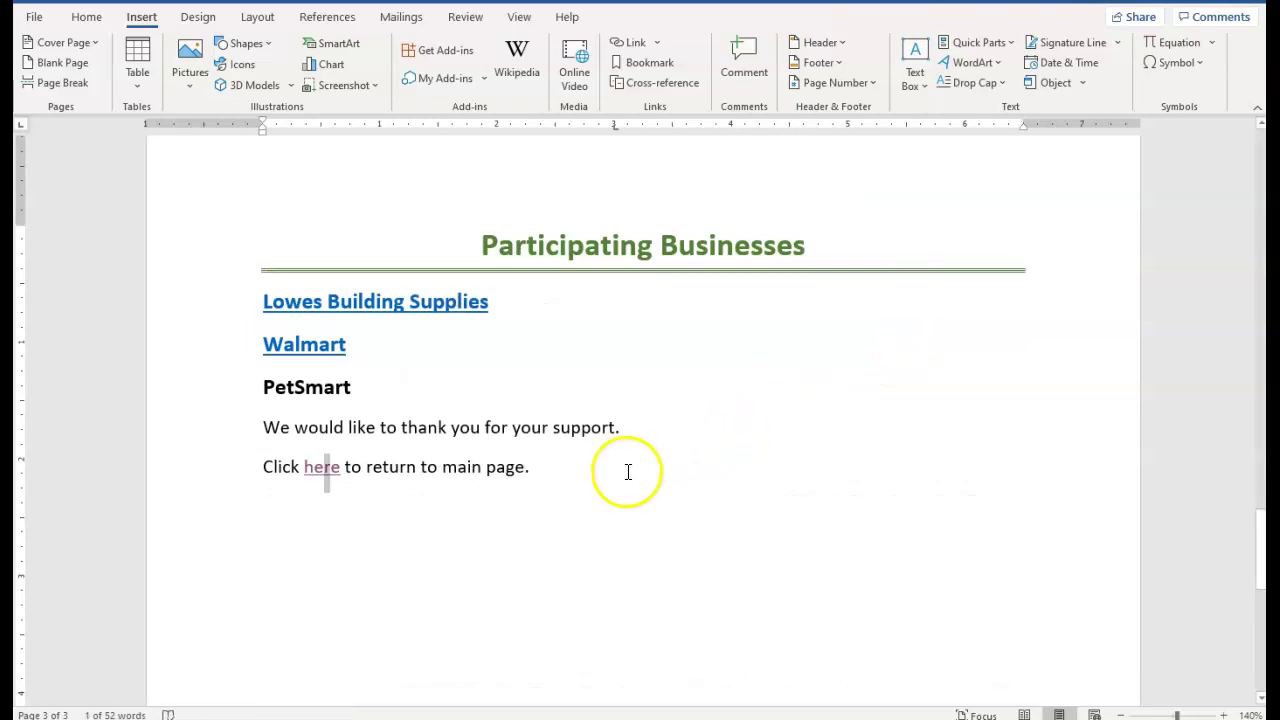
Look through the news document from the History of the Humane Society page down and follow its link back to the main page
{"action": "scroll", "coordinate": [628, 471], "scroll_direction": "up", "scroll_amount": 3}
{"action": "scroll", "coordinate": [628, 471], "scroll_direction": "up", "scroll_amount": 4}
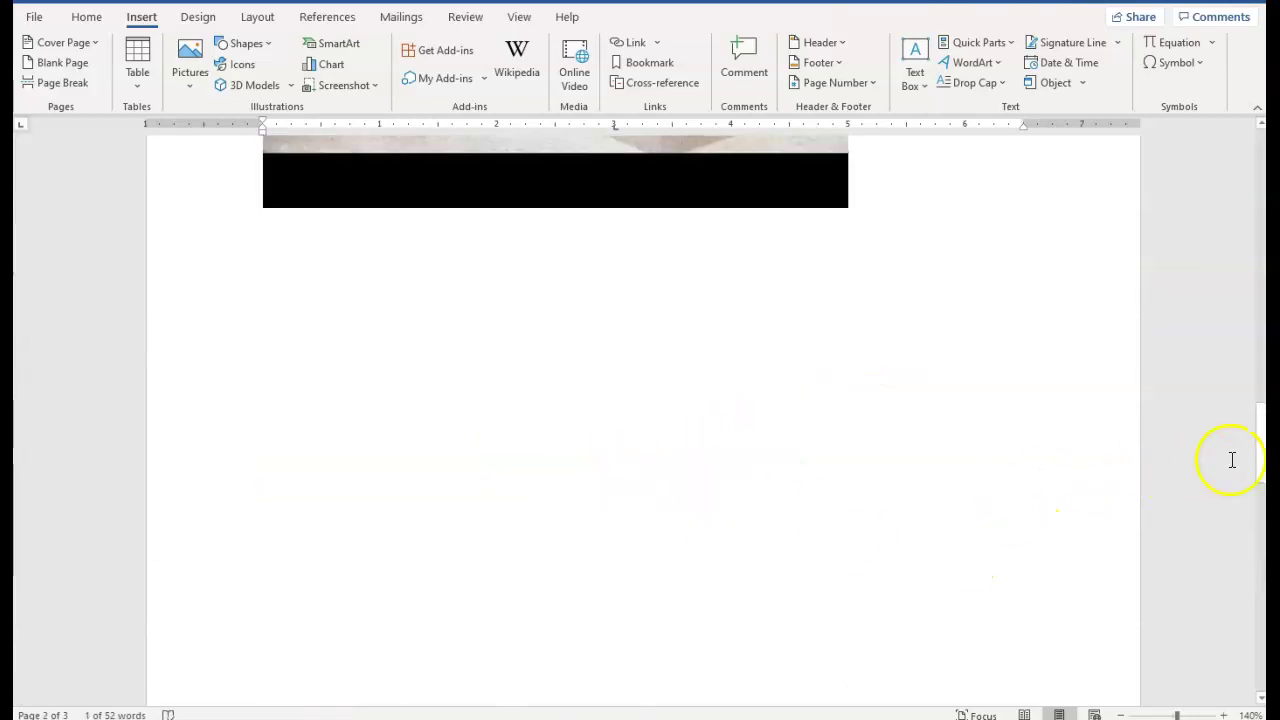
{"action": "left_click", "coordinate": [1262, 455]}
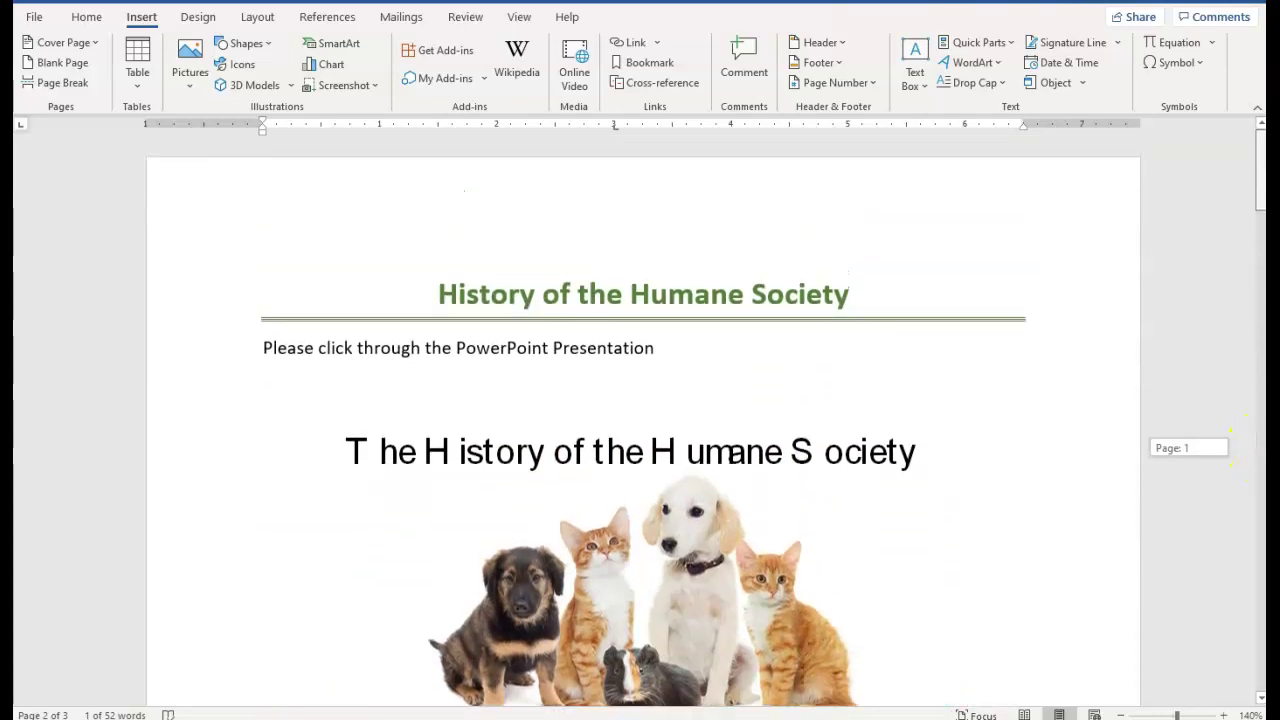
{"action": "left_click_drag", "start_coordinate": [1261, 178], "coordinate": [1205, 567]}
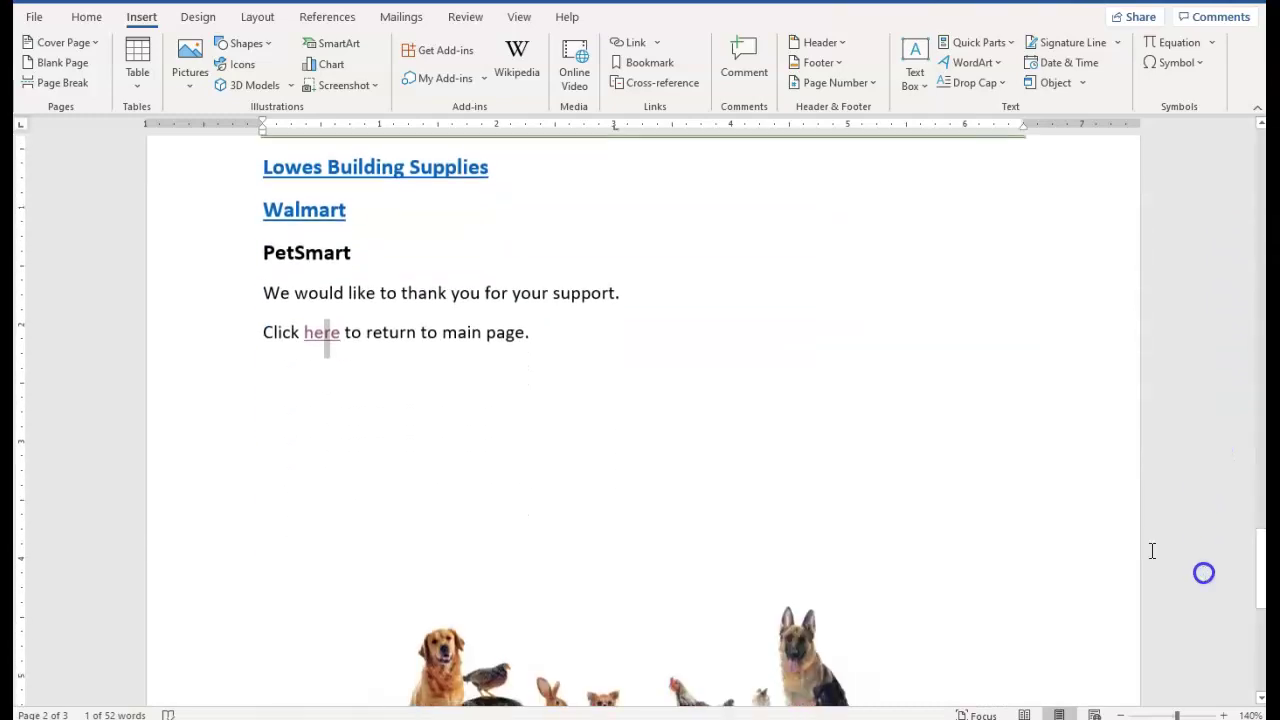
{"action": "left_click", "coordinate": [337, 437]}
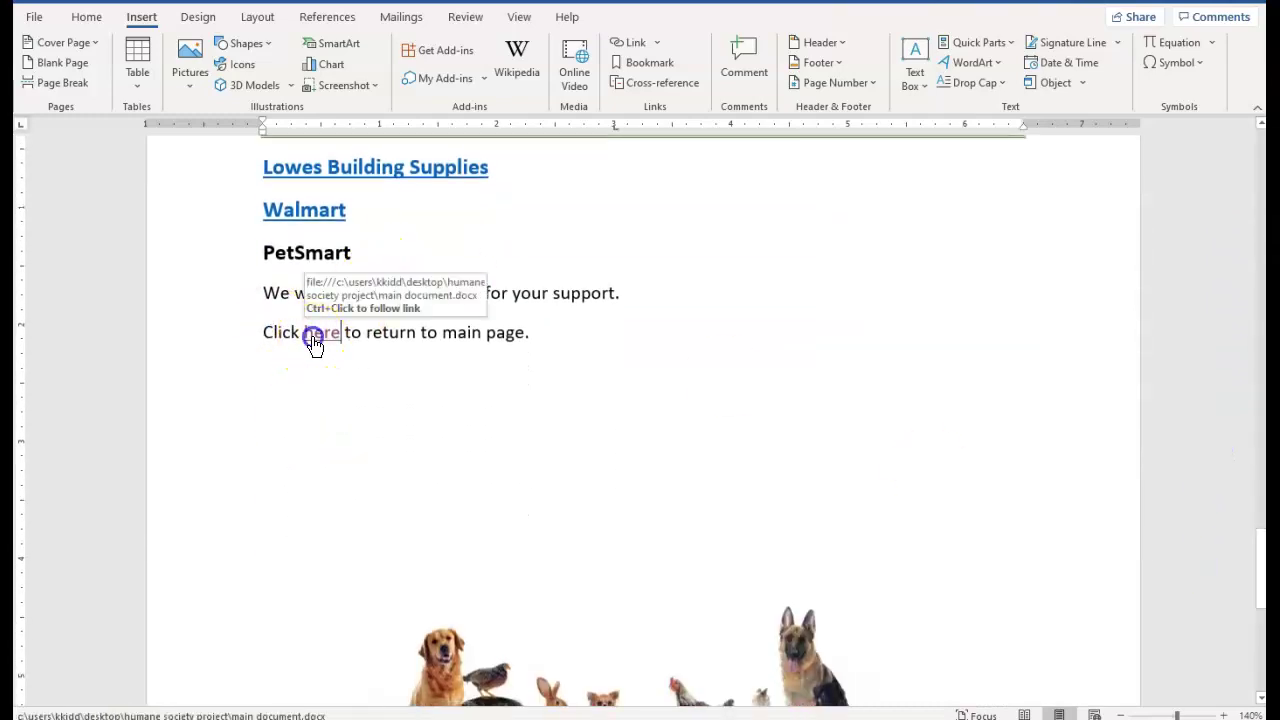
{"action": "left_click", "coordinate": [313, 338], "text": "ctrl"}
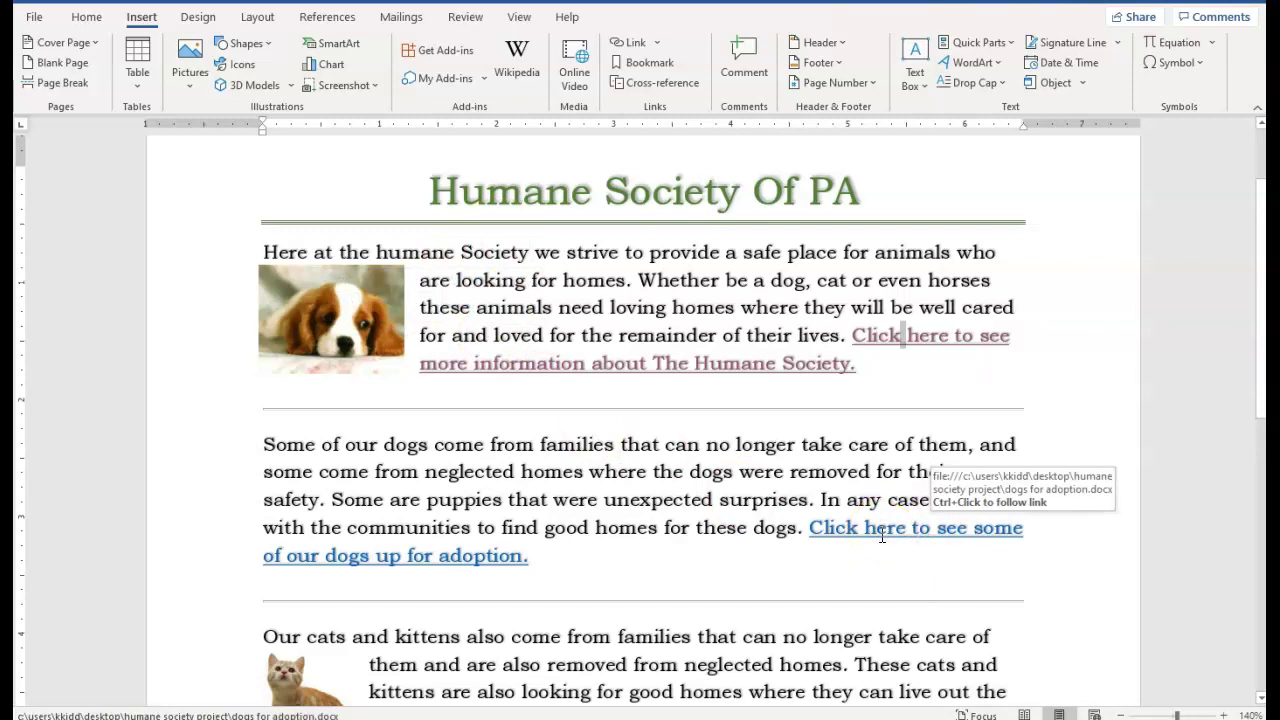
Open the dogs adoption document through its hyperlink and point the "here" return link at its end to Main Document.docx
{"action": "left_click", "coordinate": [882, 540], "text": "ctrl"}
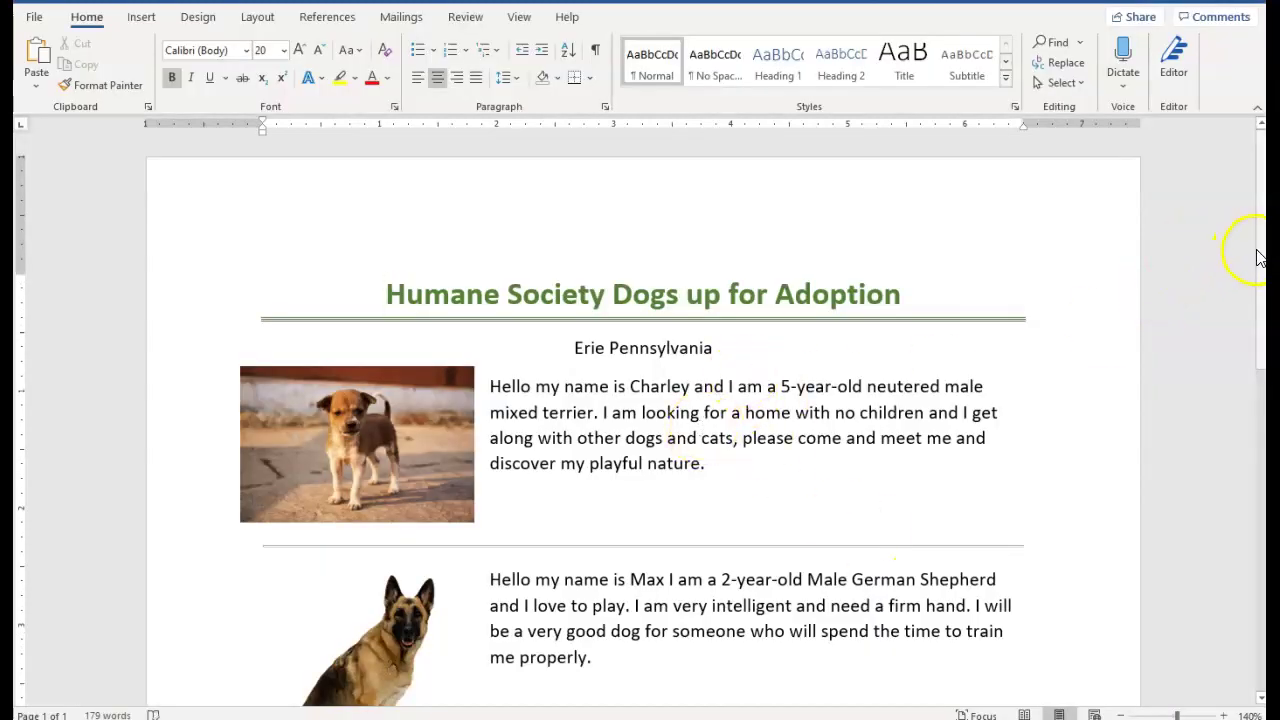
{"action": "left_click_drag", "start_coordinate": [1260, 252], "coordinate": [1220, 549]}
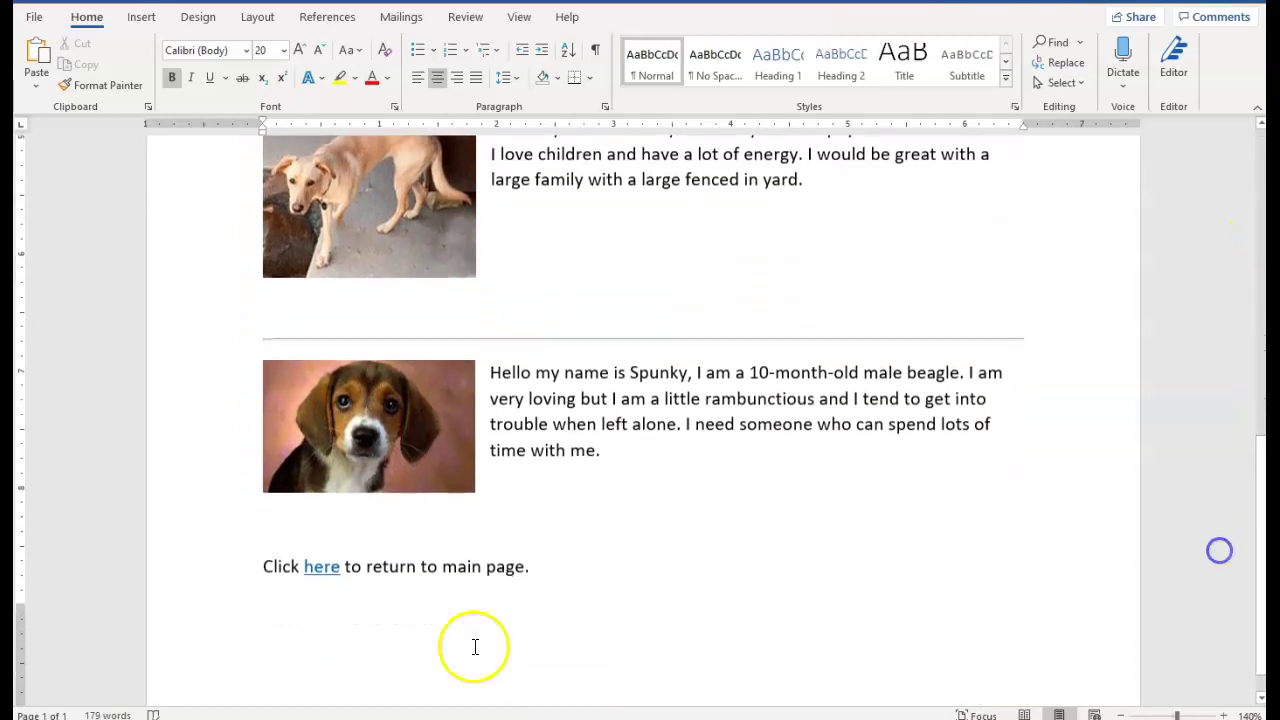
{"action": "left_click", "coordinate": [320, 567]}
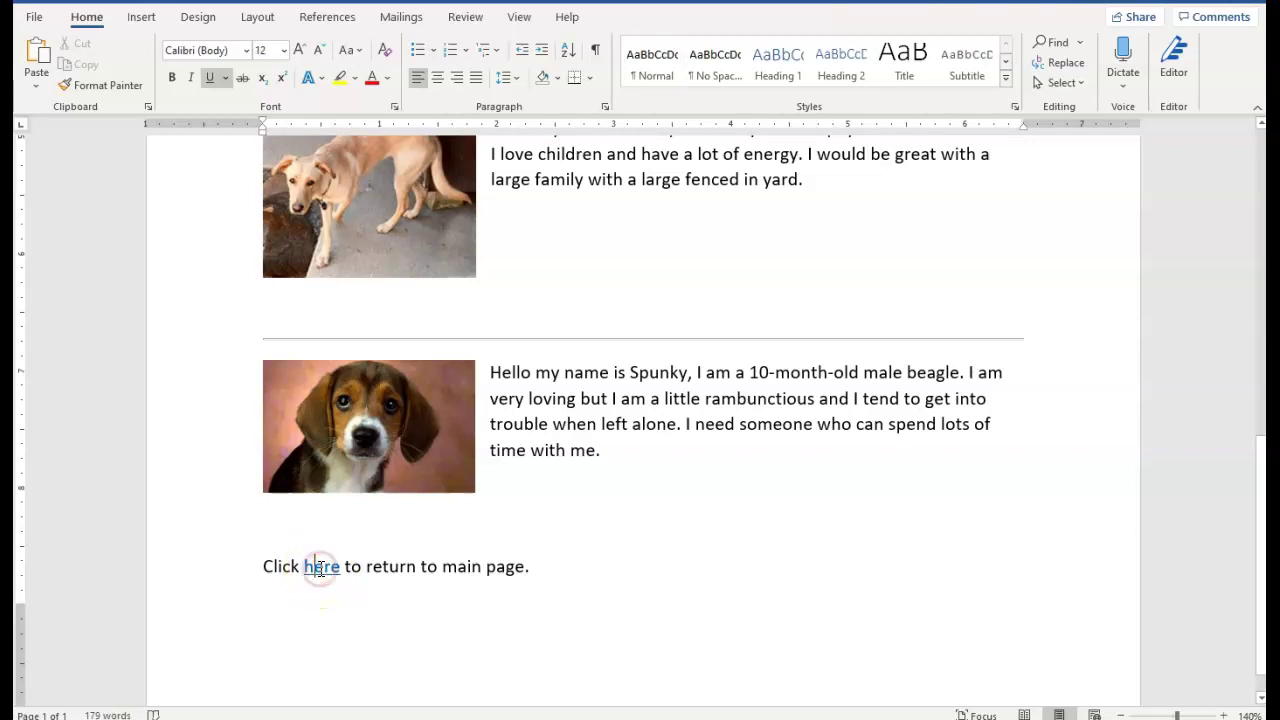
{"action": "right_click", "coordinate": [320, 568]}
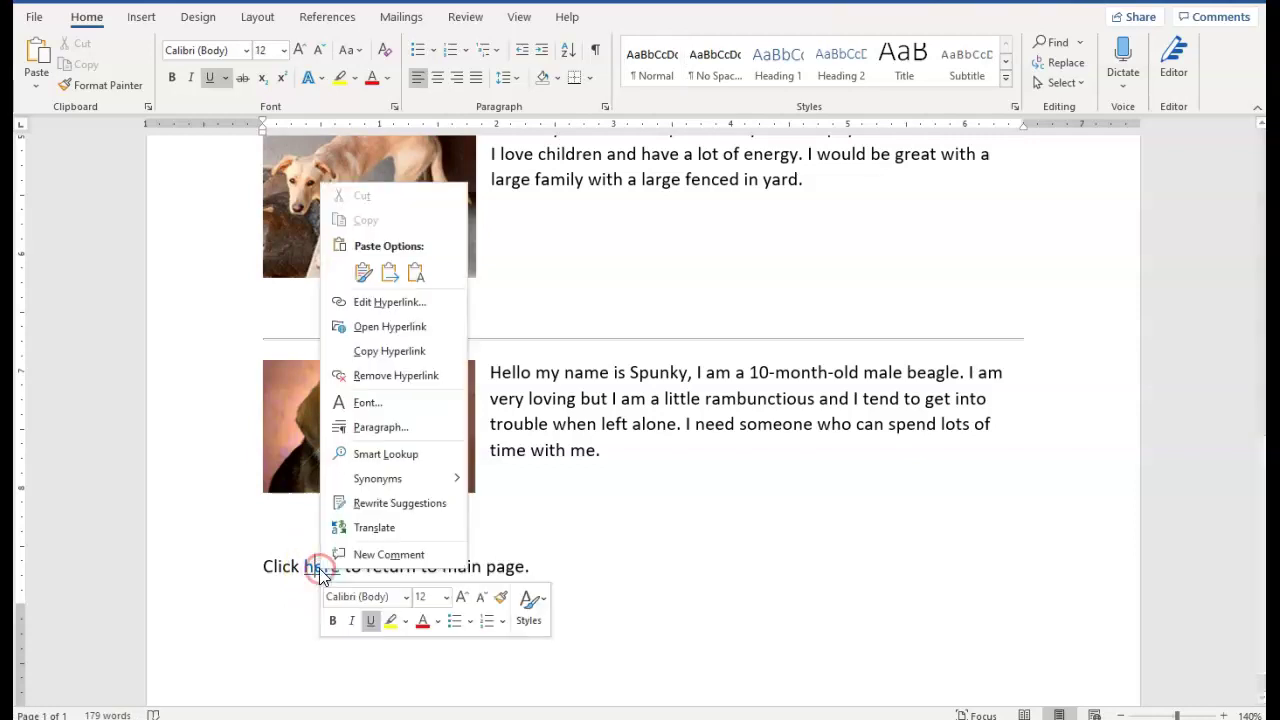
{"action": "left_click", "coordinate": [388, 303]}
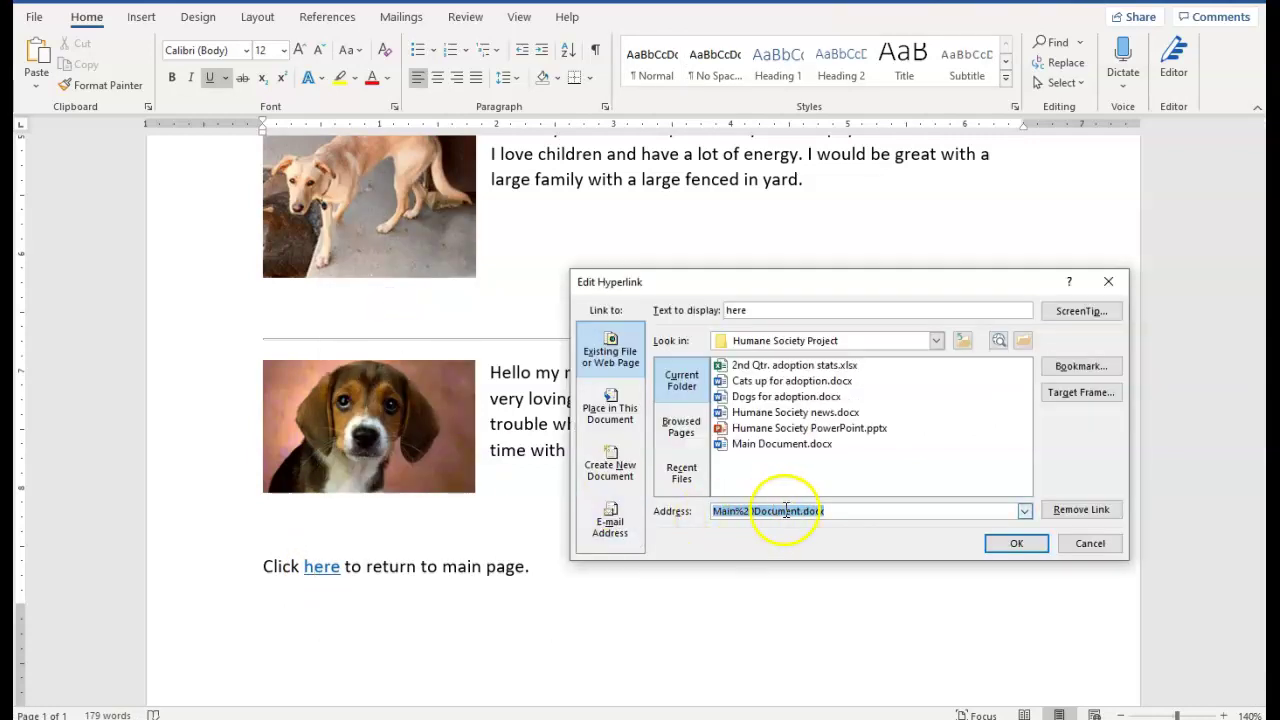
{"action": "left_click", "coordinate": [743, 449]}
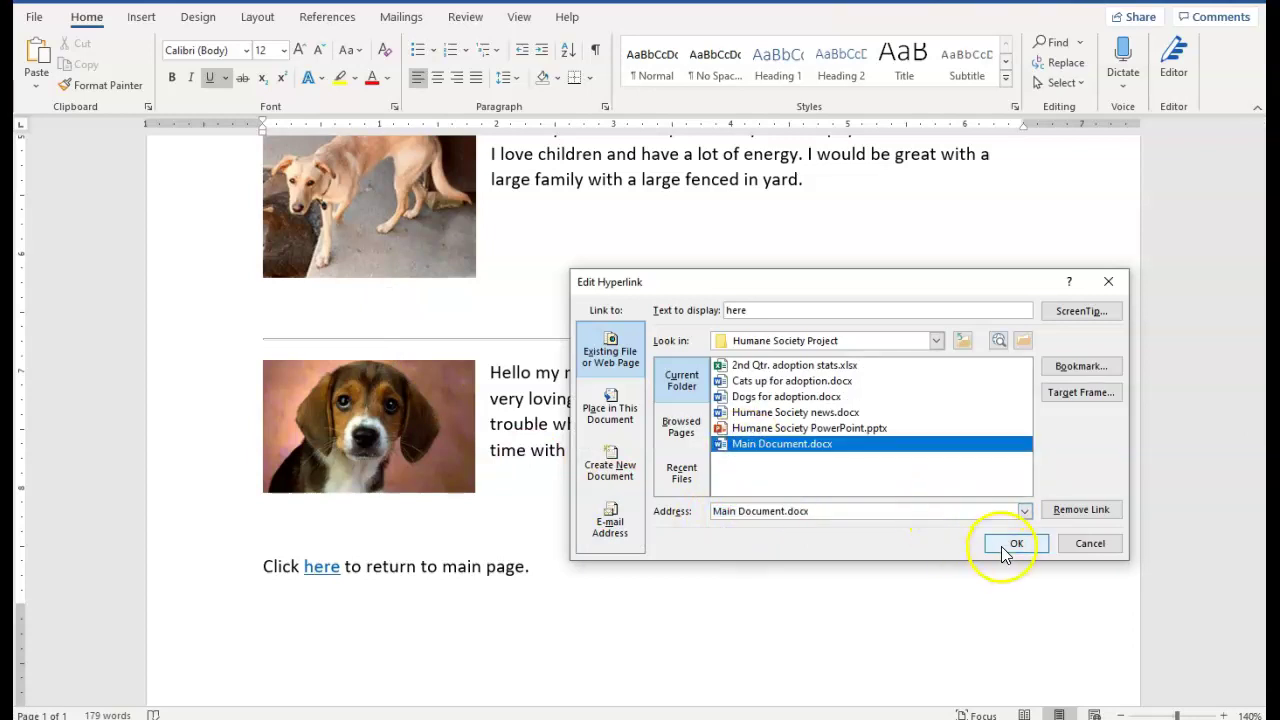
{"action": "left_click", "coordinate": [1012, 546]}
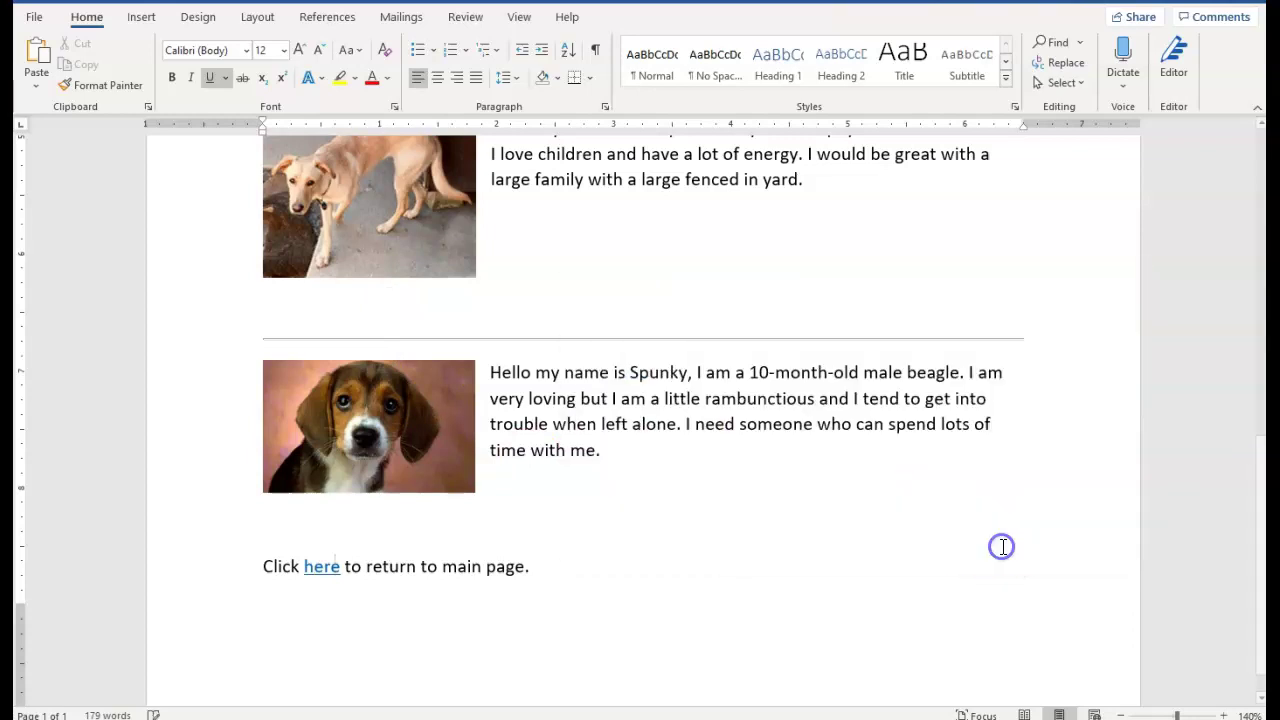
Test the dogs document's return link and look over the dog and cat adoption sections of the main document
{"action": "left_click", "coordinate": [321, 567], "text": "ctrl"}
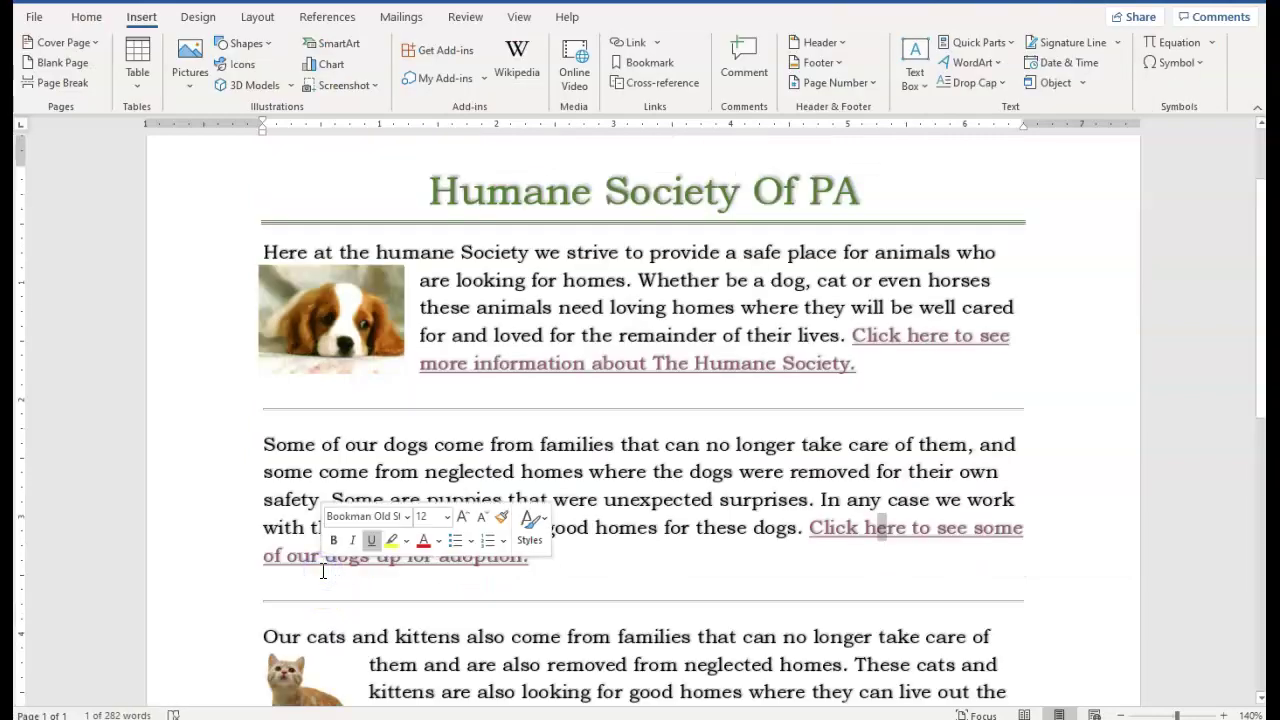
{"action": "left_click", "coordinate": [632, 572]}
{"action": "scroll", "coordinate": [626, 571], "scroll_direction": "down", "scroll_amount": 3}
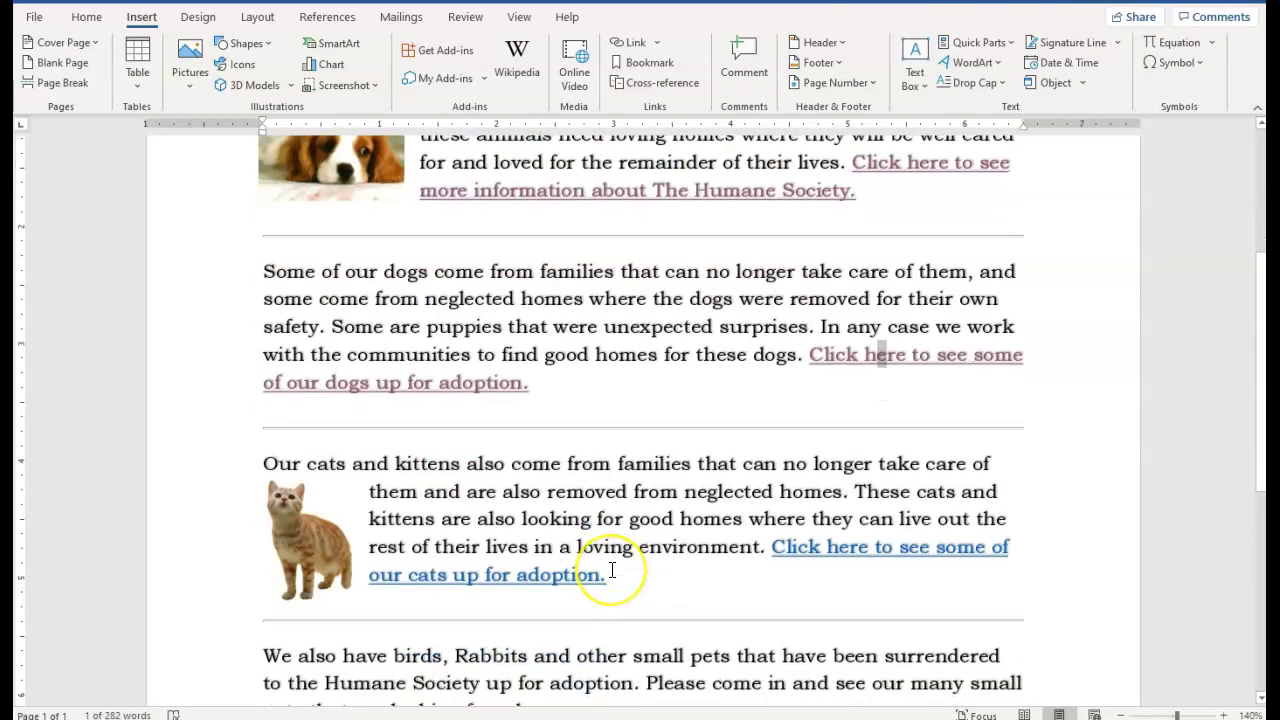
{"action": "scroll", "coordinate": [612, 571], "scroll_direction": "up", "scroll_amount": 2}
{"action": "scroll", "coordinate": [610, 570], "scroll_direction": "up", "scroll_amount": 1}
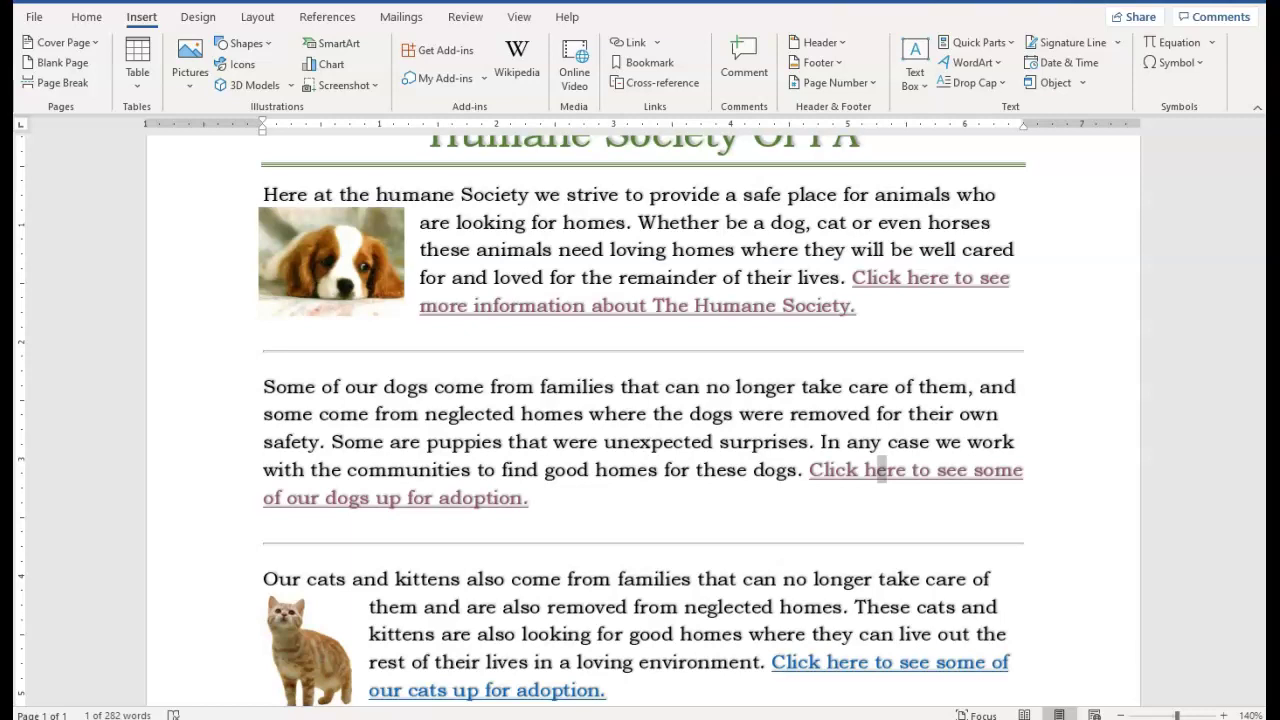
{"action": "scroll", "coordinate": [523, 632], "scroll_direction": "up", "scroll_amount": 2}
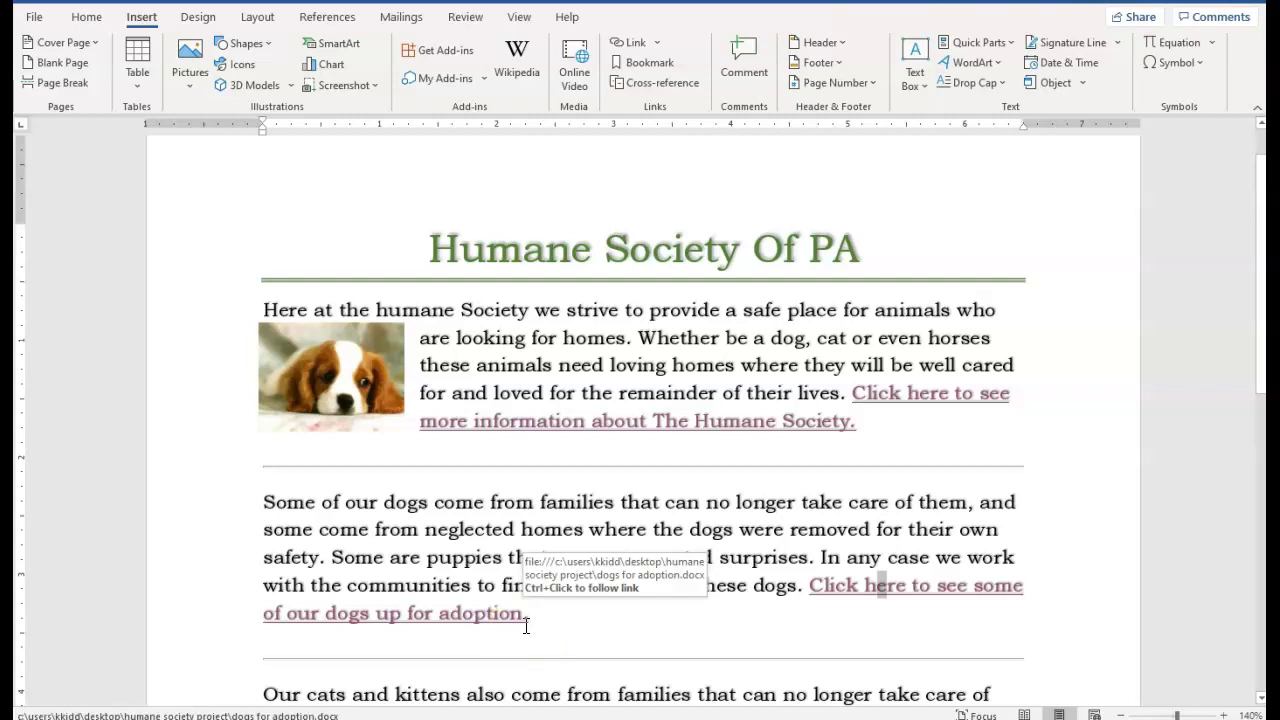
{"action": "left_click", "coordinate": [646, 626]}
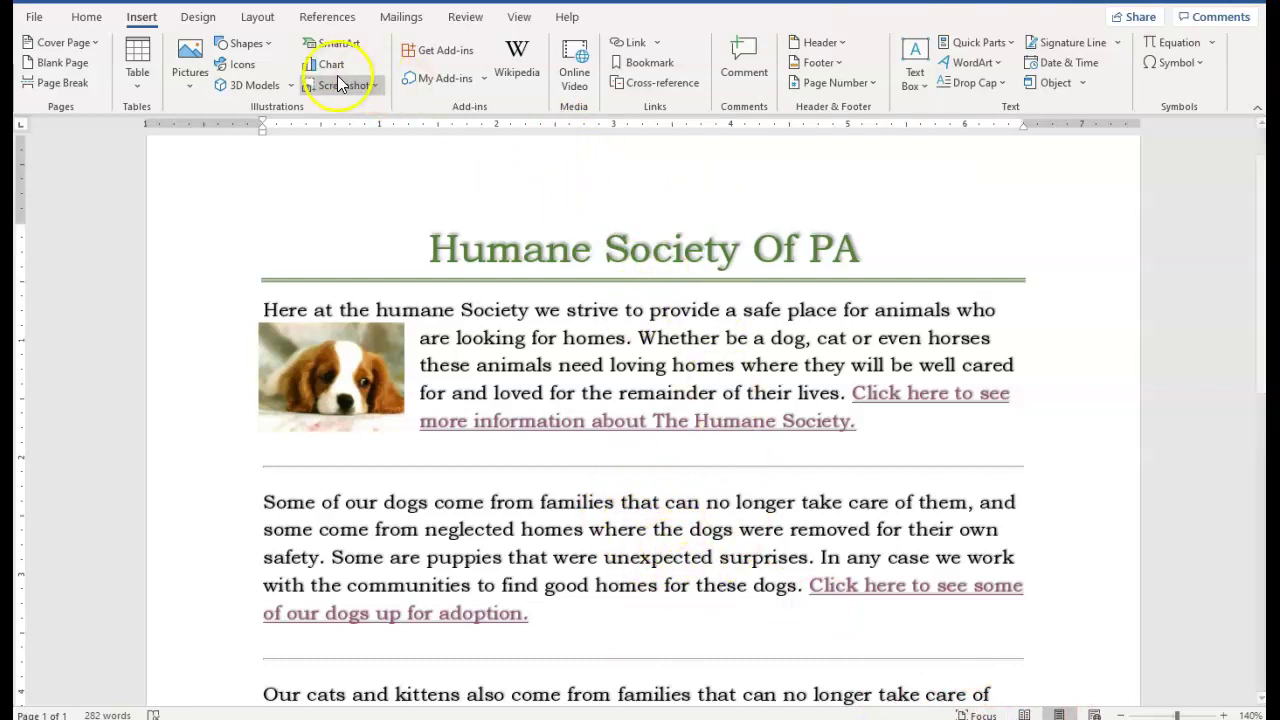
Preview the main document in Web Layout, compare it with Print Layout, and return to Print Layout
{"action": "left_click", "coordinate": [517, 19]}
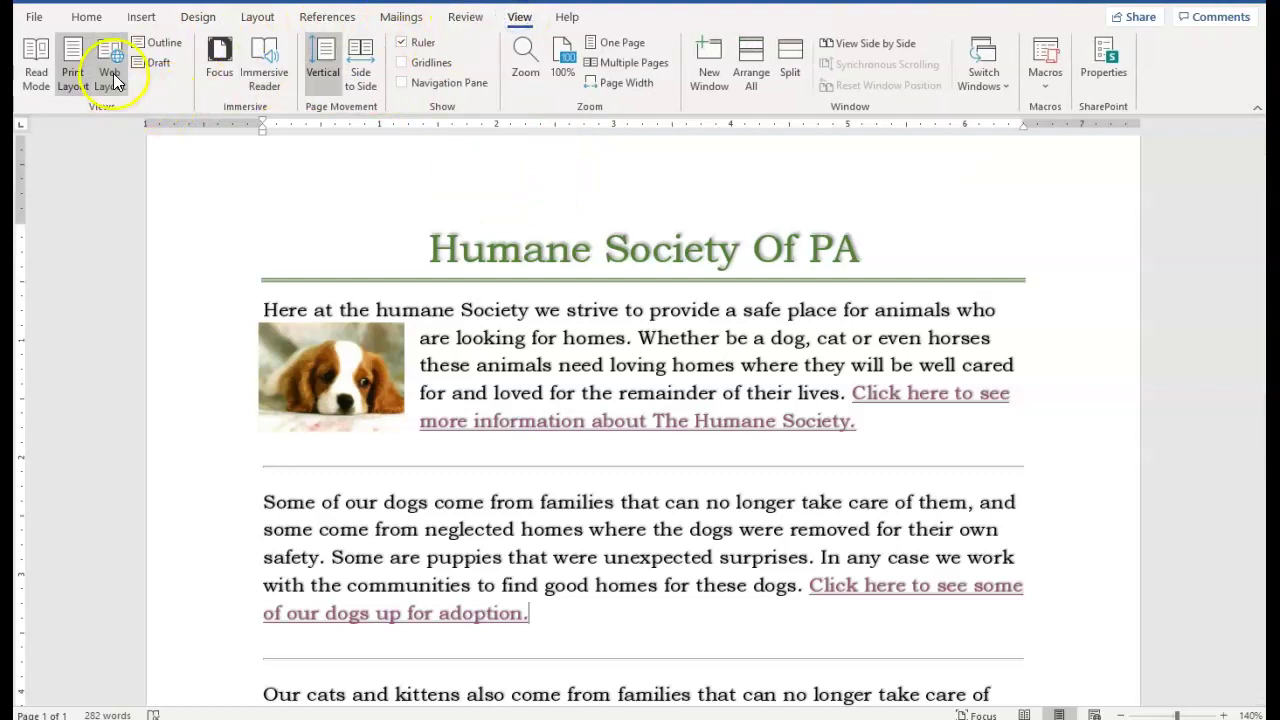
{"action": "left_click", "coordinate": [111, 78]}
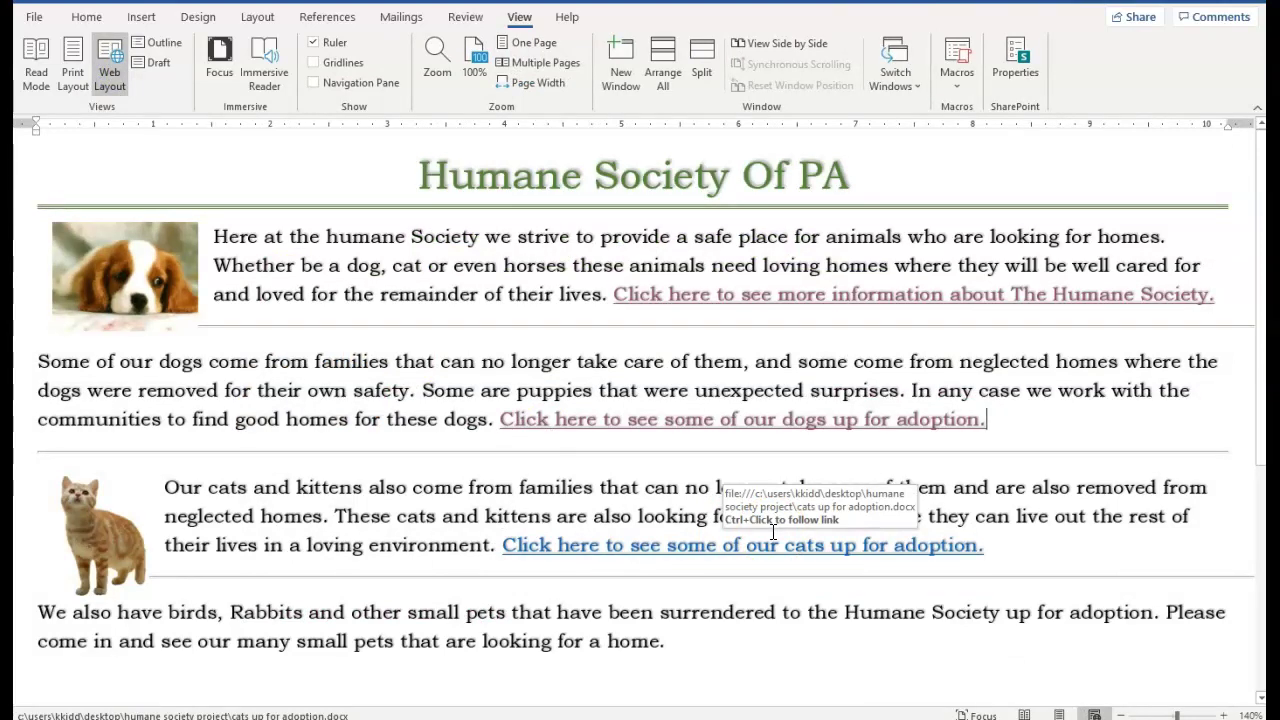
{"action": "scroll", "coordinate": [777, 531], "scroll_direction": "down", "scroll_amount": 4}
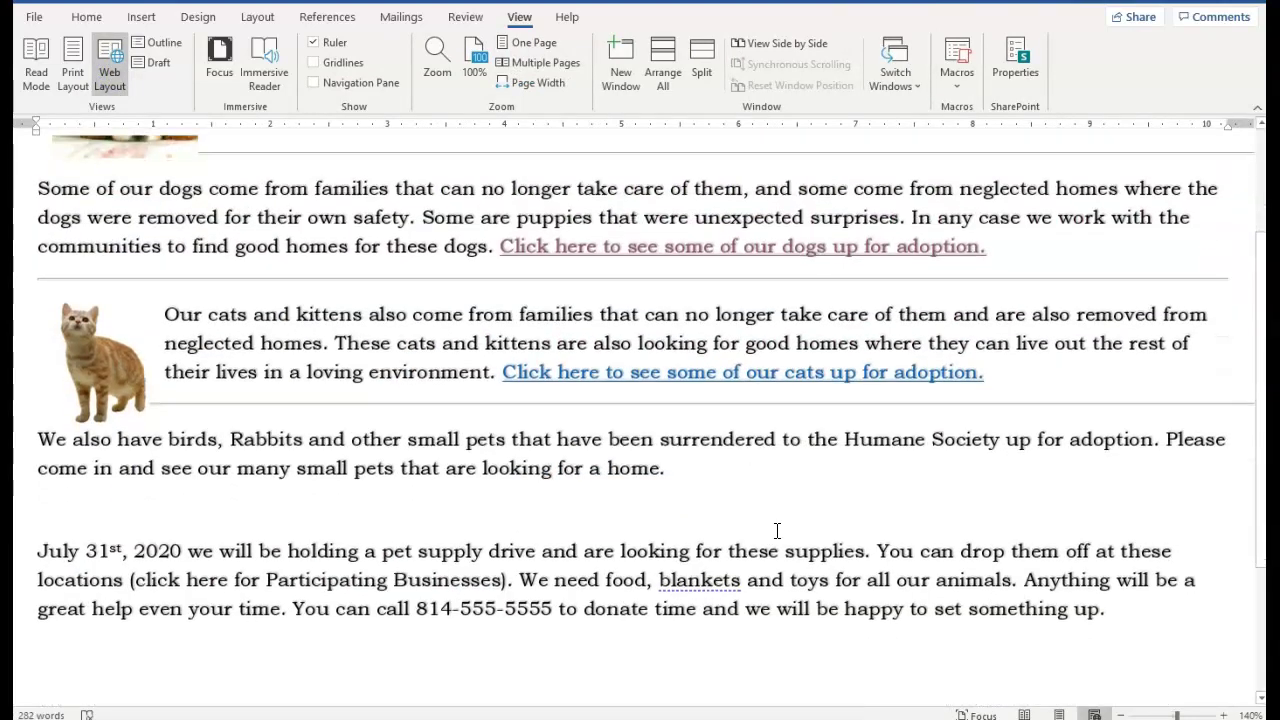
{"action": "scroll", "coordinate": [777, 531], "scroll_direction": "up", "scroll_amount": 2}
{"action": "scroll", "coordinate": [777, 531], "scroll_direction": "up", "scroll_amount": 2}
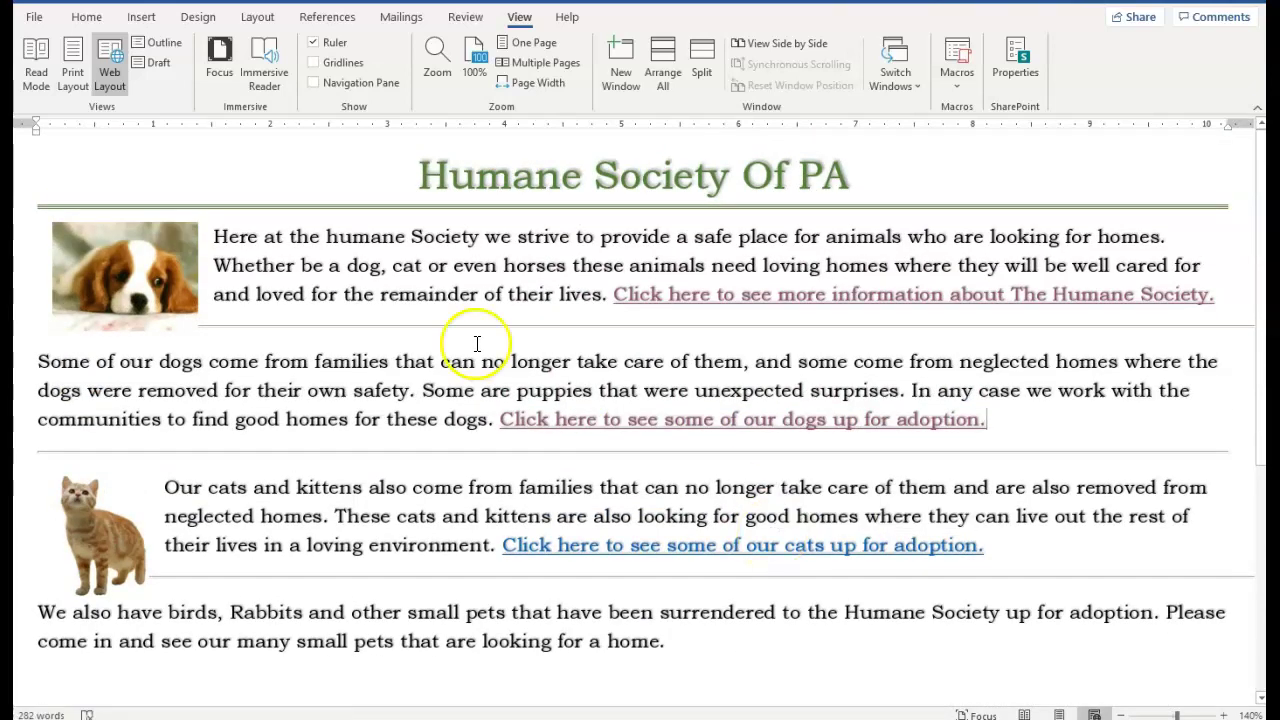
{"action": "left_click", "coordinate": [70, 68]}
{"action": "left_click", "coordinate": [614, 558]}
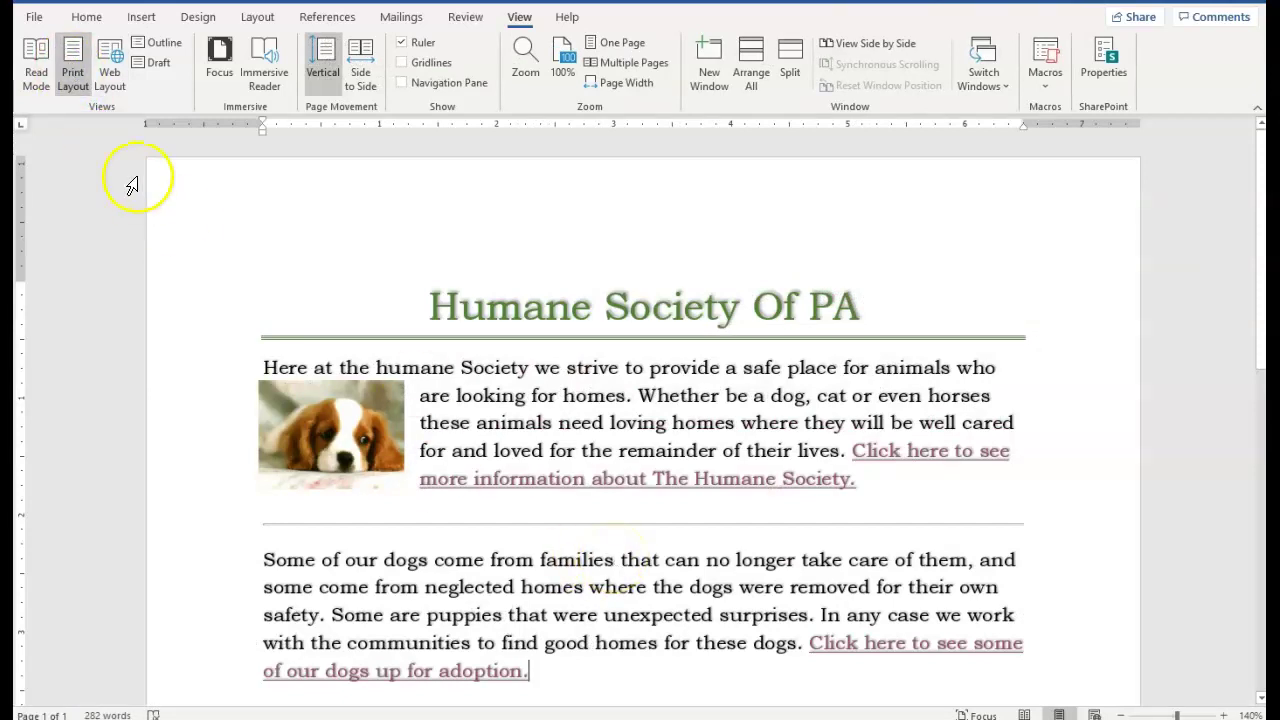
{"action": "left_click", "coordinate": [110, 70]}
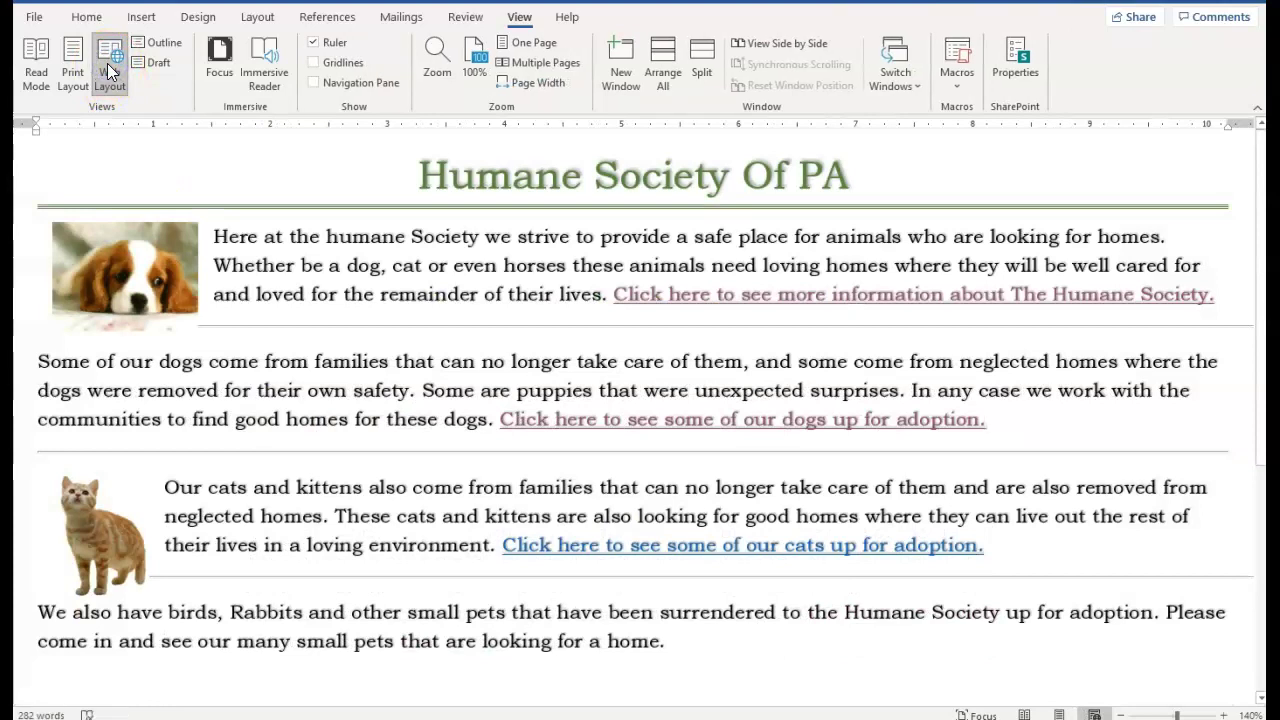
{"action": "left_click", "coordinate": [78, 58]}
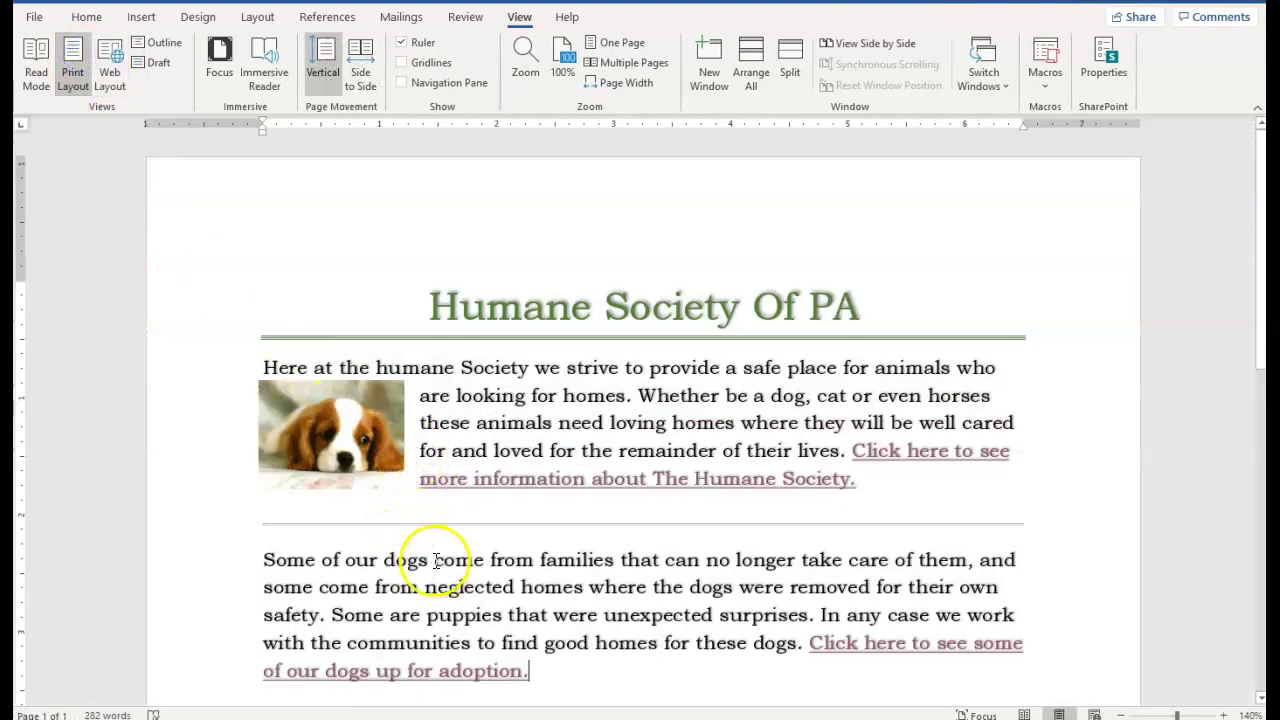
Insert a horizontal line between the small pets paragraph and the July 31st, 2020 supply drive paragraph, and select the line
{"action": "scroll", "coordinate": [425, 550], "scroll_direction": "down", "scroll_amount": 3}
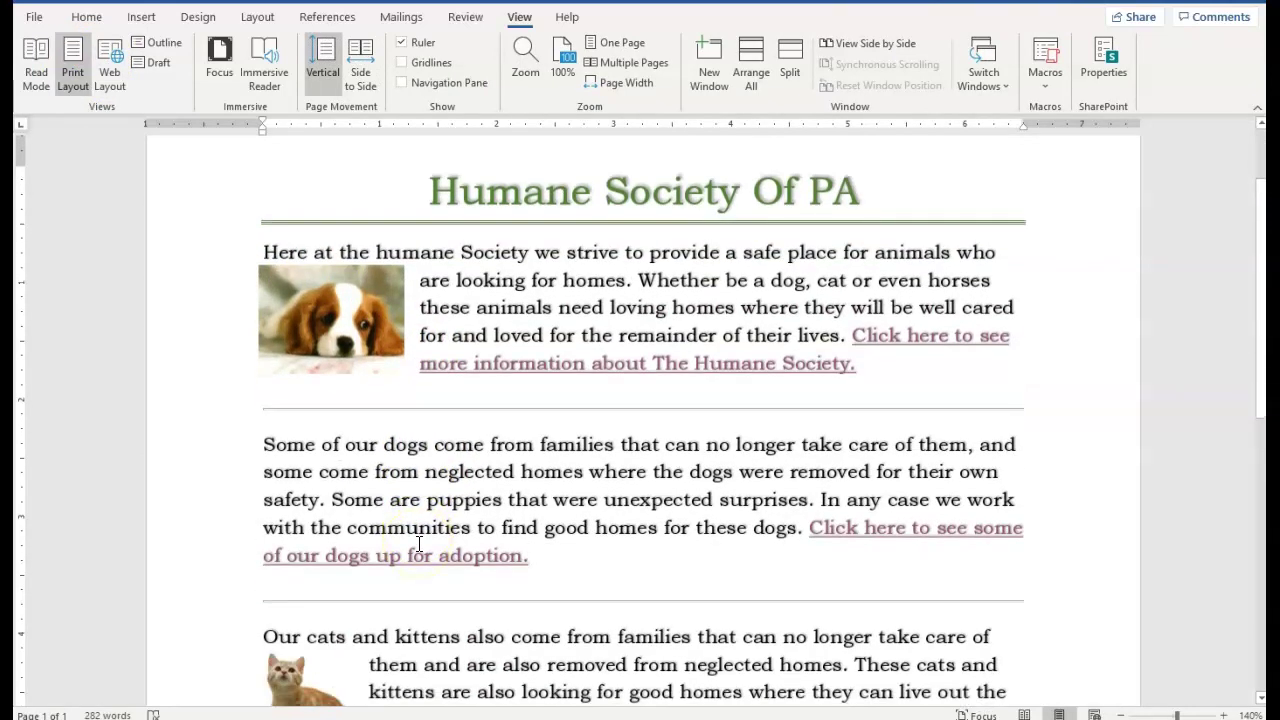
{"action": "scroll", "coordinate": [419, 543], "scroll_direction": "down", "scroll_amount": 2}
{"action": "scroll", "coordinate": [379, 562], "scroll_direction": "down", "scroll_amount": 2}
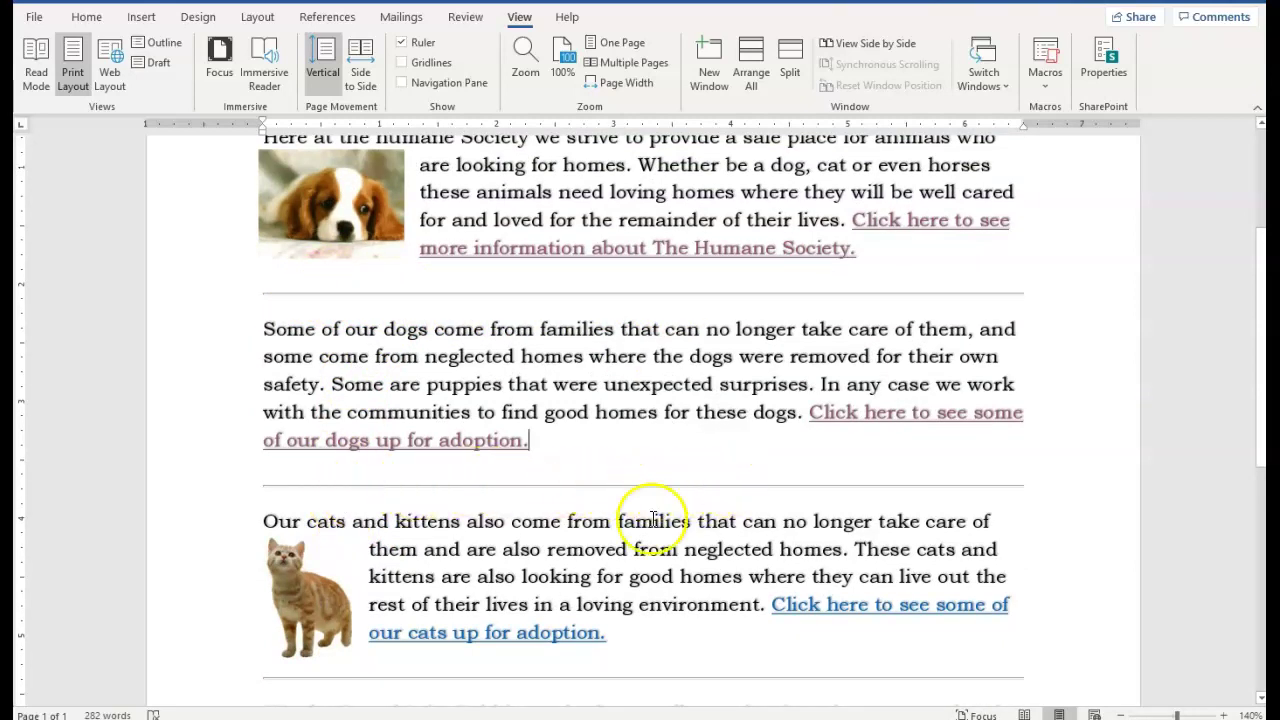
{"action": "scroll", "coordinate": [566, 590], "scroll_direction": "down", "scroll_amount": 4}
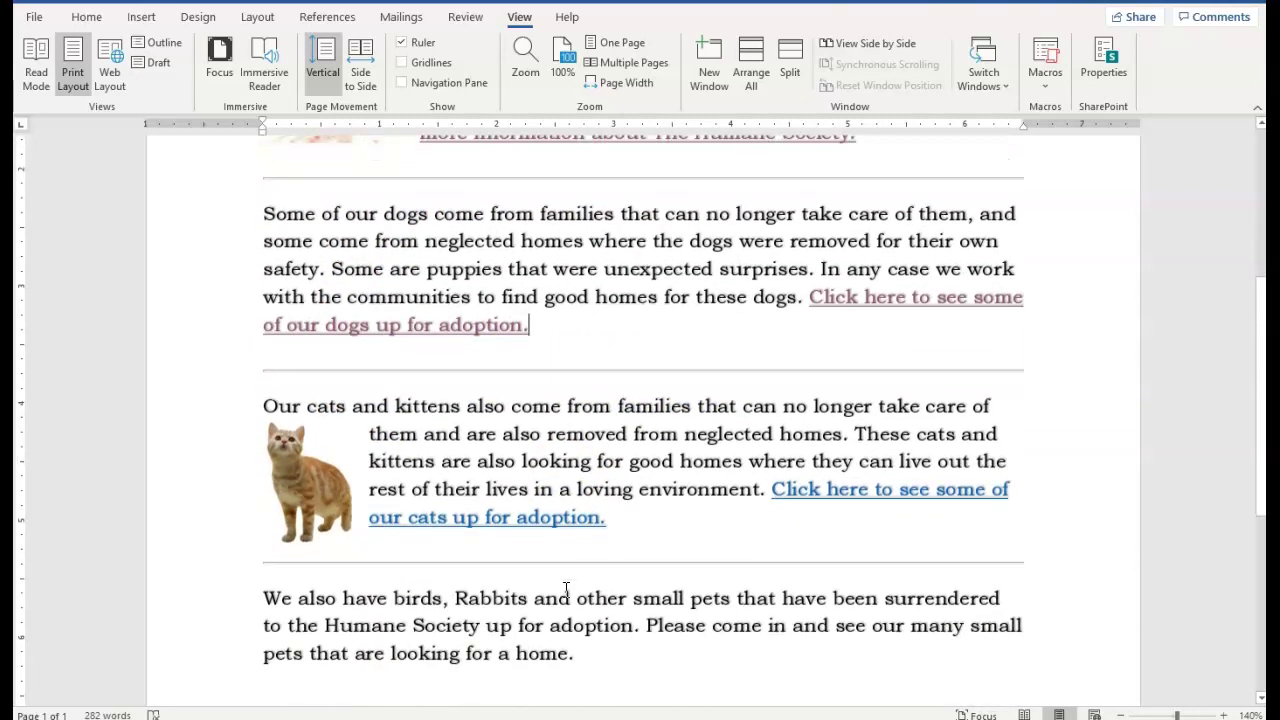
{"action": "scroll", "coordinate": [566, 590], "scroll_direction": "down", "scroll_amount": 3}
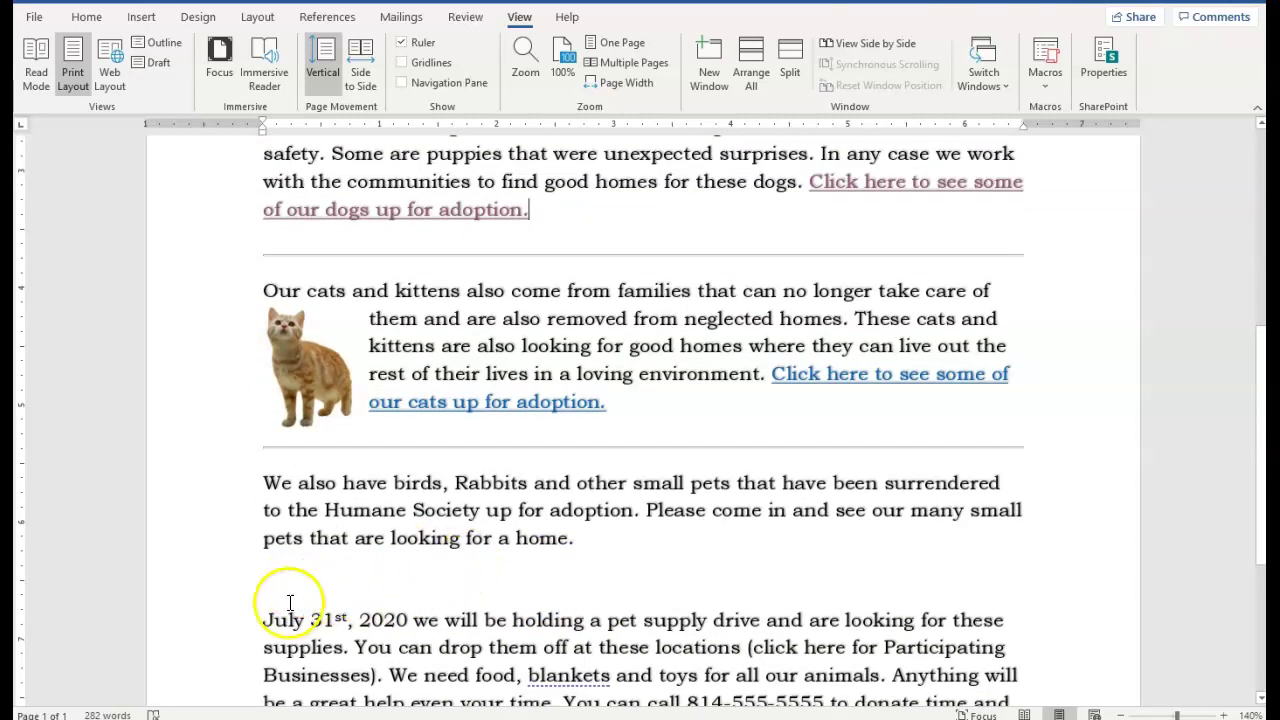
{"action": "left_click", "coordinate": [262, 576]}
{"action": "left_click", "coordinate": [86, 20]}
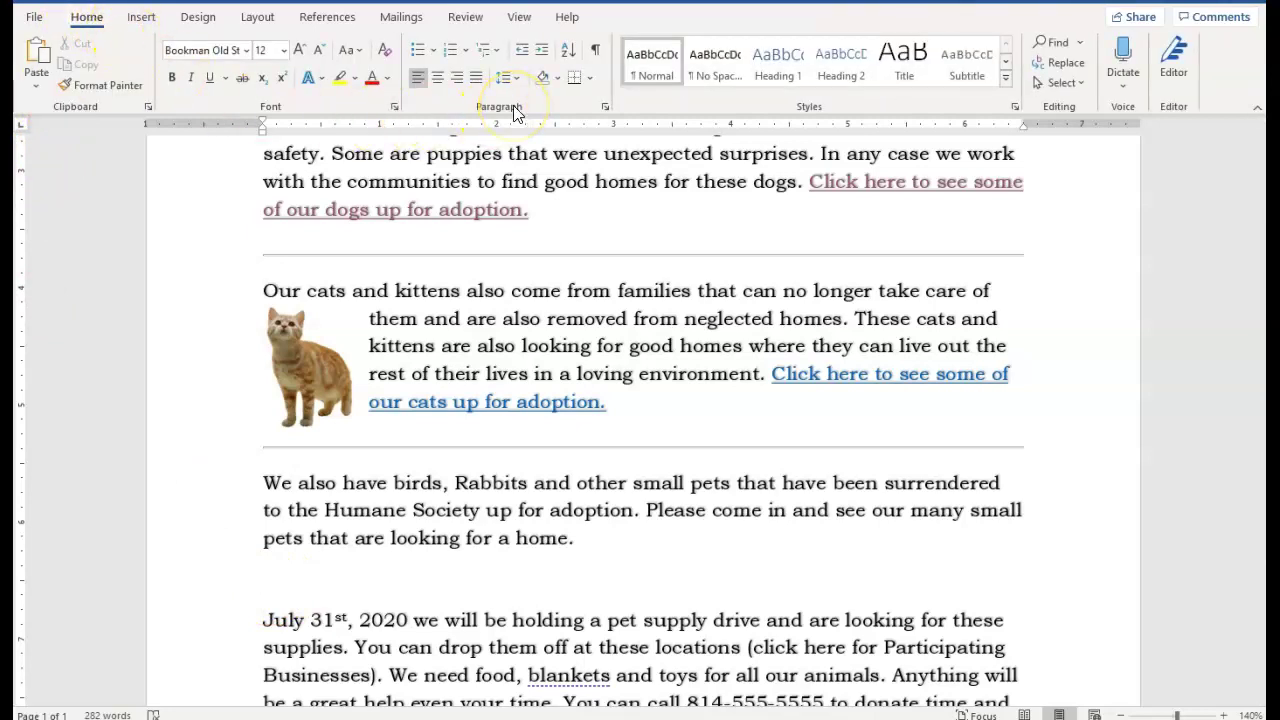
{"action": "left_click", "coordinate": [591, 80]}
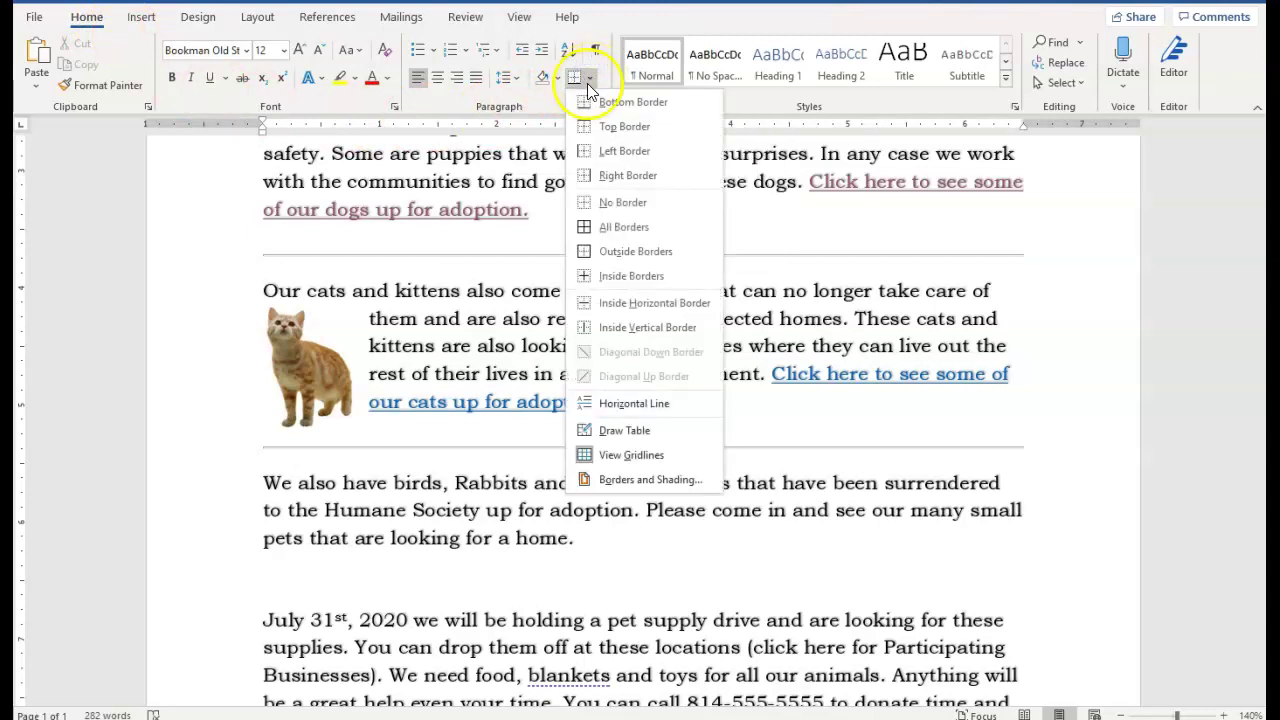
{"action": "left_click", "coordinate": [630, 405]}
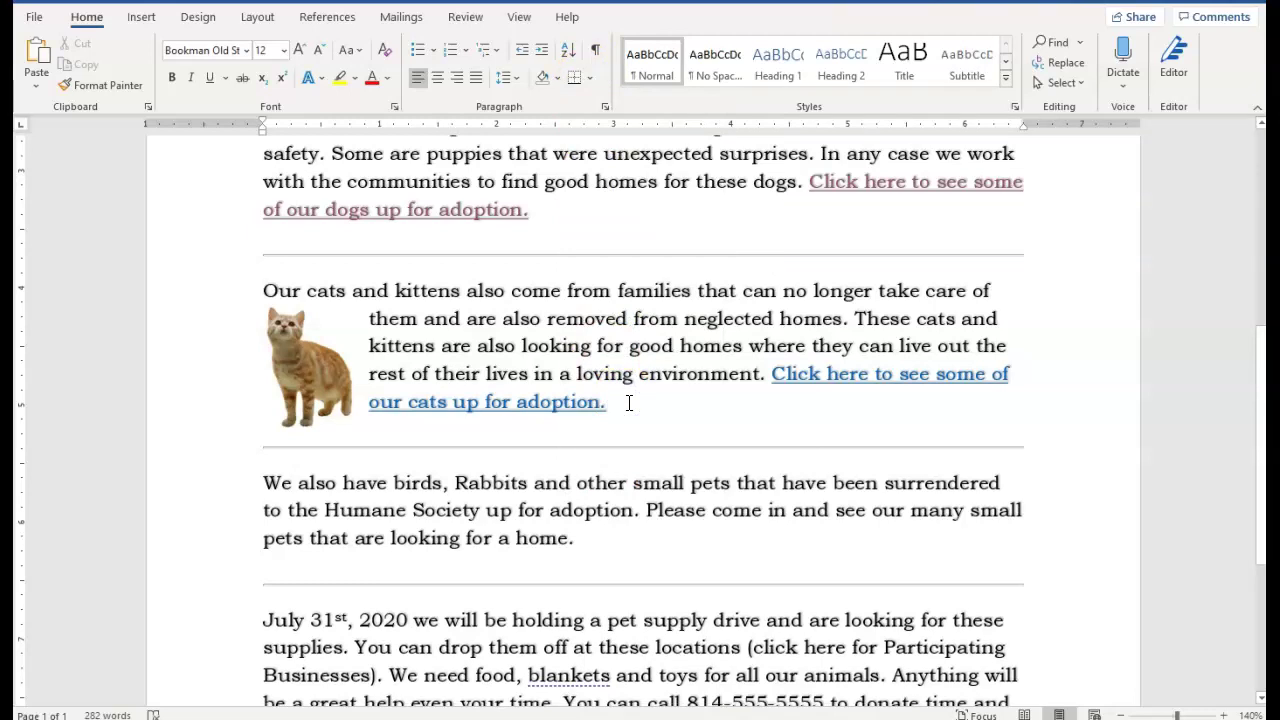
{"action": "left_click", "coordinate": [565, 588]}
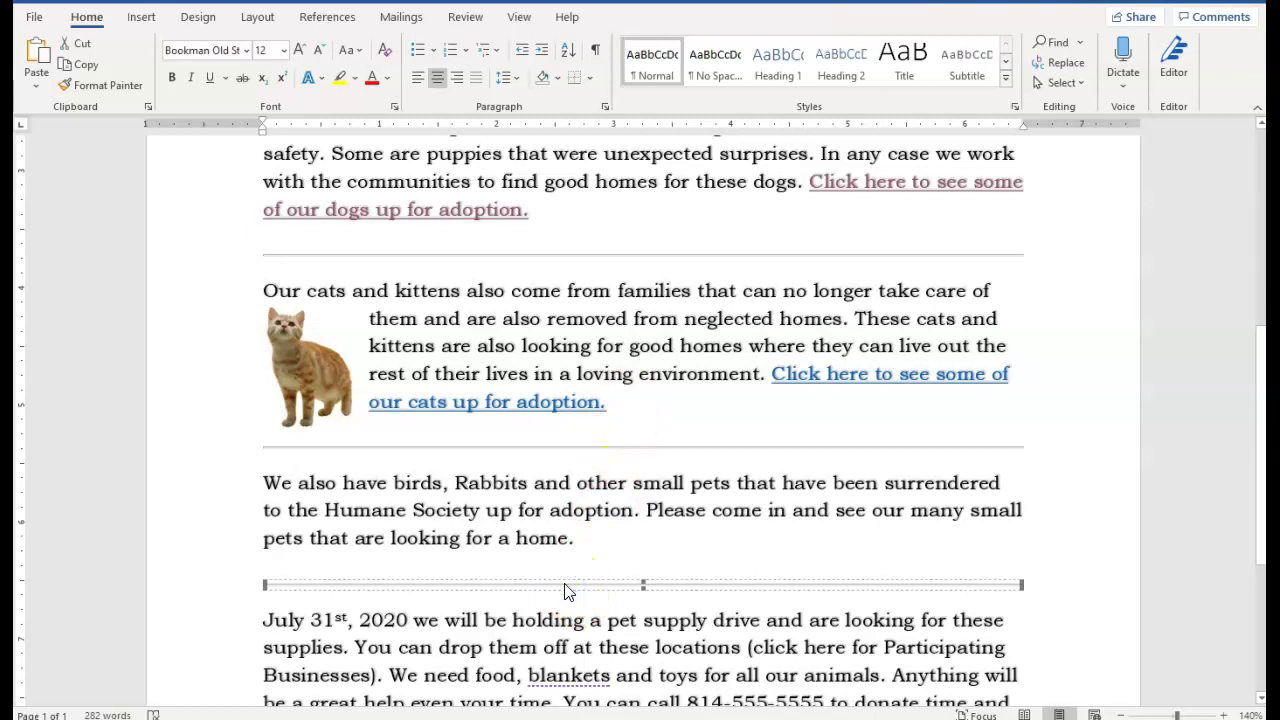
Try changing the horizontal line above the July 31st, 2020 paragraph to a width of 4 inches
{"action": "double_click", "coordinate": [565, 588]}
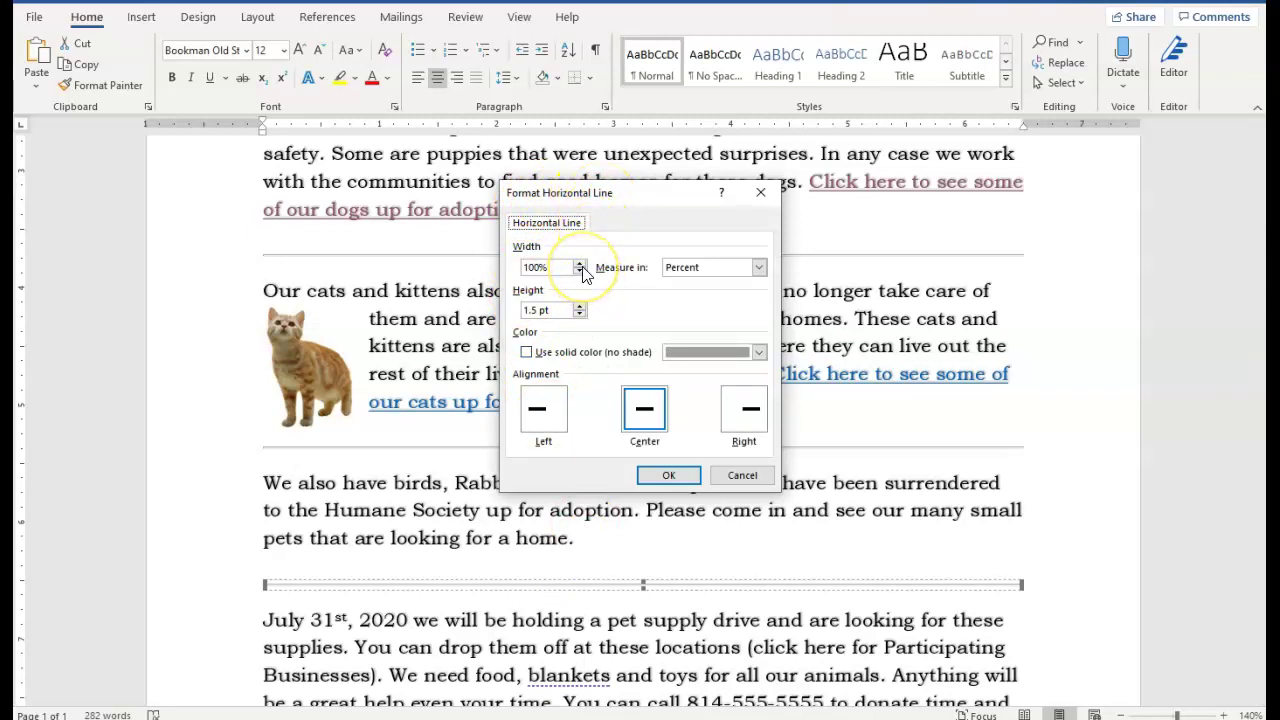
{"action": "left_click", "coordinate": [760, 268]}
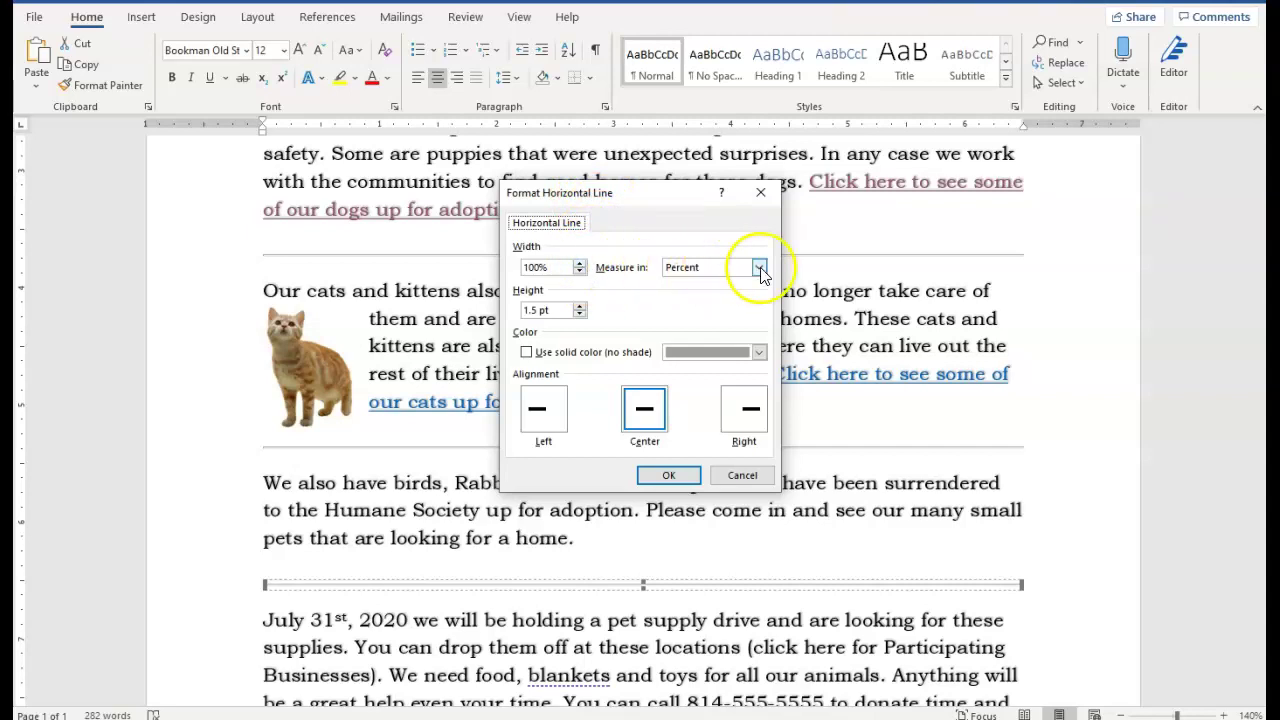
{"action": "left_click", "coordinate": [681, 294]}
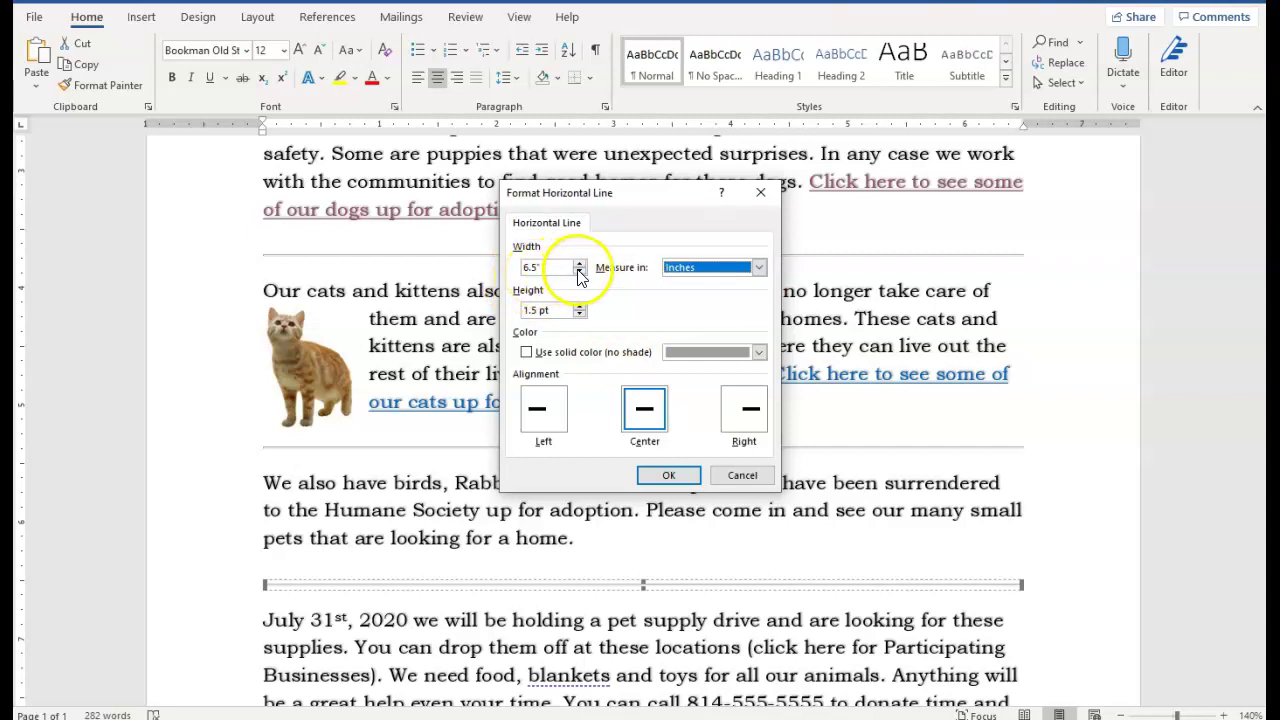
{"action": "left_click_drag", "start_coordinate": [569, 267], "coordinate": [512, 260]}
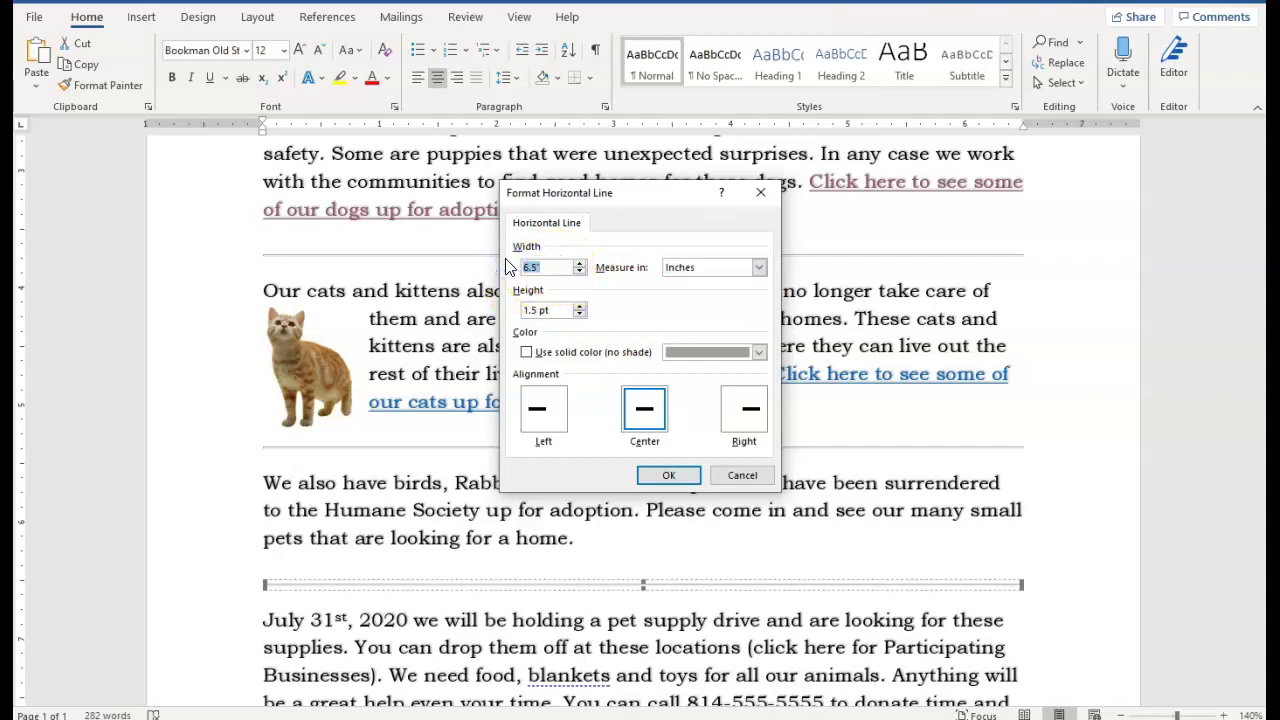
{"action": "type", "text": "4"}
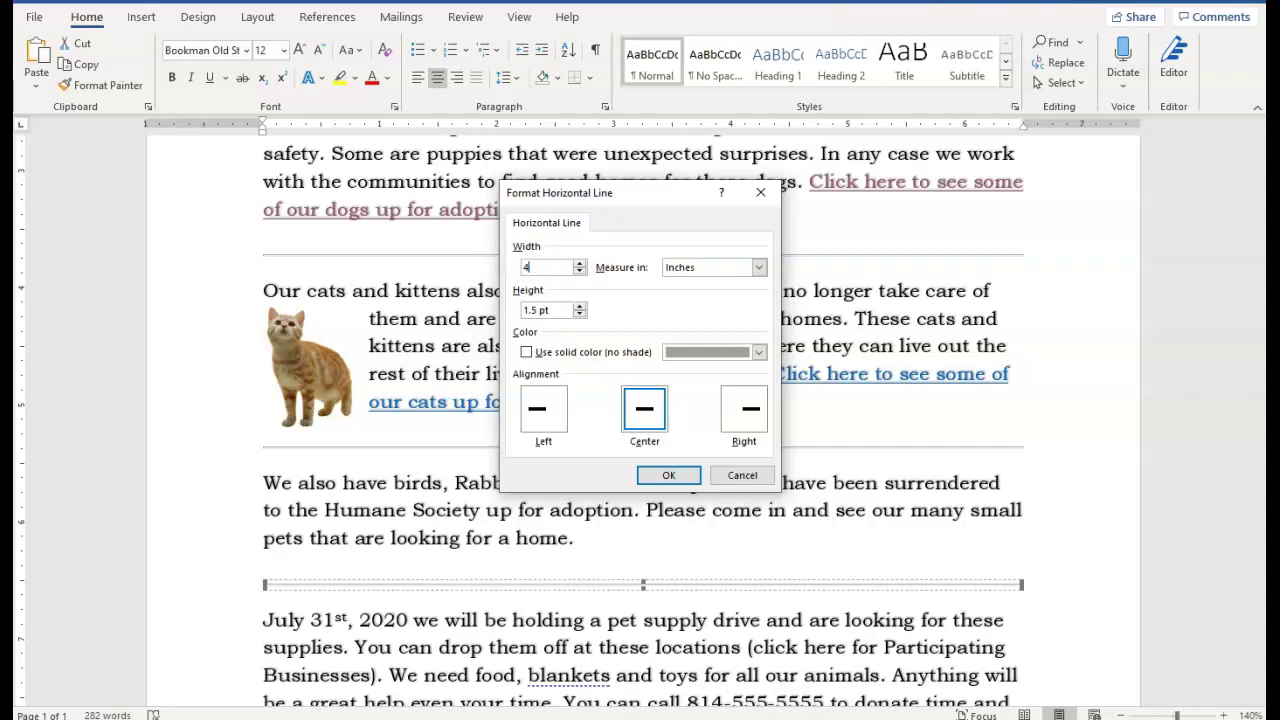
{"action": "left_click", "coordinate": [668, 478]}
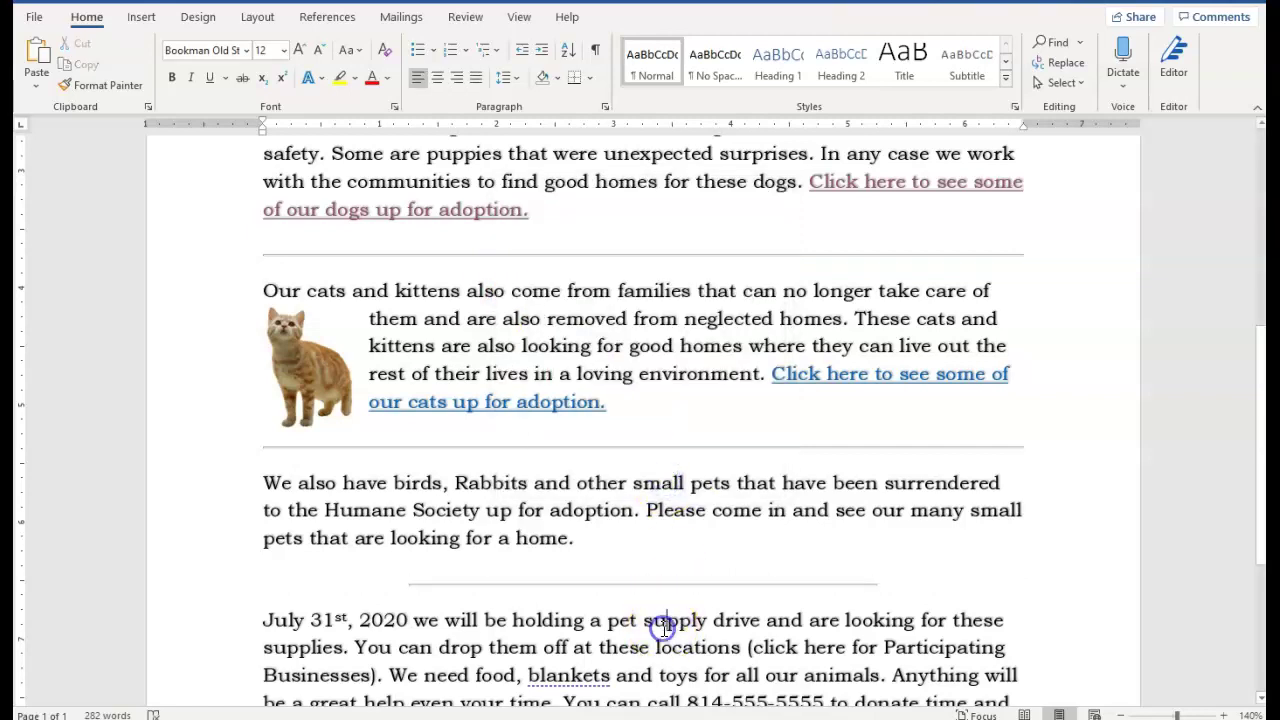
{"action": "left_click", "coordinate": [664, 622]}
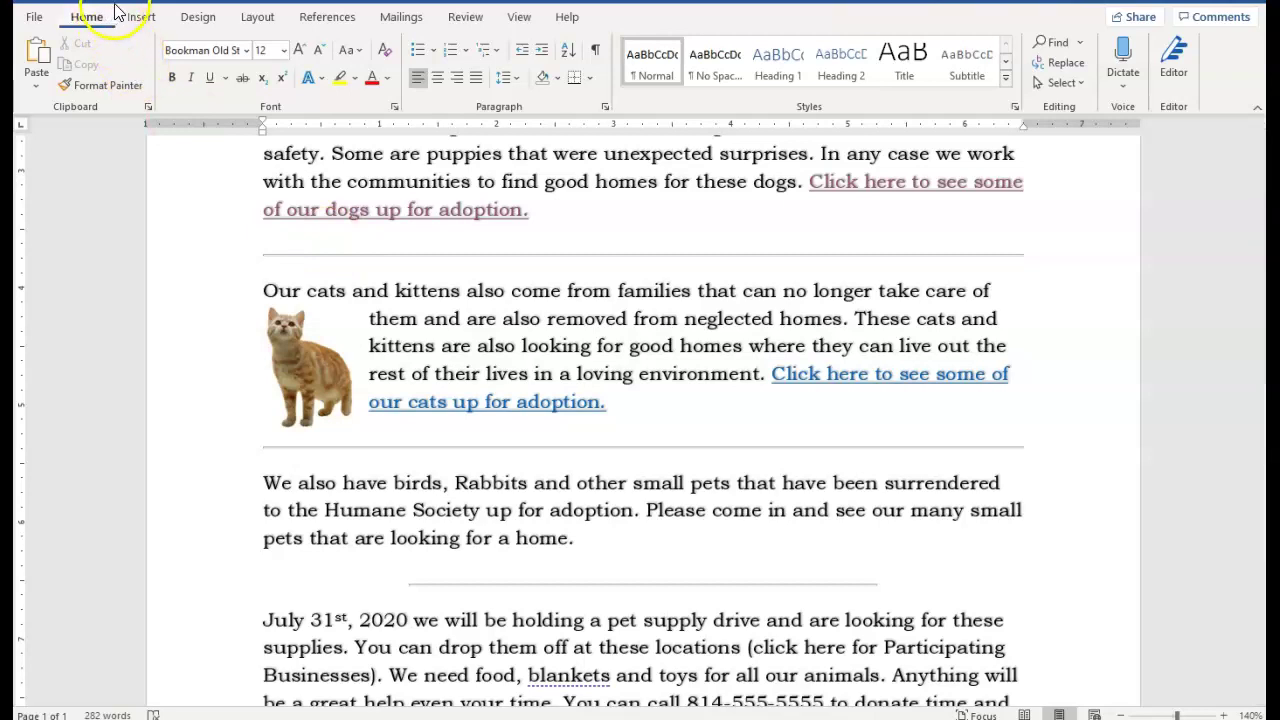
Undo the horizontal line's width change and deselect the line
{"action": "left_click", "coordinate": [152, 2]}
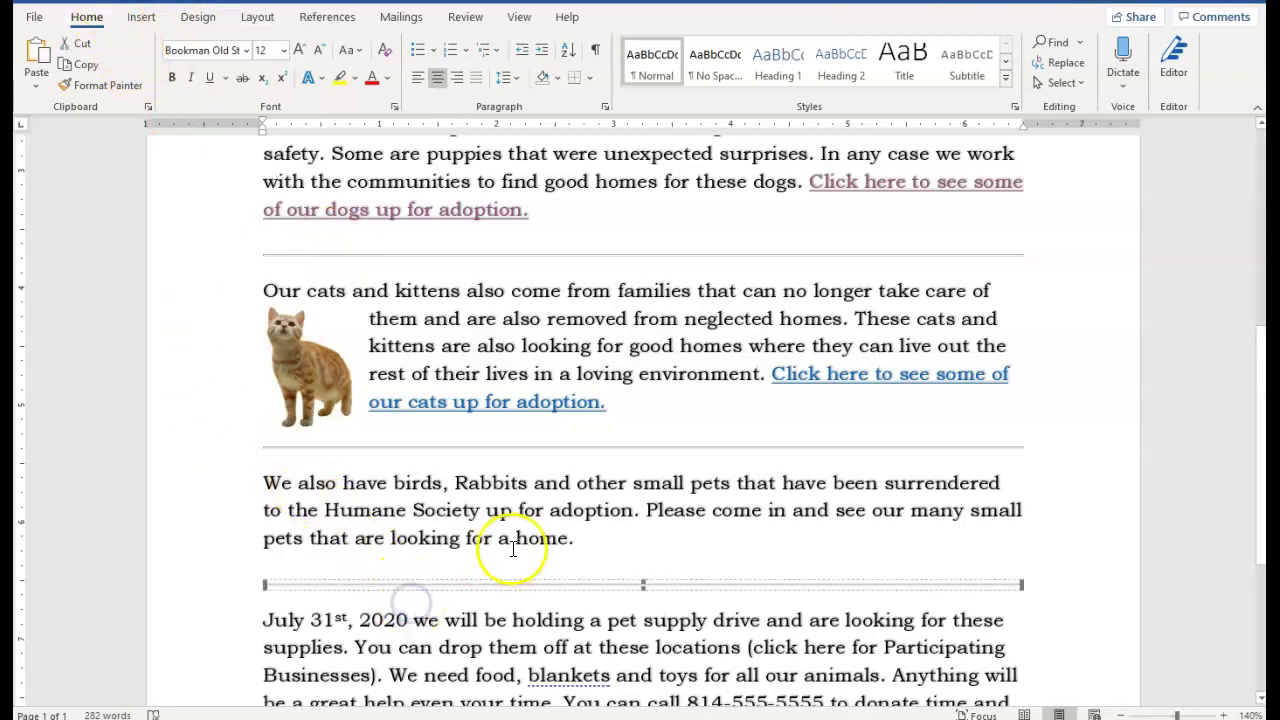
{"action": "left_click", "coordinate": [558, 540]}
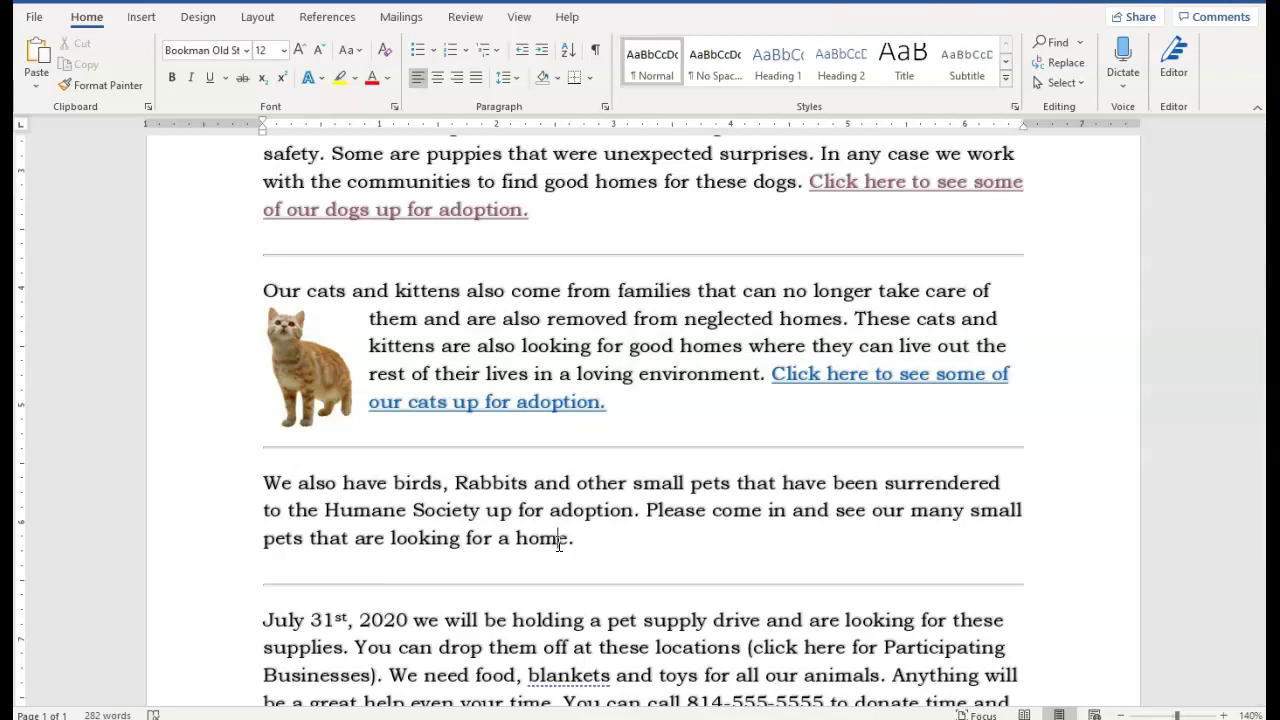
{"action": "left_click", "coordinate": [576, 541]}
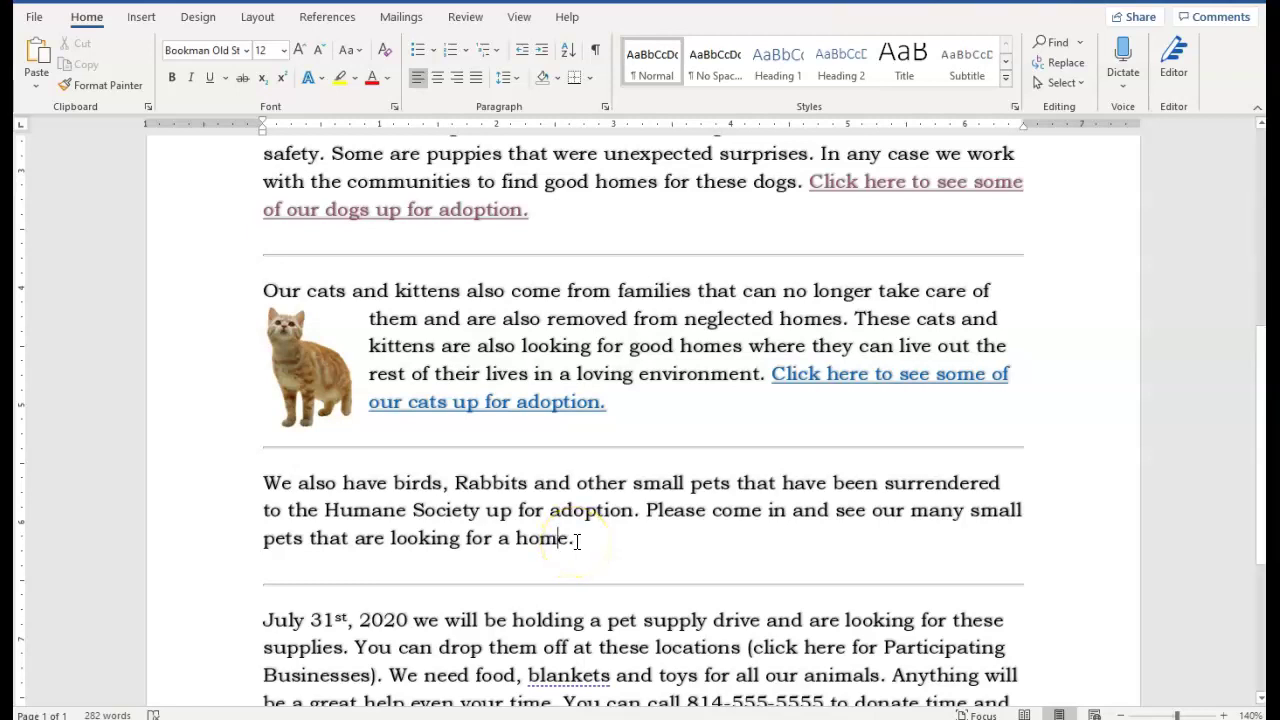
Set up a two-color gradient fill for the page background, using a very light blue and a slightly darker light blue
{"action": "left_click", "coordinate": [199, 18]}
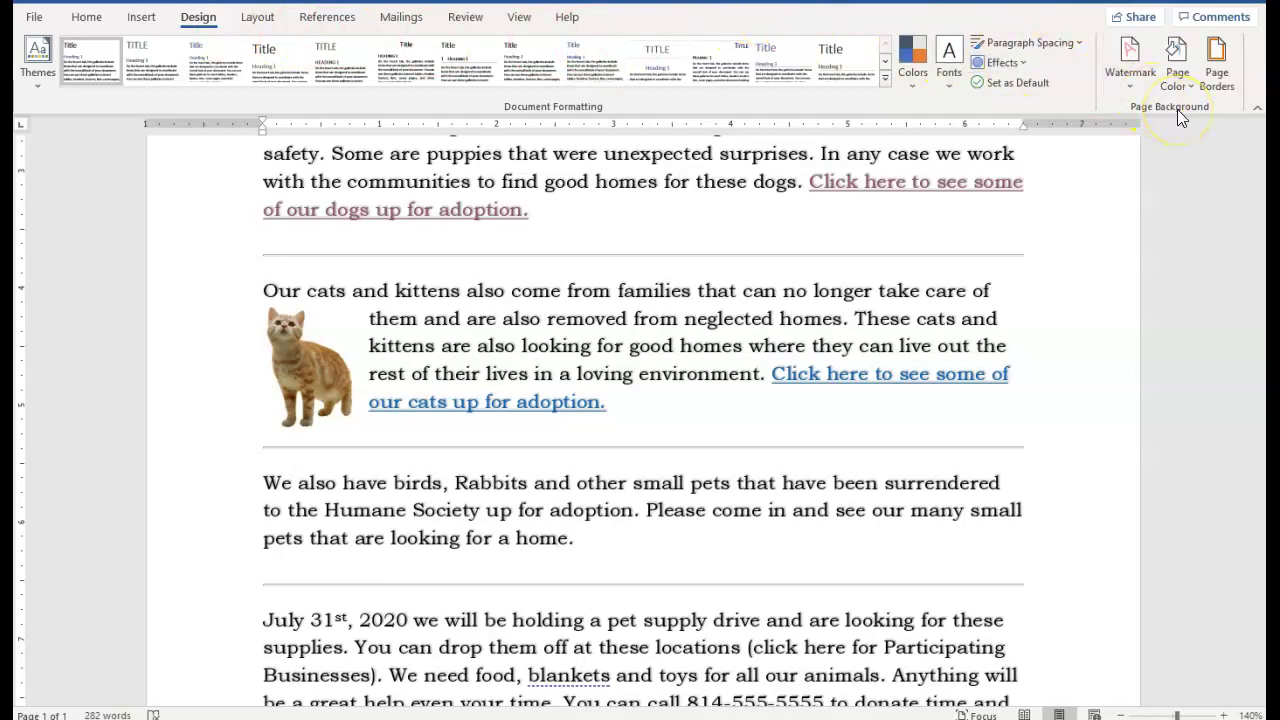
{"action": "left_click", "coordinate": [1177, 62]}
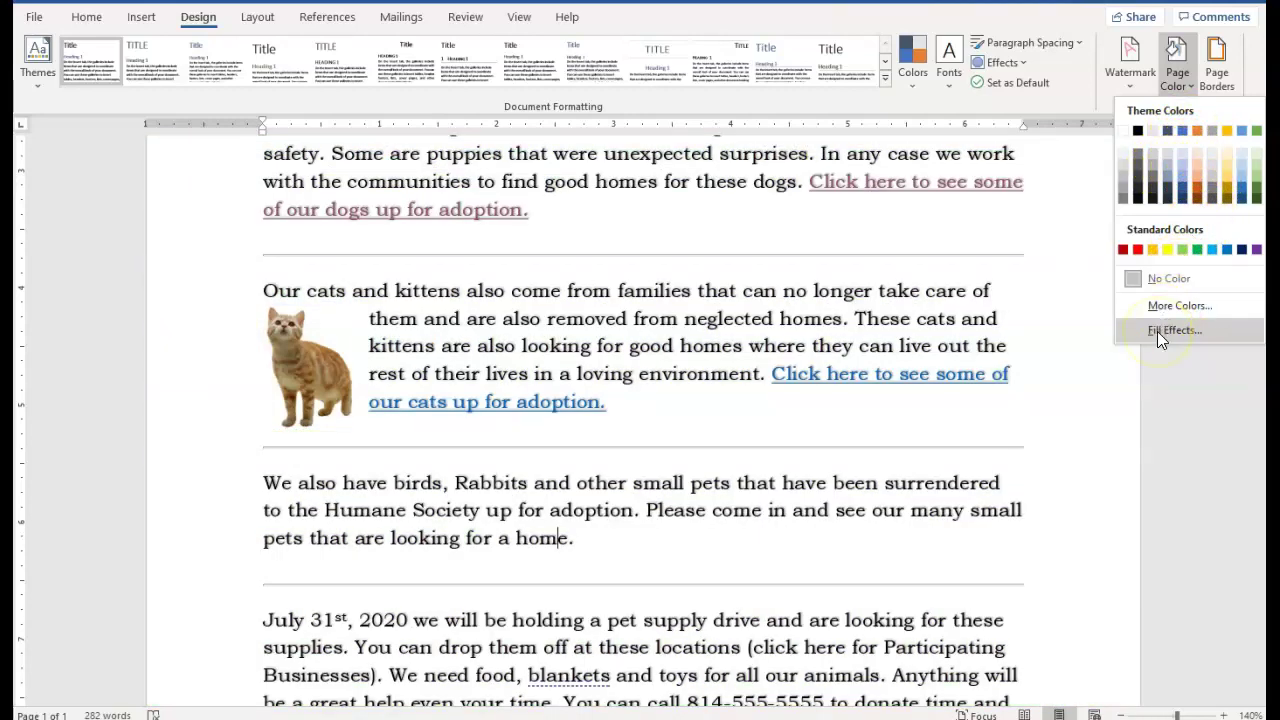
{"action": "left_click", "coordinate": [1157, 331]}
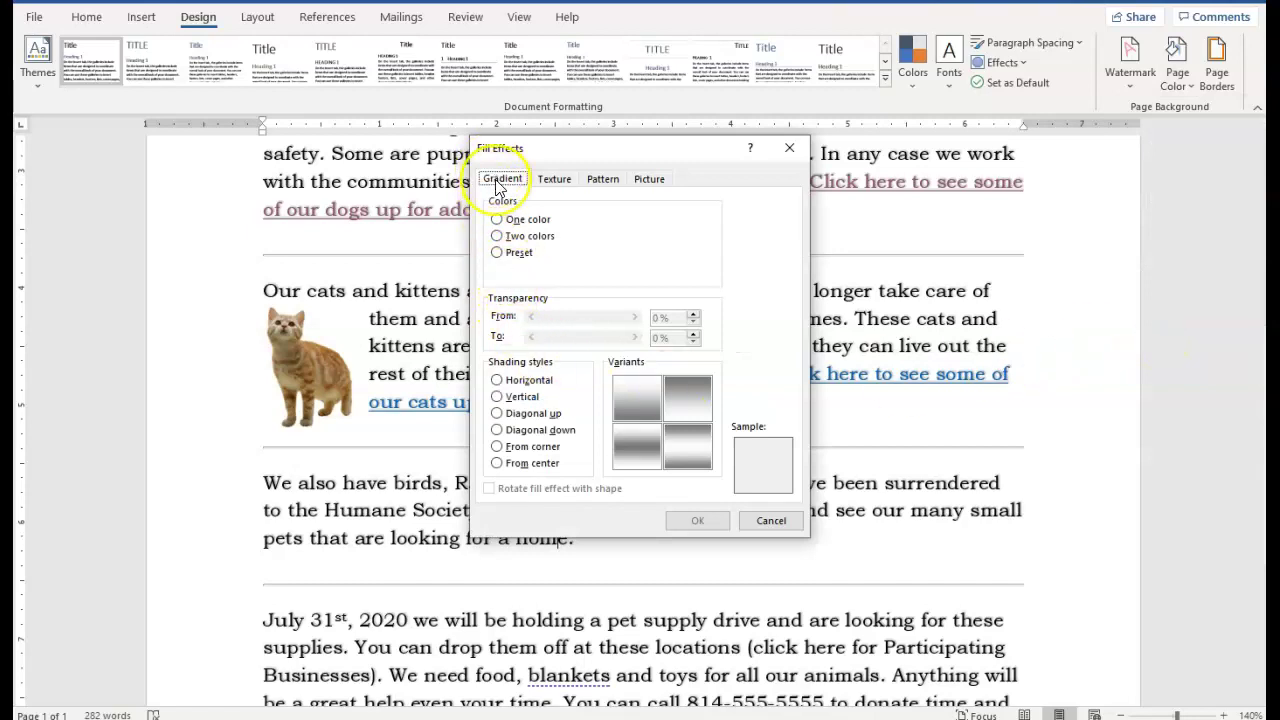
{"action": "left_click", "coordinate": [497, 236]}
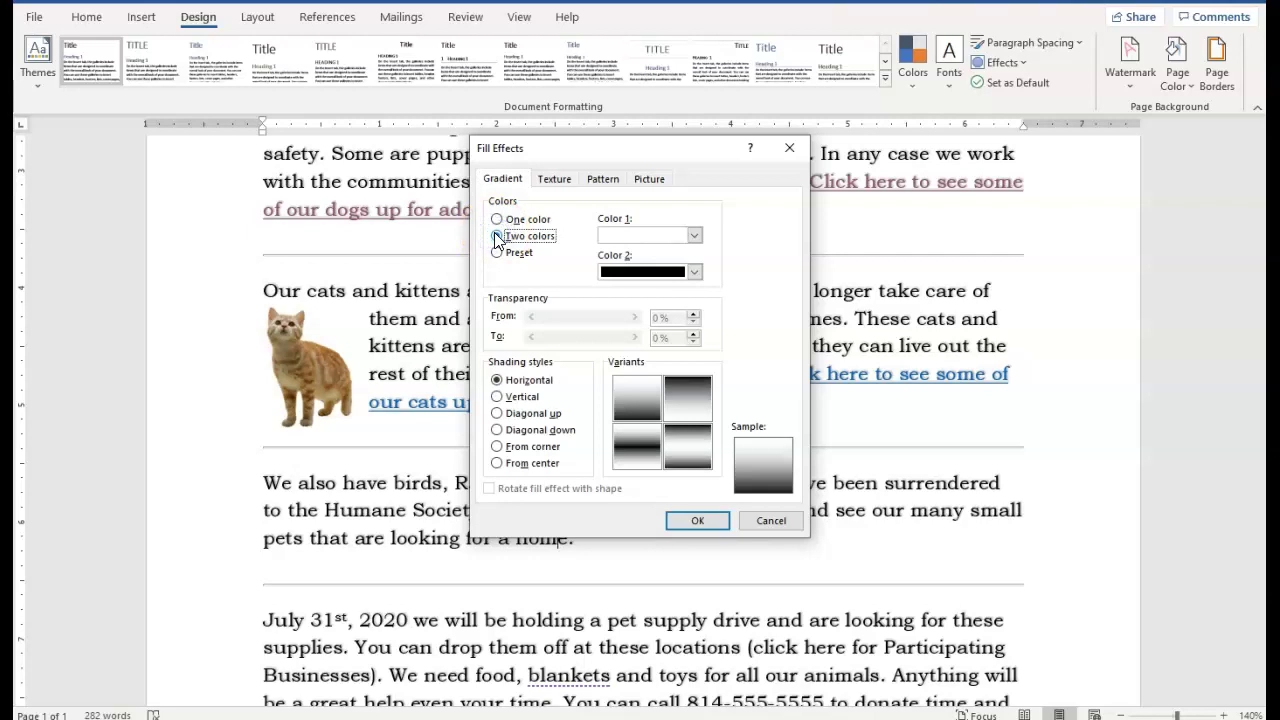
{"action": "left_click", "coordinate": [694, 235]}
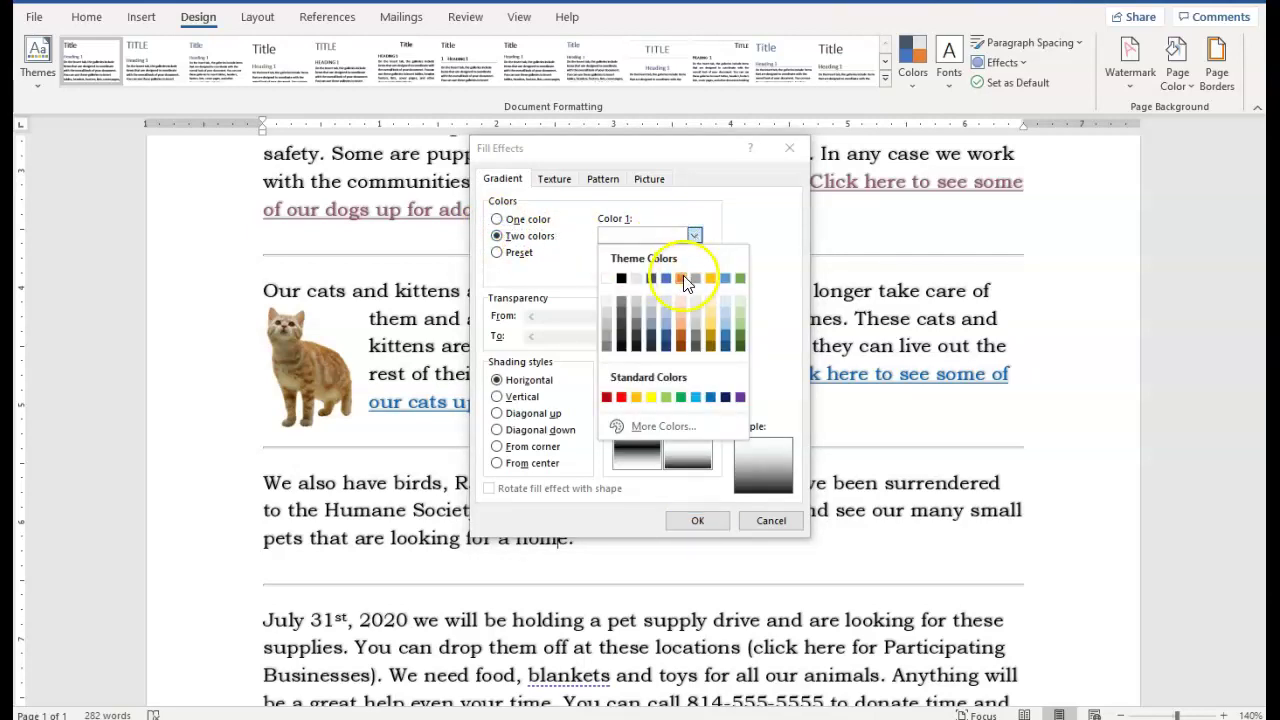
{"action": "left_click", "coordinate": [667, 299]}
{"action": "left_click", "coordinate": [694, 272]}
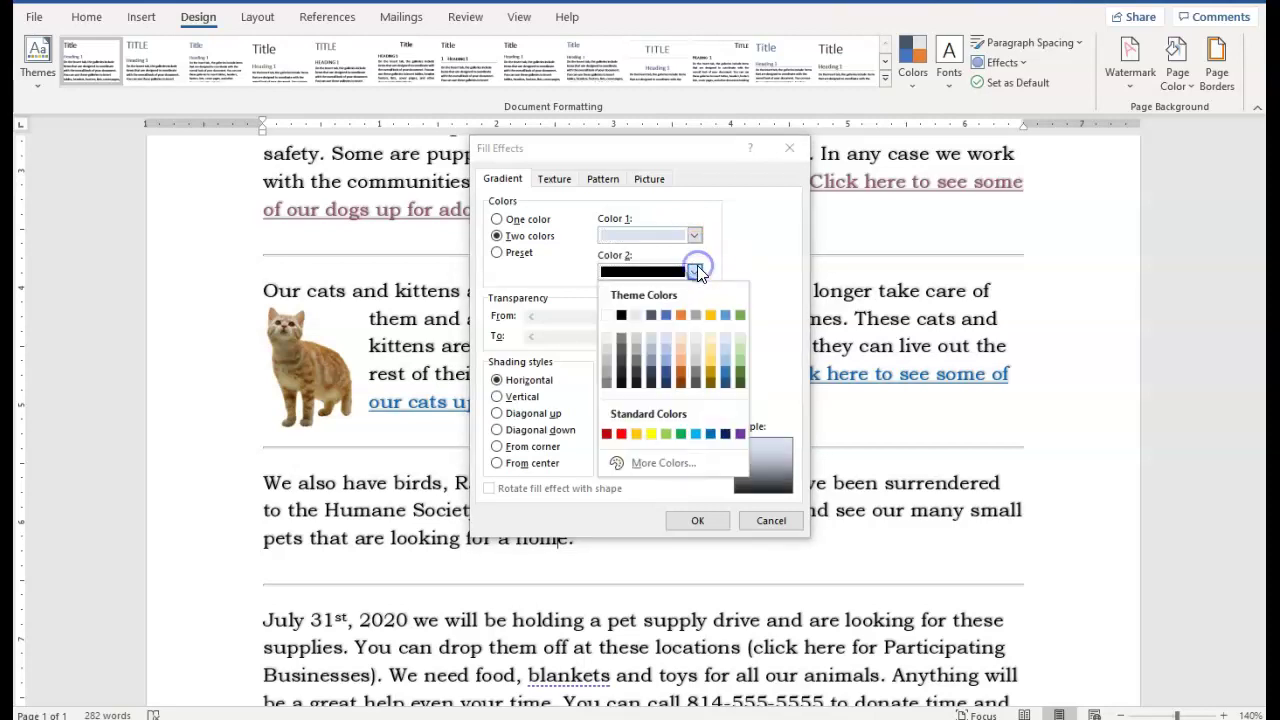
{"action": "left_click", "coordinate": [667, 349]}
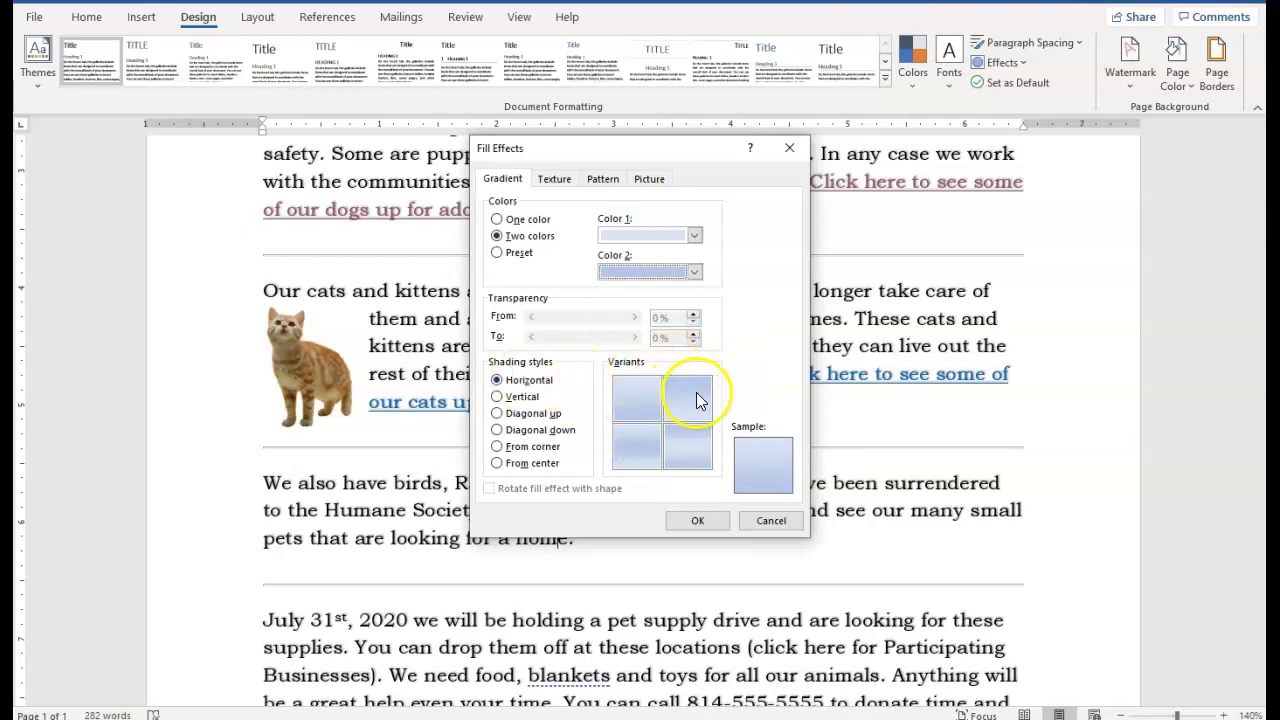
Apply the background gradient with Diagonal down shading in its first variant, and look over the whole page
{"action": "left_click", "coordinate": [499, 397]}
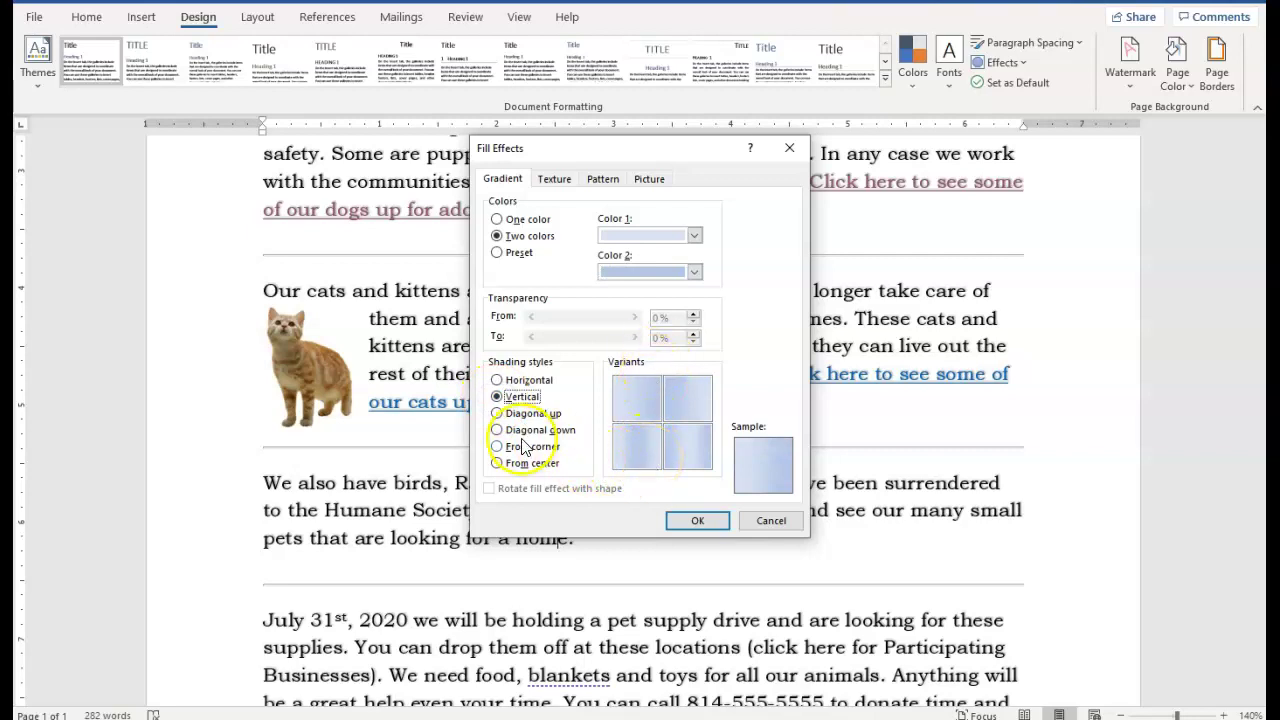
{"action": "left_click", "coordinate": [499, 431]}
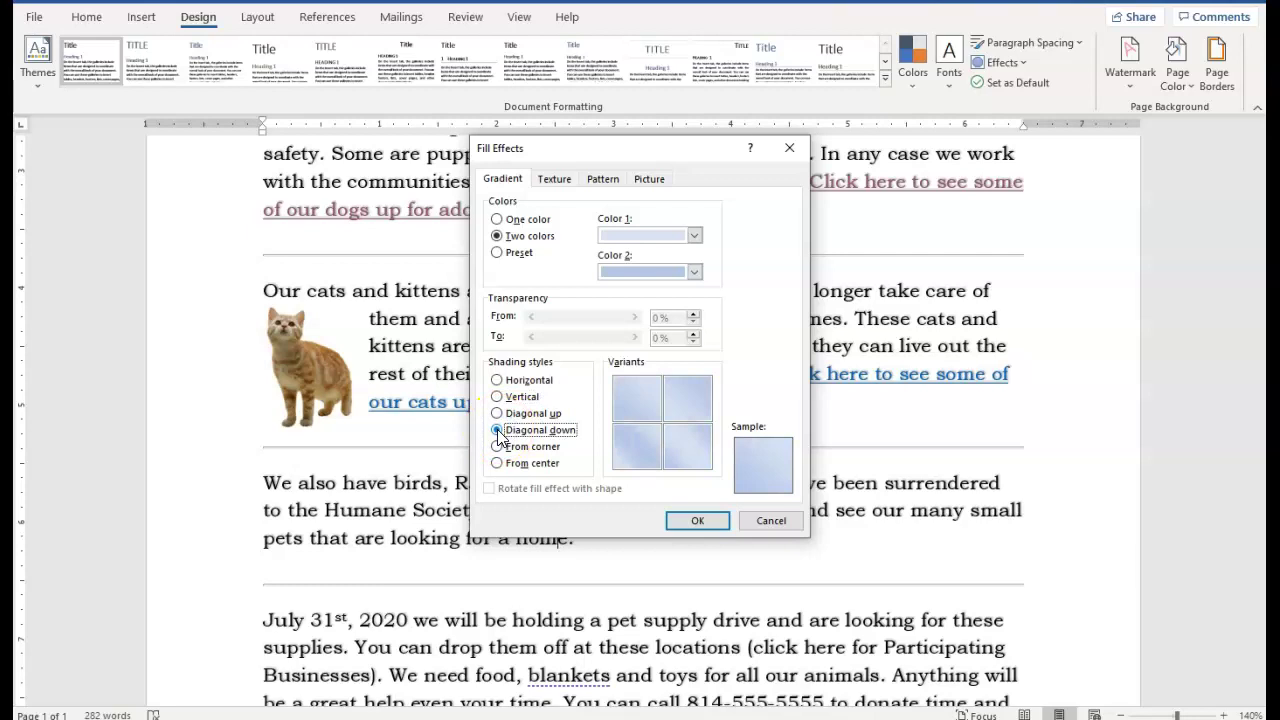
{"action": "left_click", "coordinate": [631, 395]}
{"action": "left_click", "coordinate": [694, 521]}
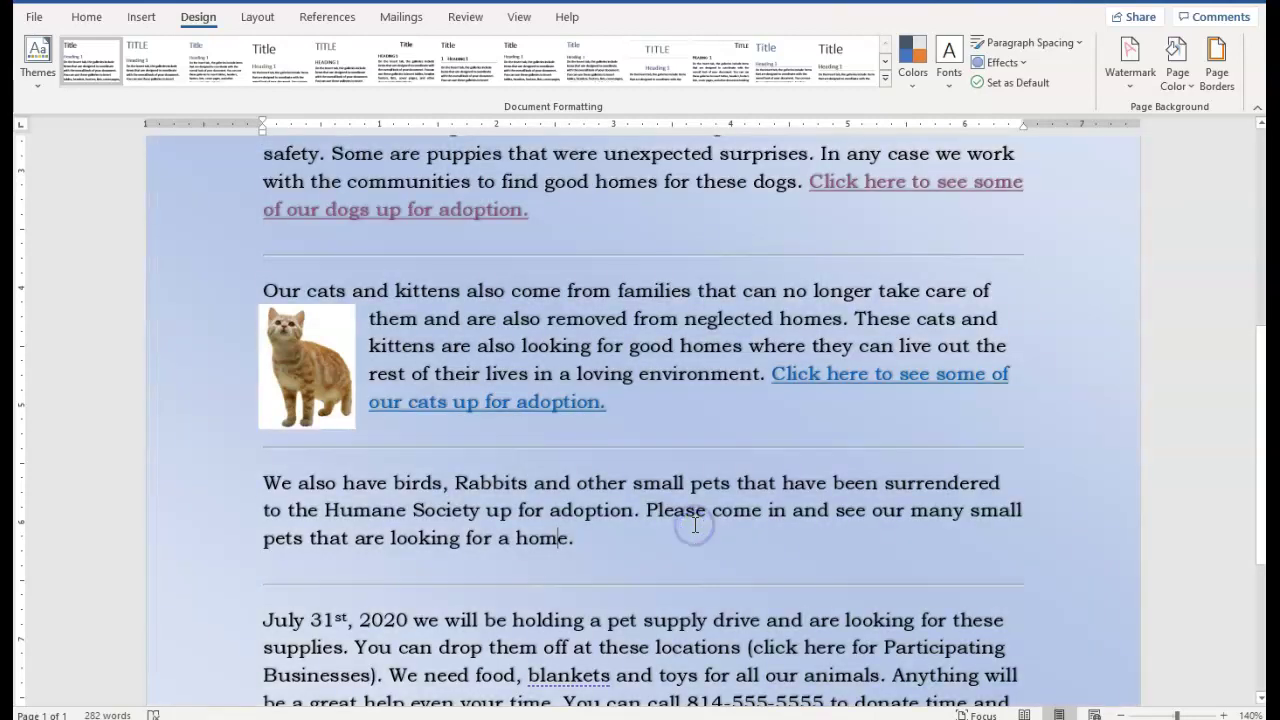
{"action": "scroll", "coordinate": [698, 523], "scroll_direction": "down", "scroll_amount": 3}
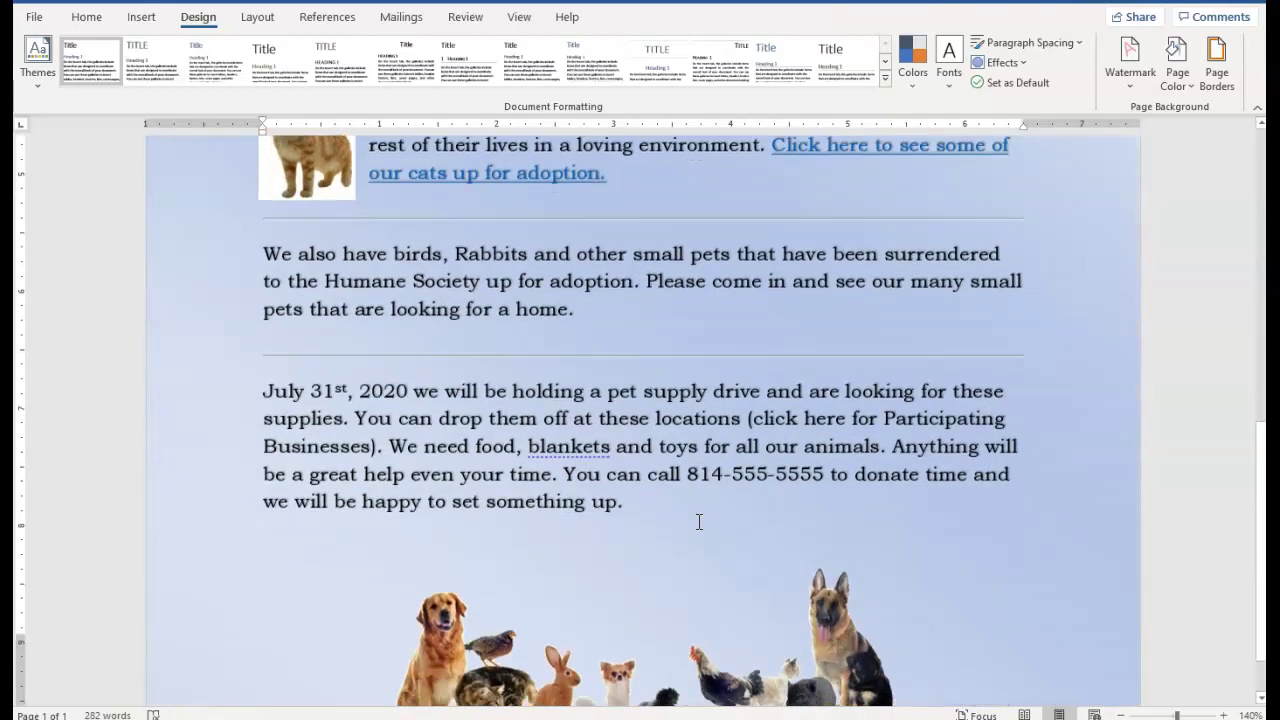
{"action": "scroll", "coordinate": [698, 523], "scroll_direction": "up", "scroll_amount": 2}
{"action": "scroll", "coordinate": [698, 523], "scroll_direction": "up", "scroll_amount": 5}
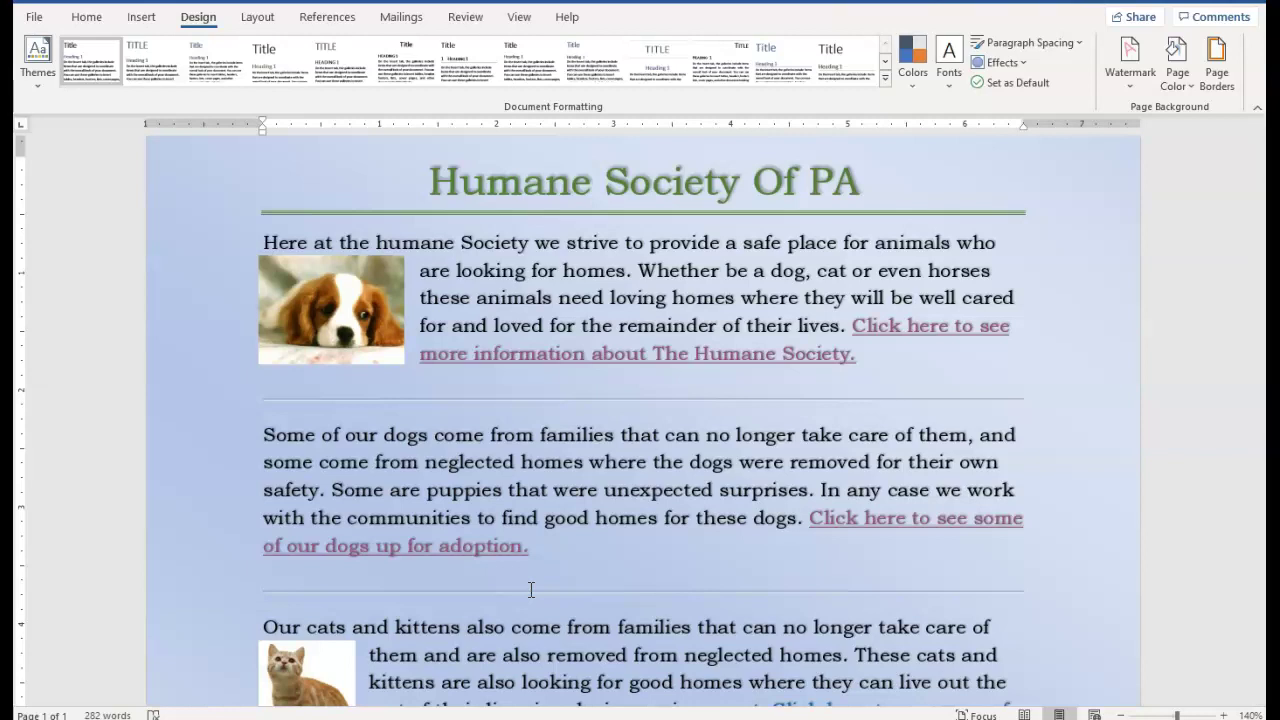
Save the main document in Web Page format as Main Document.htm, continuing past the compatibility check
{"action": "left_click", "coordinate": [30, 17]}
{"action": "left_click", "coordinate": [56, 253]}
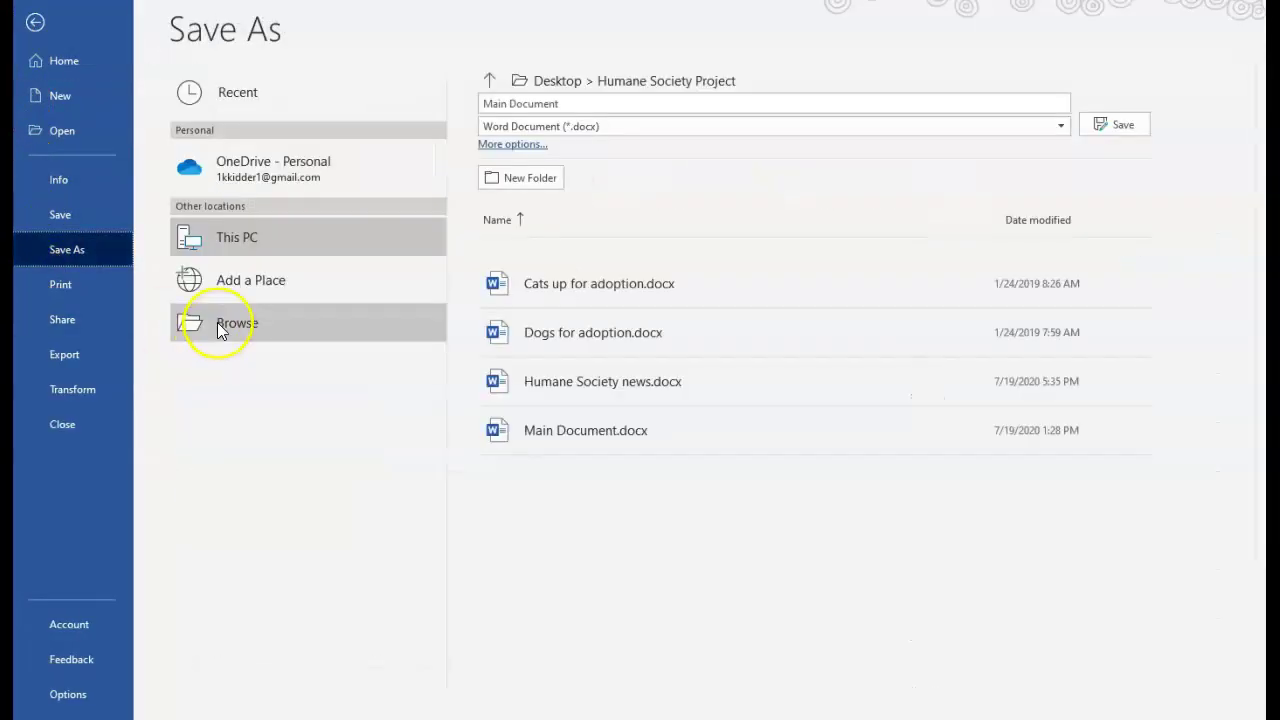
{"action": "left_click", "coordinate": [217, 322]}
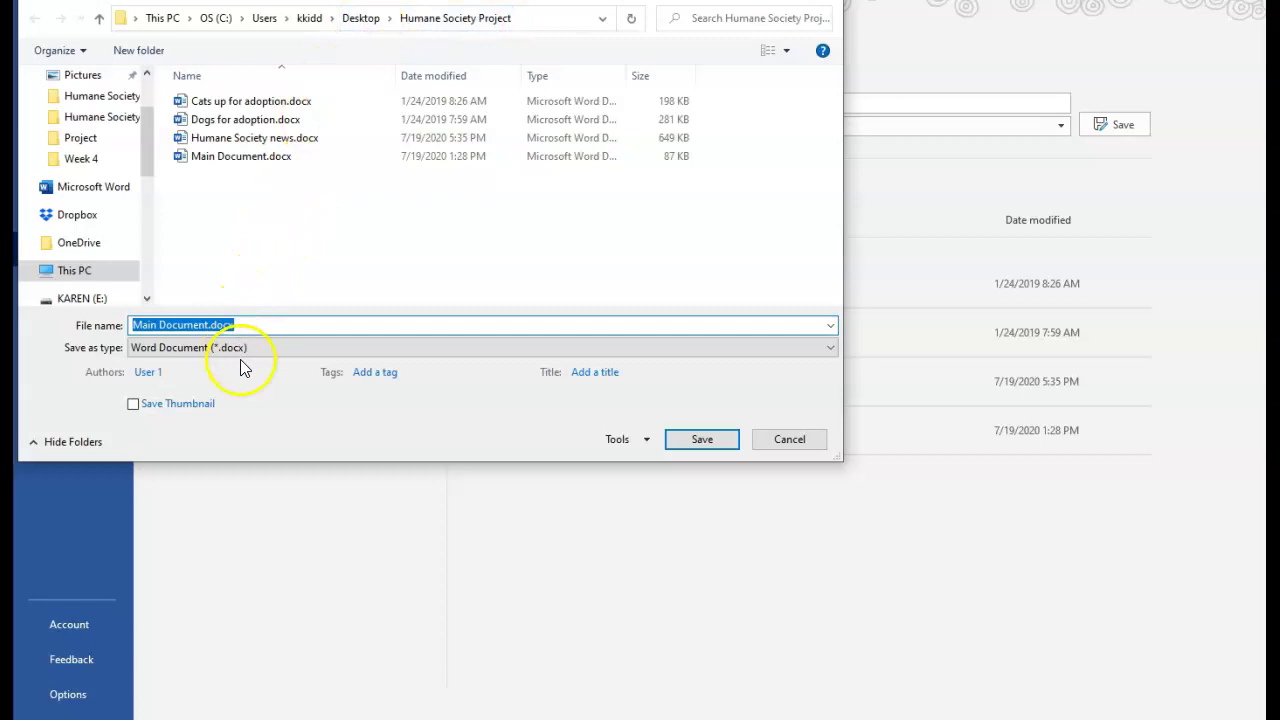
{"action": "left_click", "coordinate": [828, 350]}
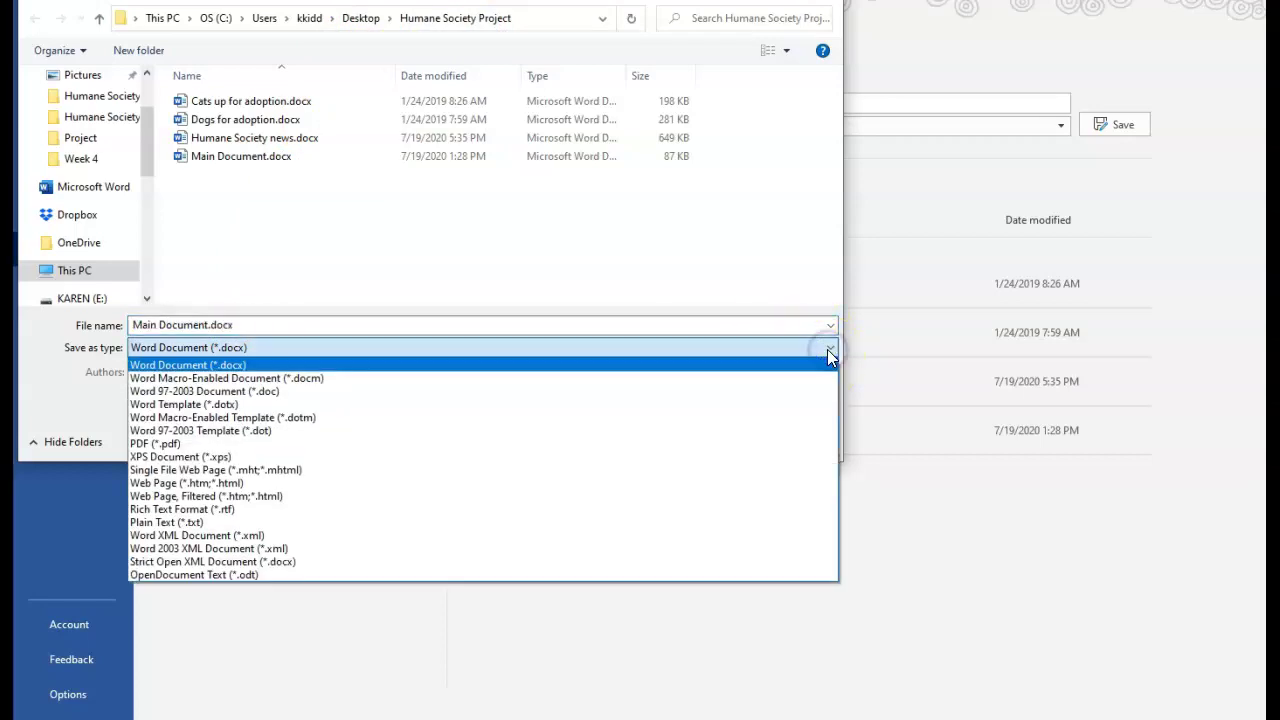
{"action": "left_click", "coordinate": [151, 484]}
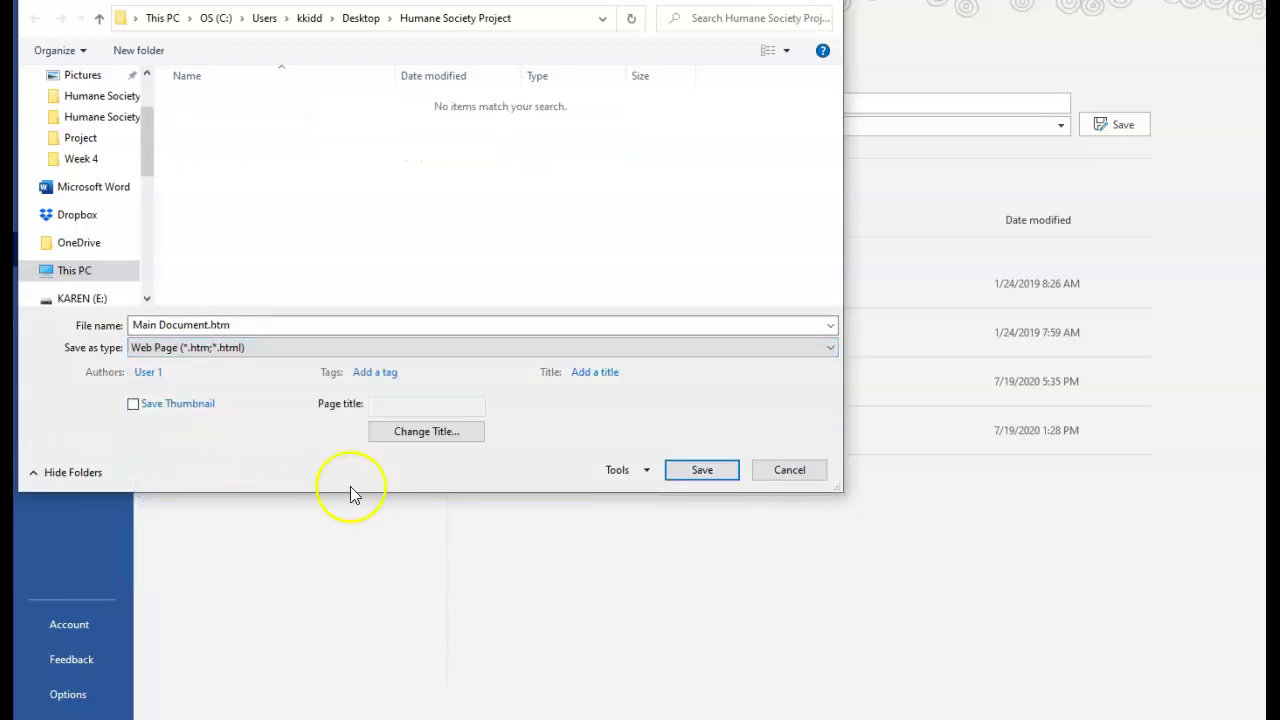
{"action": "left_click", "coordinate": [693, 470]}
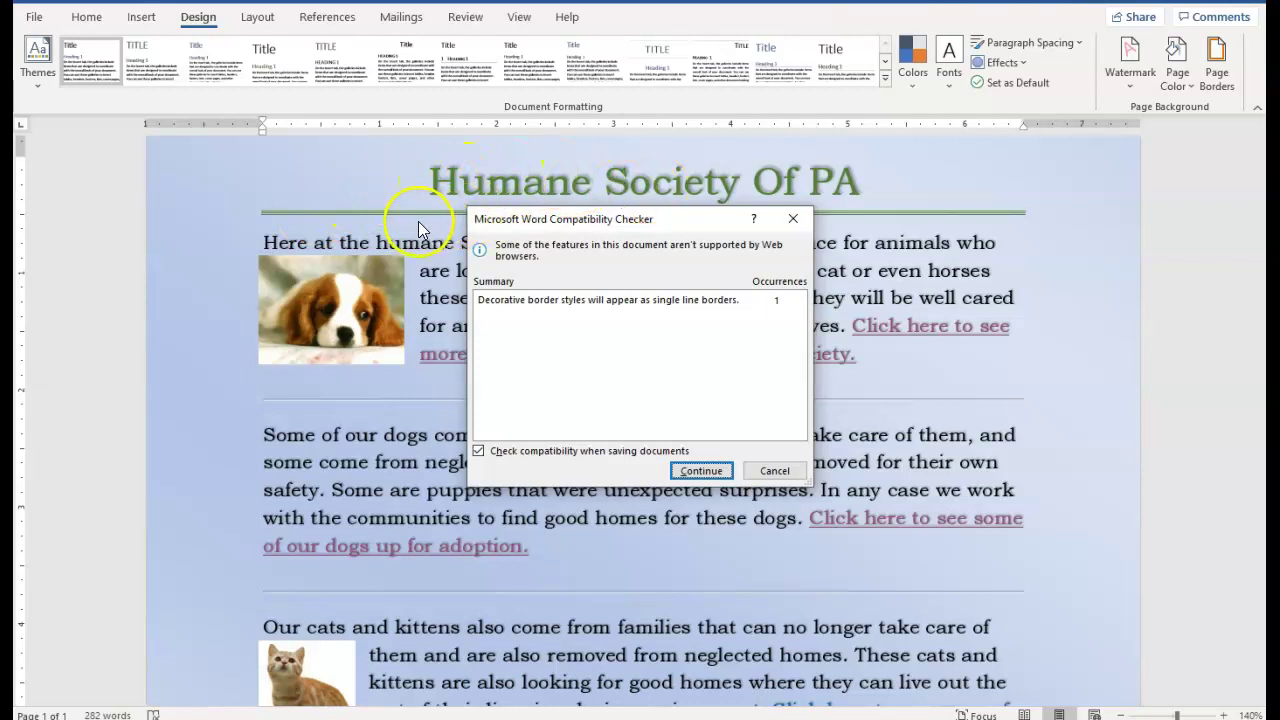
{"action": "left_click", "coordinate": [703, 472]}
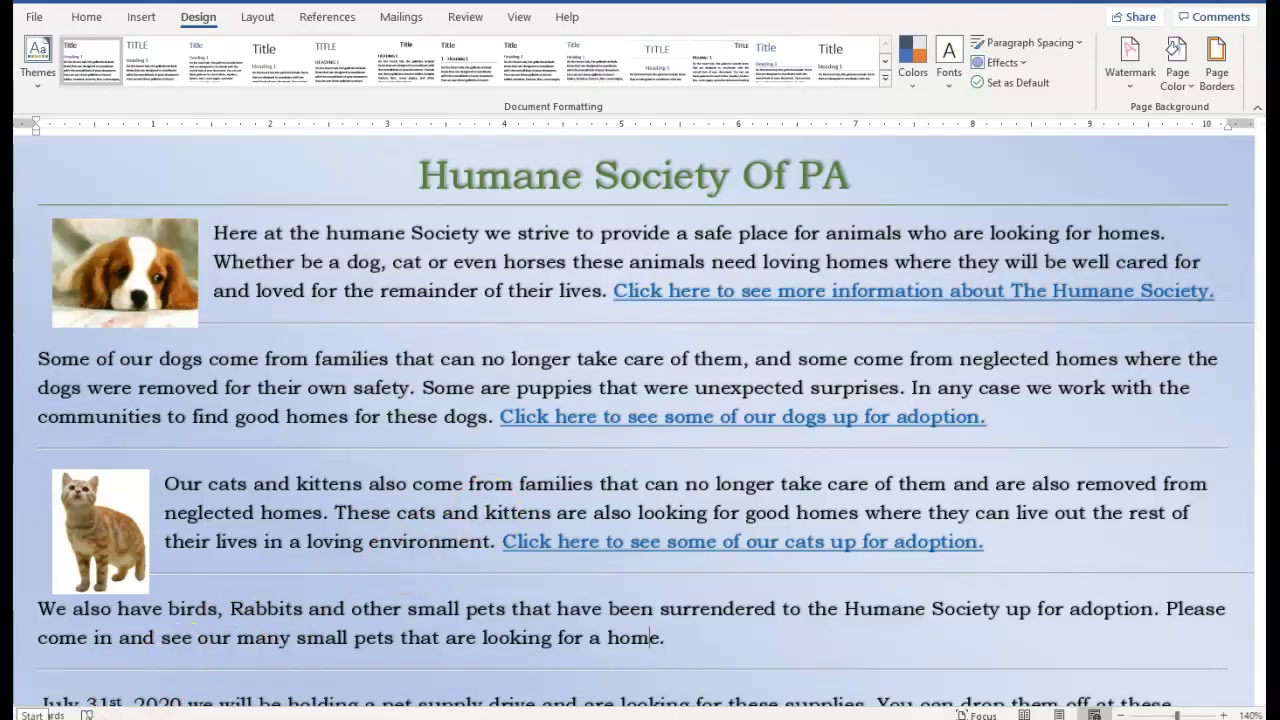
Switch to File Explorer, examine the contents of Main Document_files in the Project folder, and return to Project
{"action": "key", "text": "super"}
{"action": "key", "text": "super"}
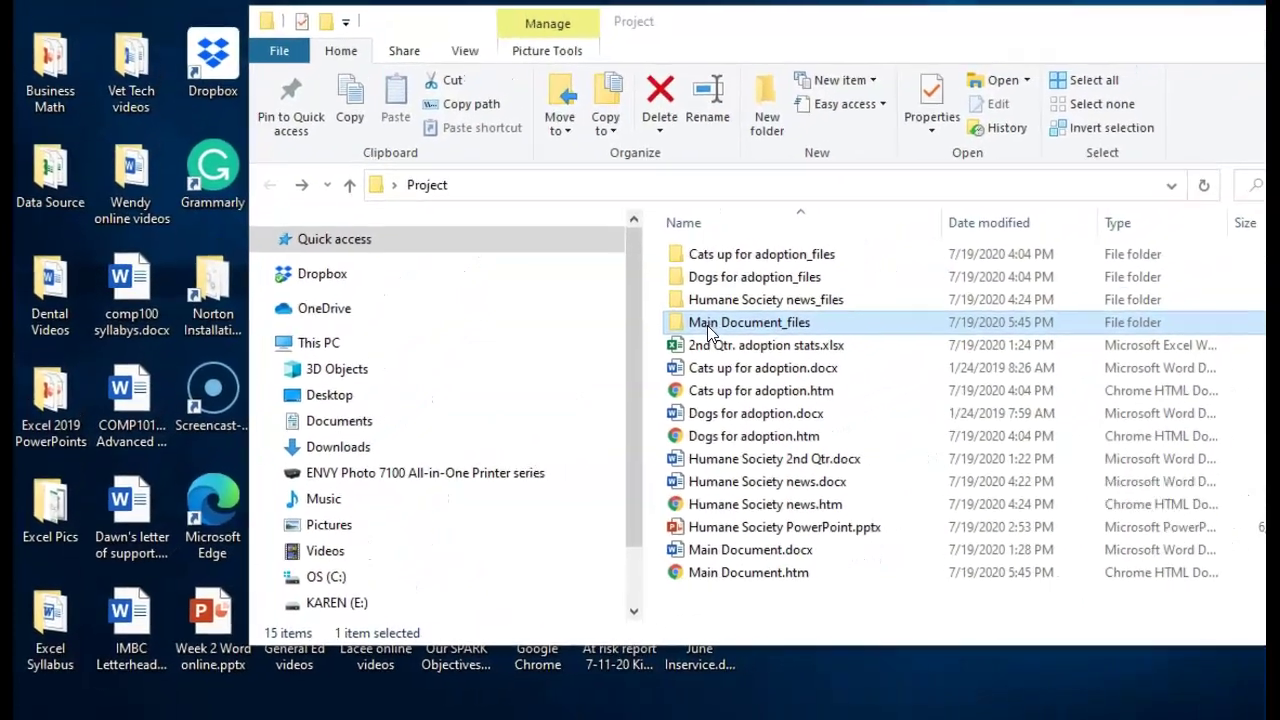
{"action": "double_click", "coordinate": [908, 212]}
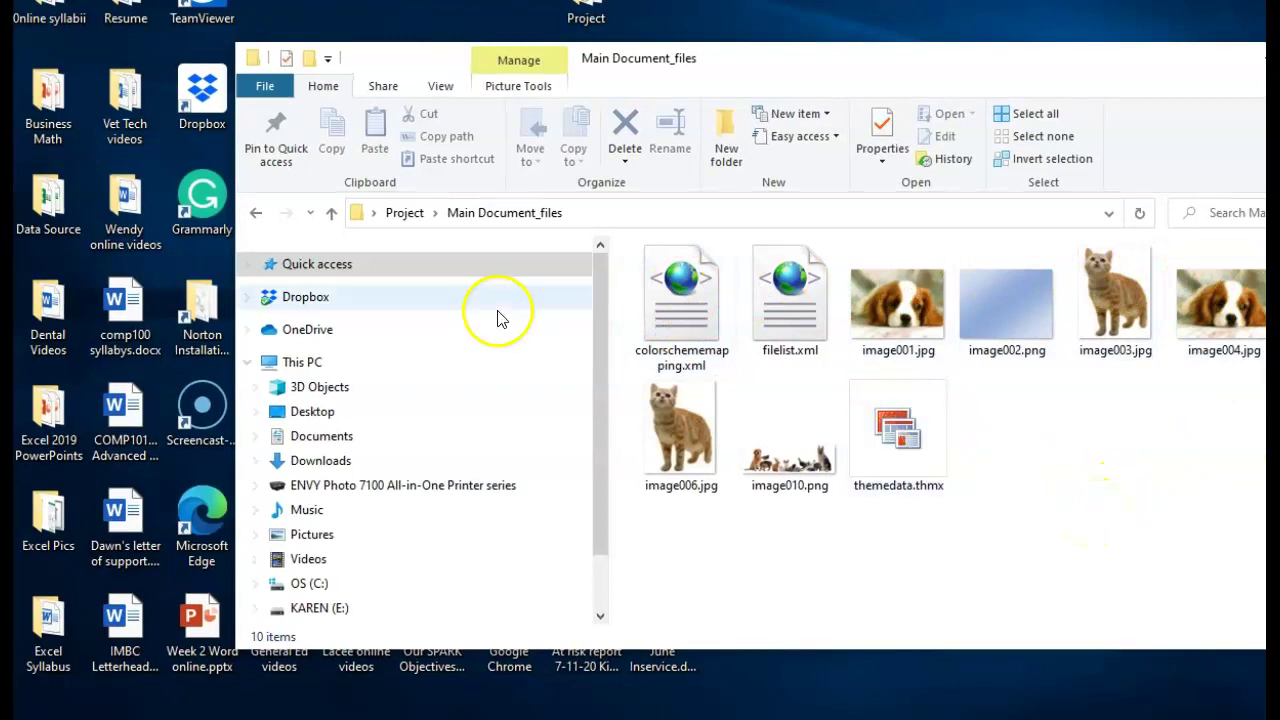
{"action": "left_click", "coordinate": [251, 218]}
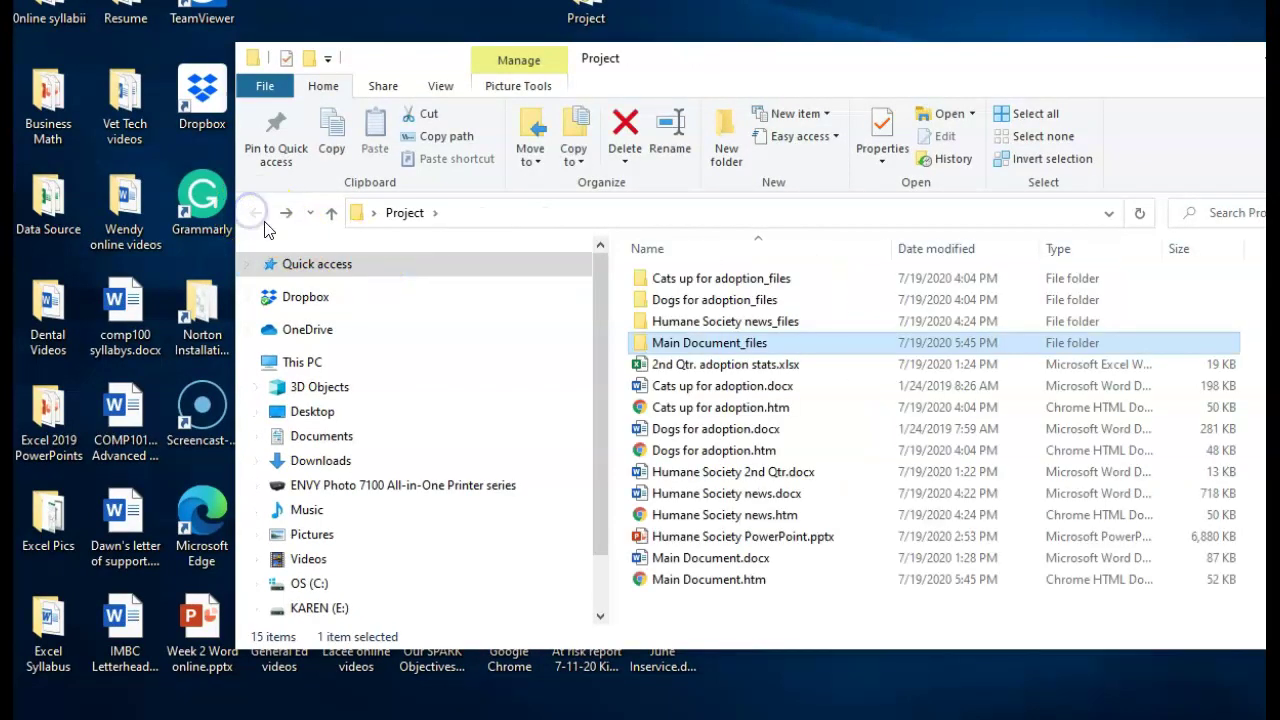
Open Main Document.htm in the browser, then test its Humane Society information link and that page's "here" return link
{"action": "double_click", "coordinate": [668, 585]}
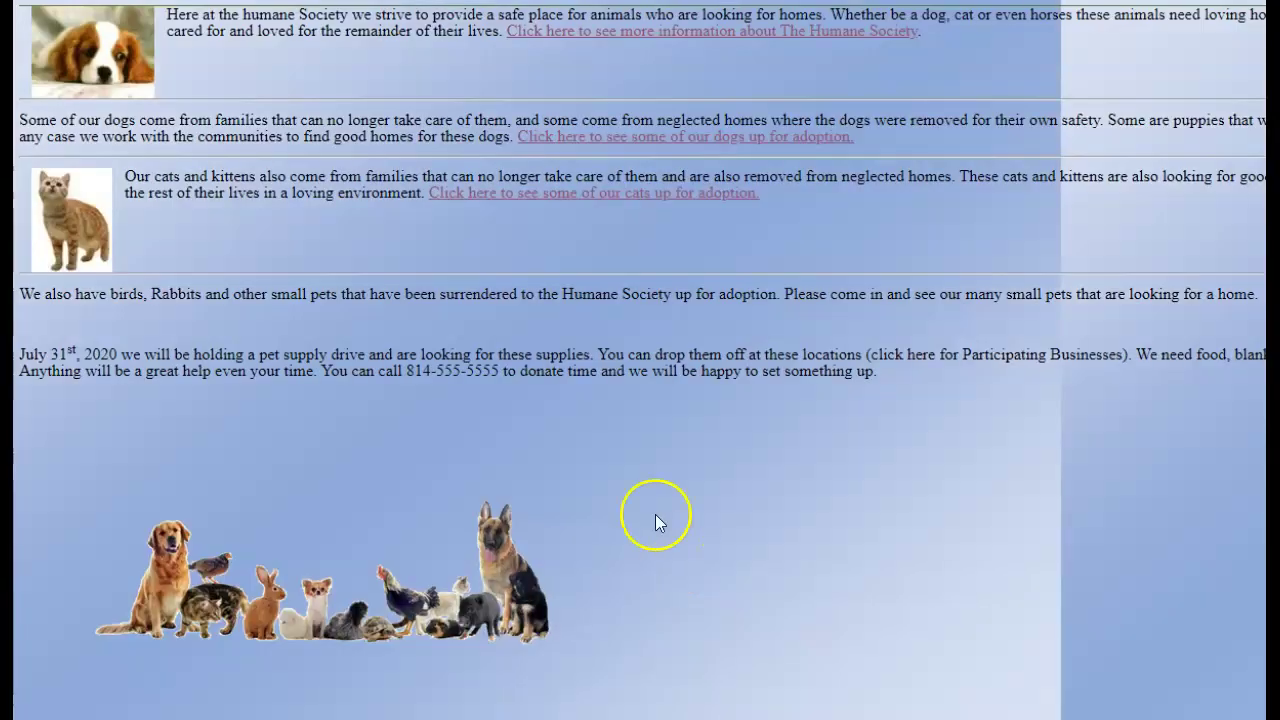
{"action": "left_click", "coordinate": [603, 40]}
{"action": "scroll", "coordinate": [666, 240], "scroll_direction": "down", "scroll_amount": 4}
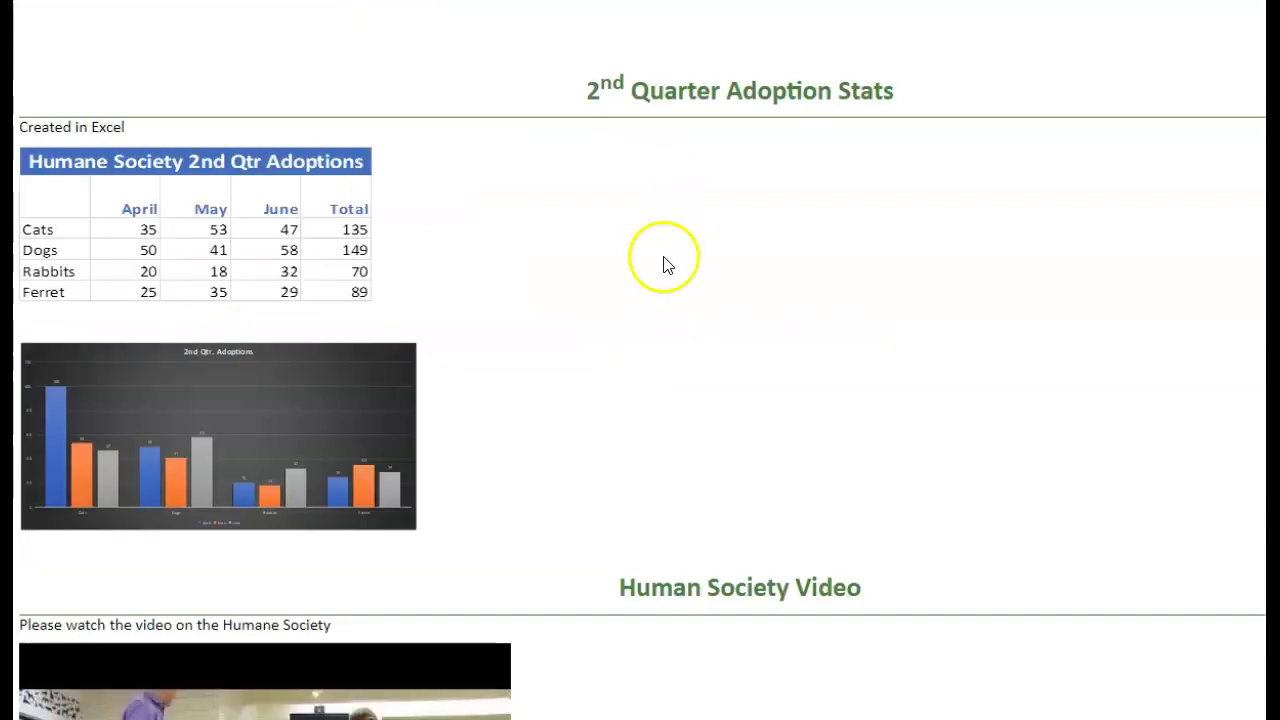
{"action": "scroll", "coordinate": [650, 300], "scroll_direction": "down", "scroll_amount": 10}
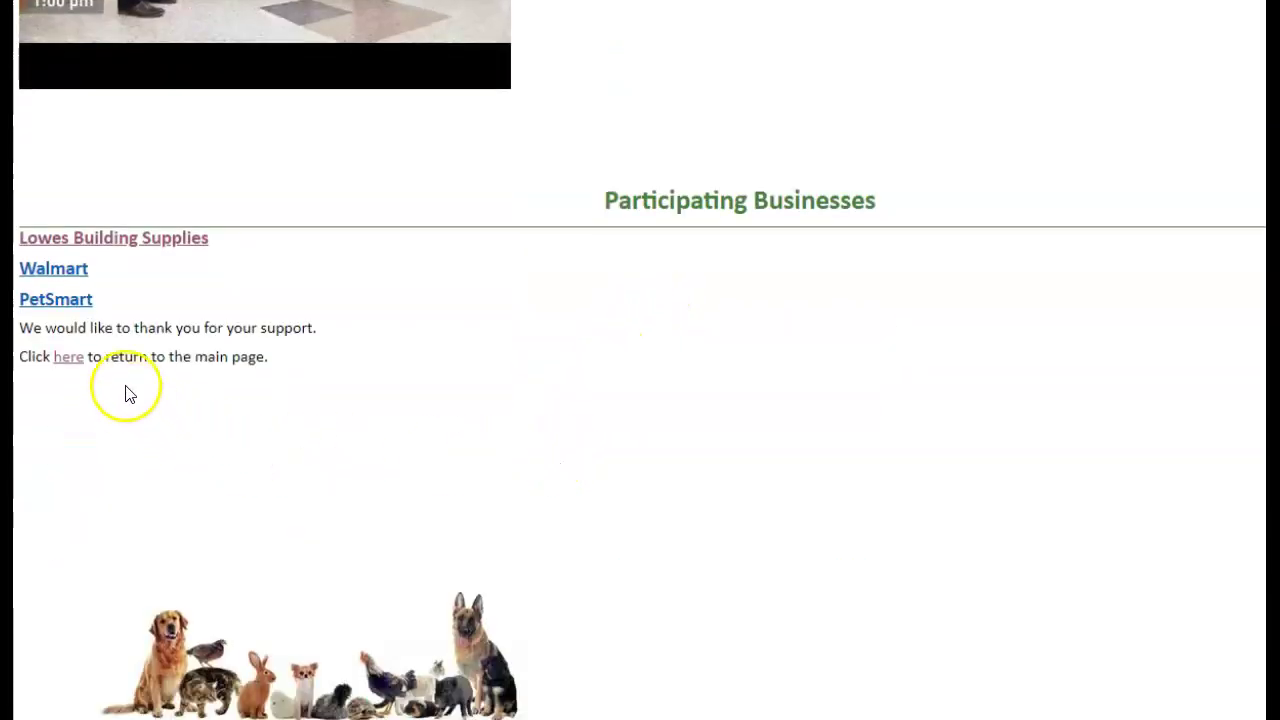
{"action": "left_click", "coordinate": [68, 358]}
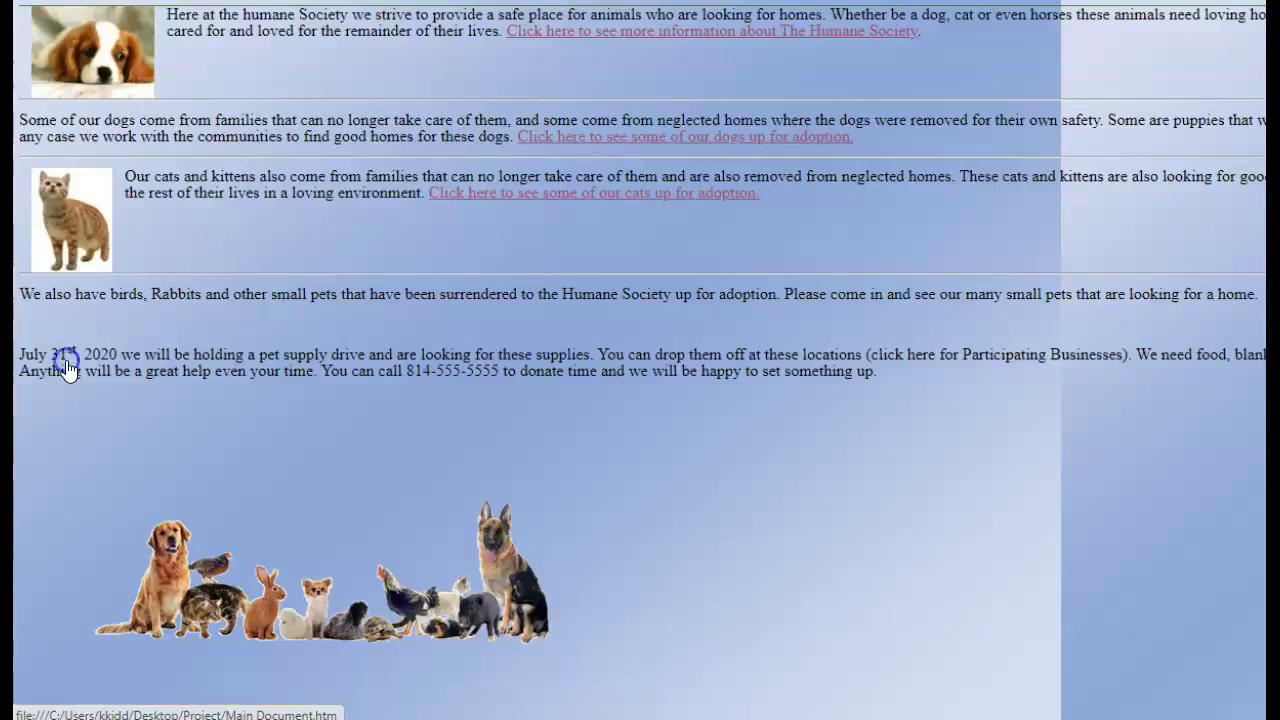
Test the main web page's dog adoption link, look over the dogs page, and follow its "here" return link
{"action": "left_click", "coordinate": [641, 148]}
{"action": "scroll", "coordinate": [229, 543], "scroll_direction": "down", "scroll_amount": 1}
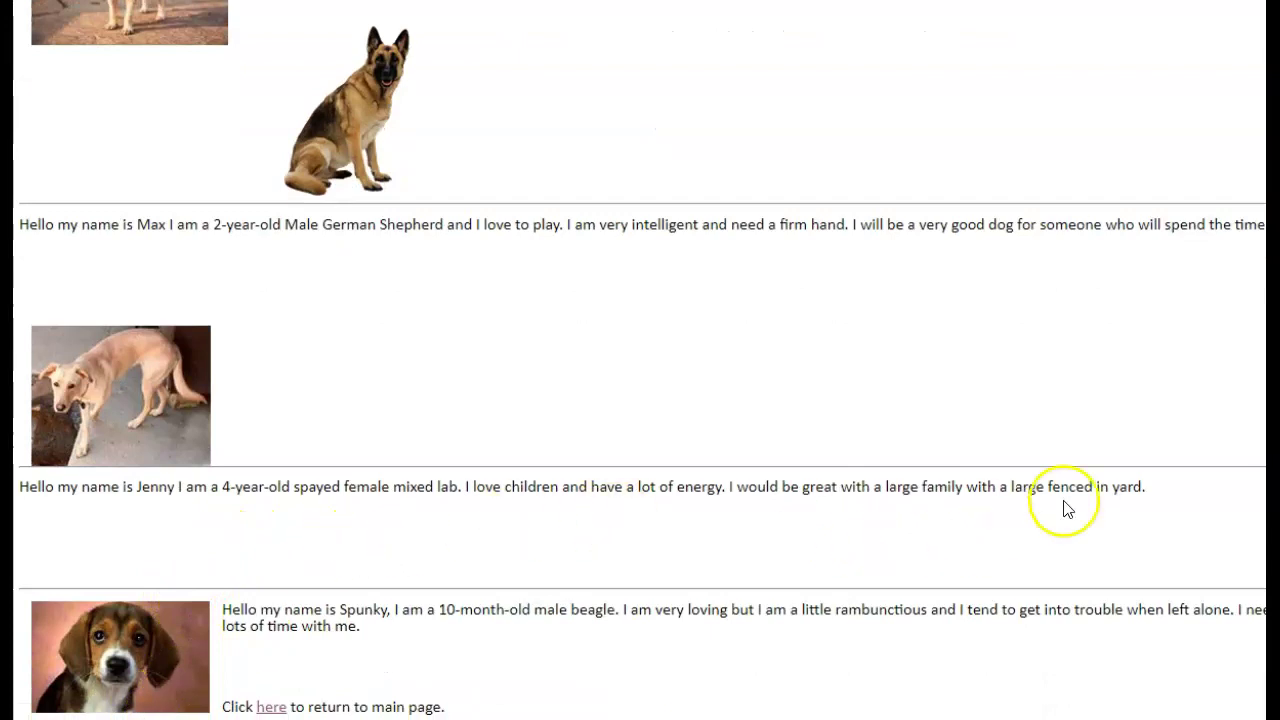
{"action": "scroll", "coordinate": [520, 455], "scroll_direction": "up", "scroll_amount": 1}
{"action": "scroll", "coordinate": [495, 455], "scroll_direction": "down", "scroll_amount": 1}
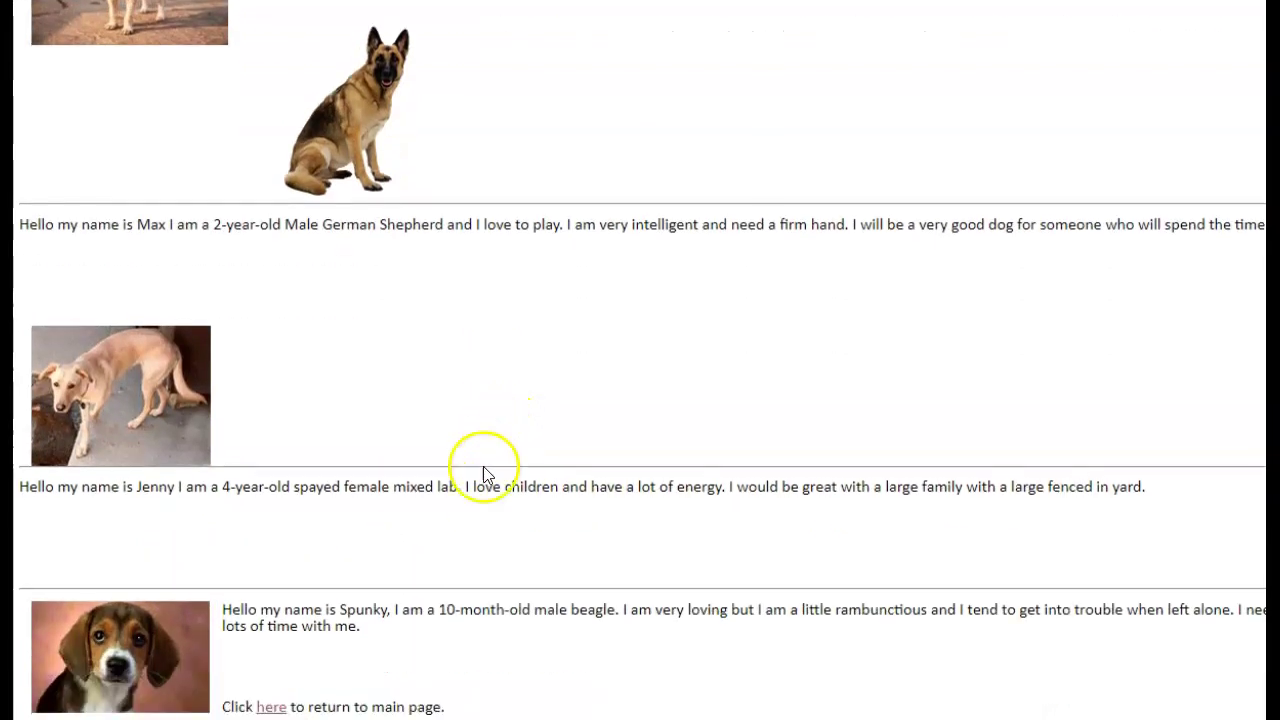
{"action": "left_click", "coordinate": [274, 707]}
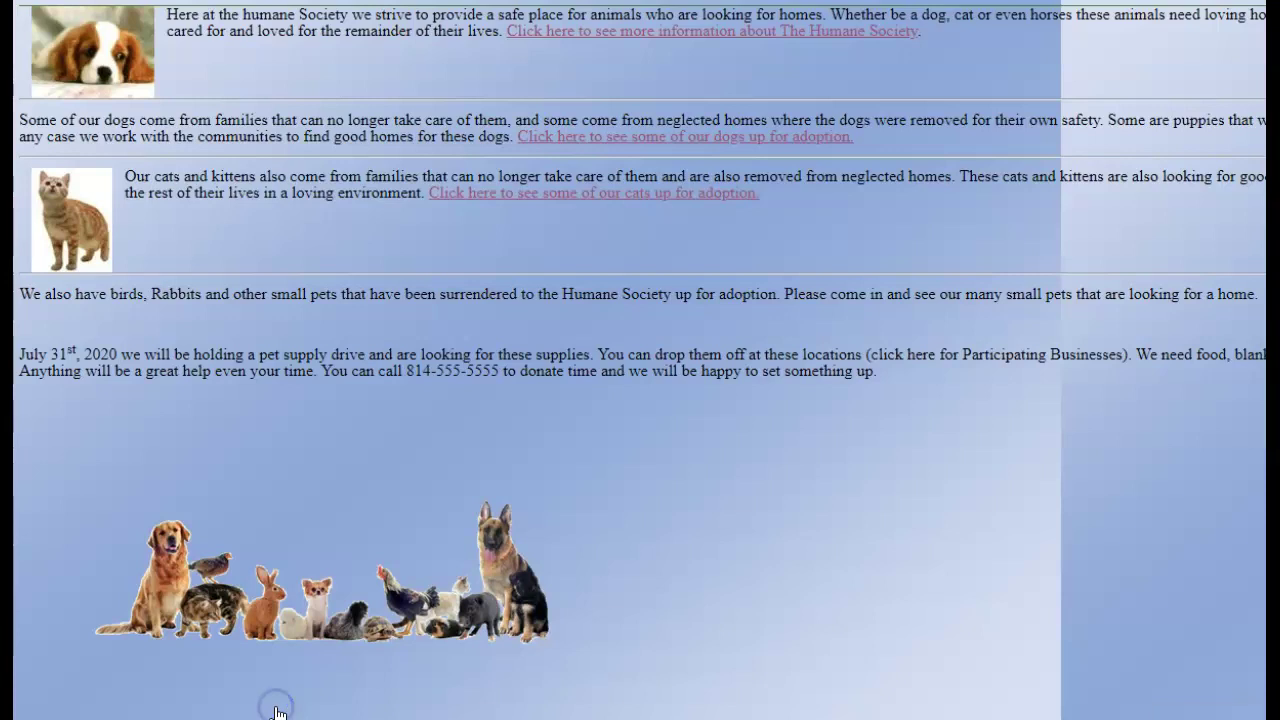